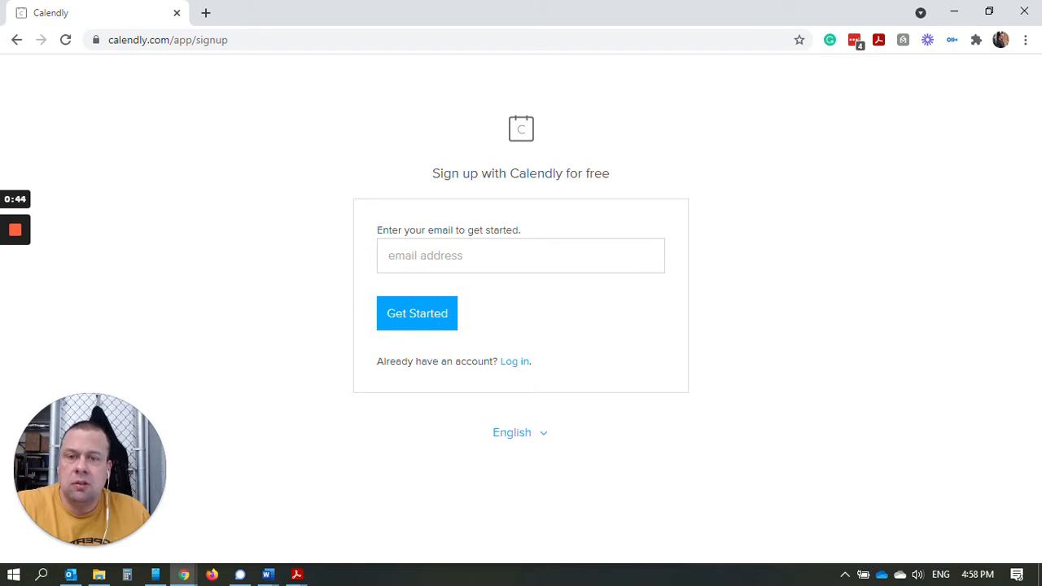
Fill the sign-up email field with the saved Gmail address from autofill.
left_click(465, 256)
key("Escape")
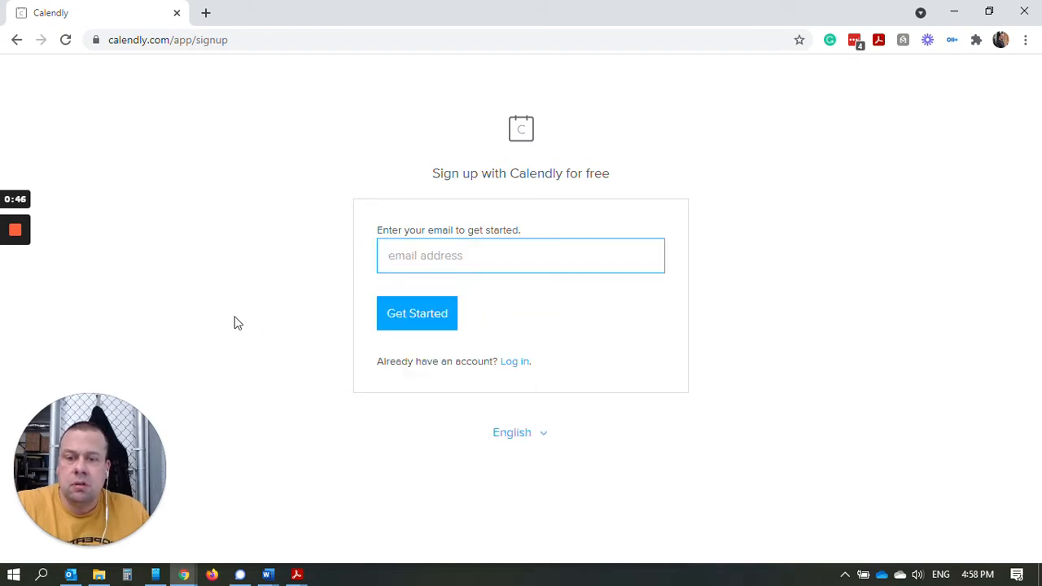
left_click(236, 318)
left_click(471, 256)
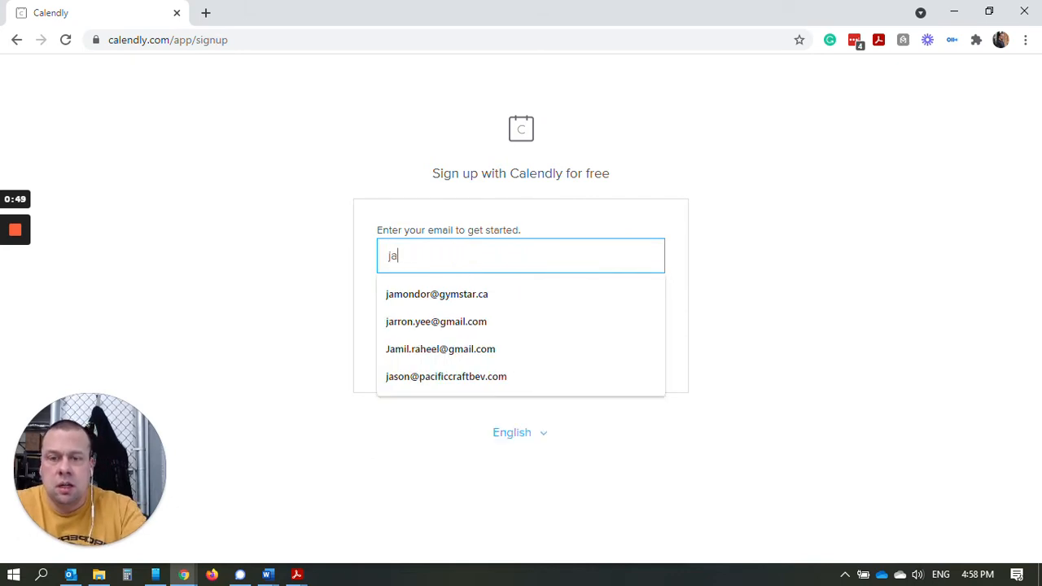
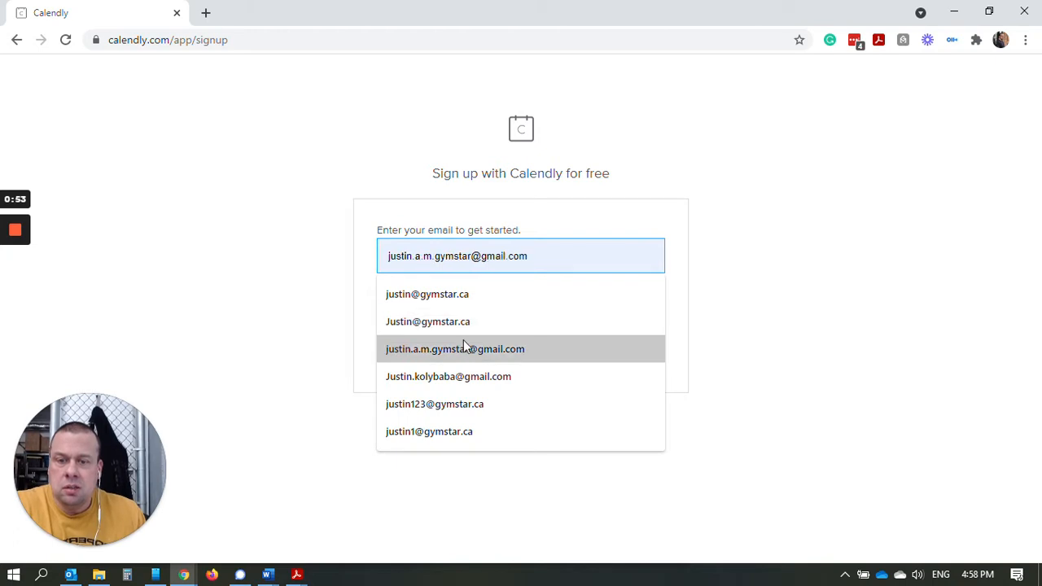
left_click(465, 347)
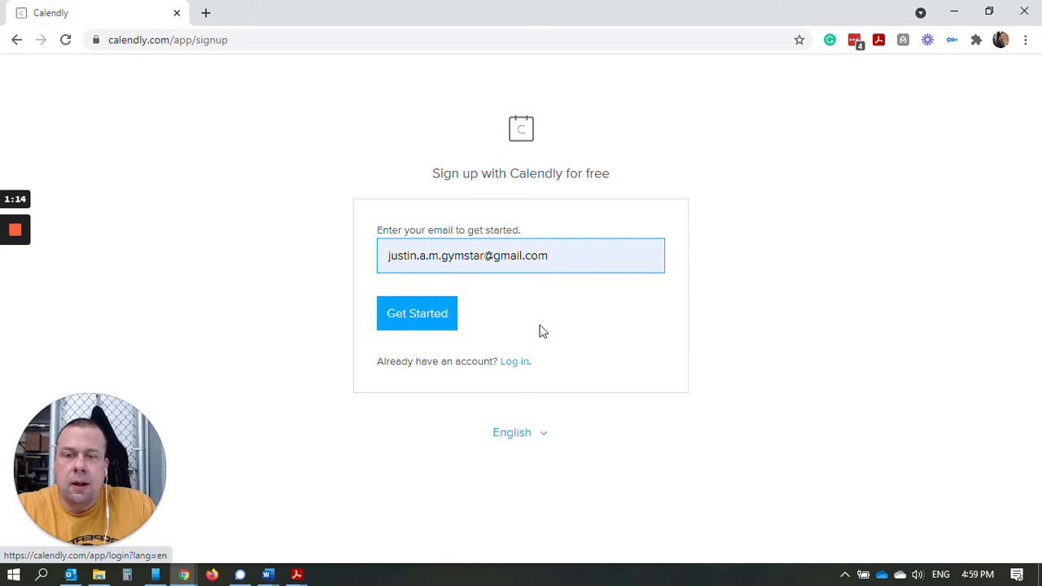
Try the log-in page with a different email address, then dismiss the suggestions.
left_click(516, 363)
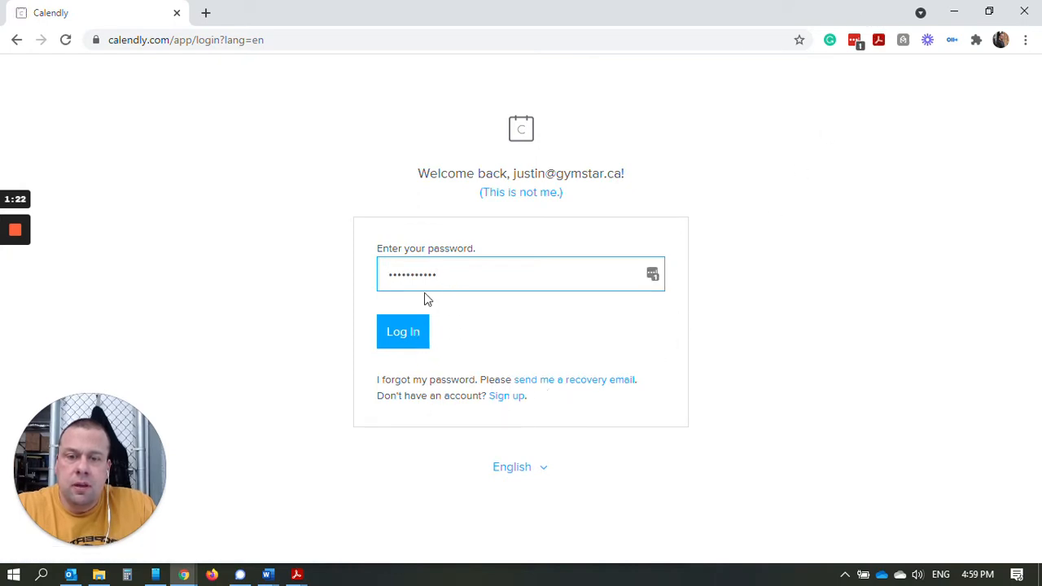
left_click(539, 198)
left_click(472, 248)
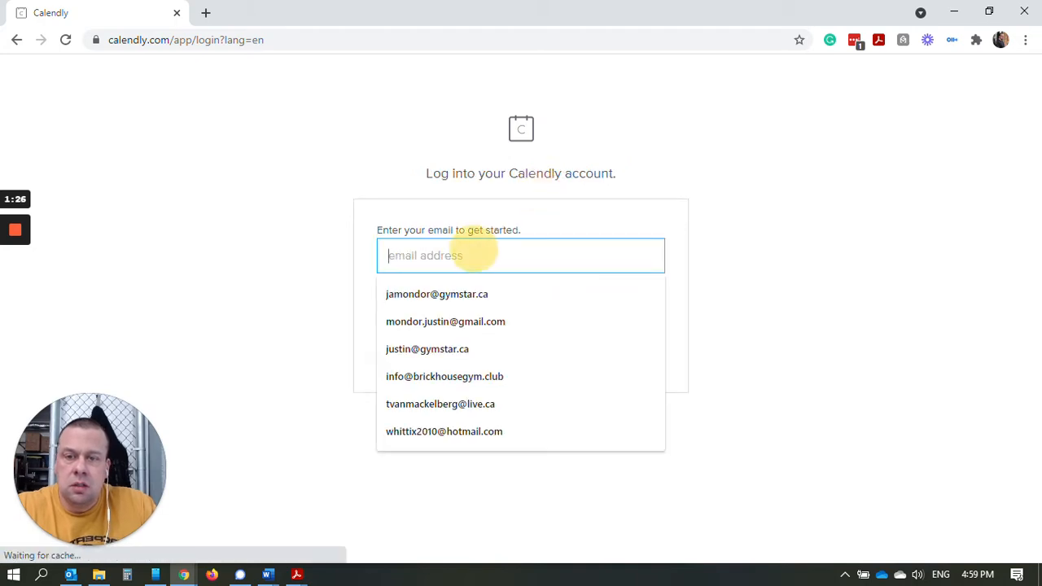
left_click(484, 234)
left_click(480, 252)
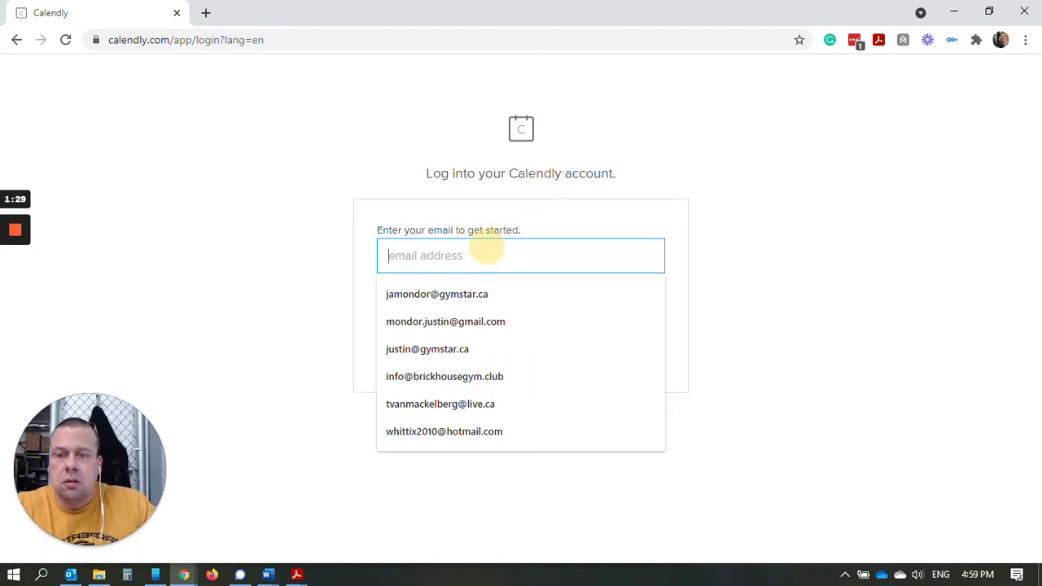
left_click(208, 188)
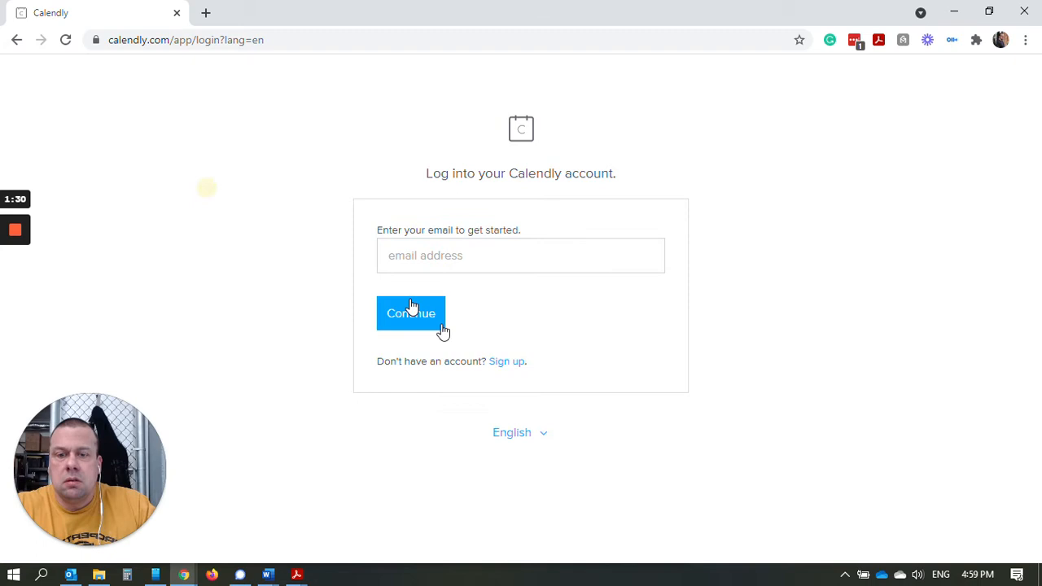
Return to sign-up and fill the email with the saved Gmail address.
left_click(519, 366)
left_click(525, 264)
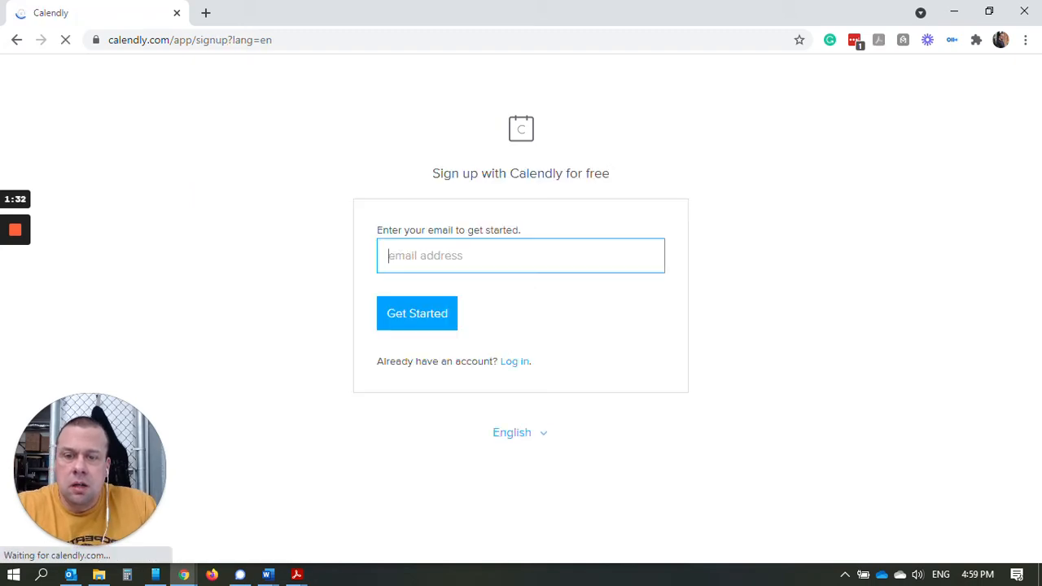
type("jsut")
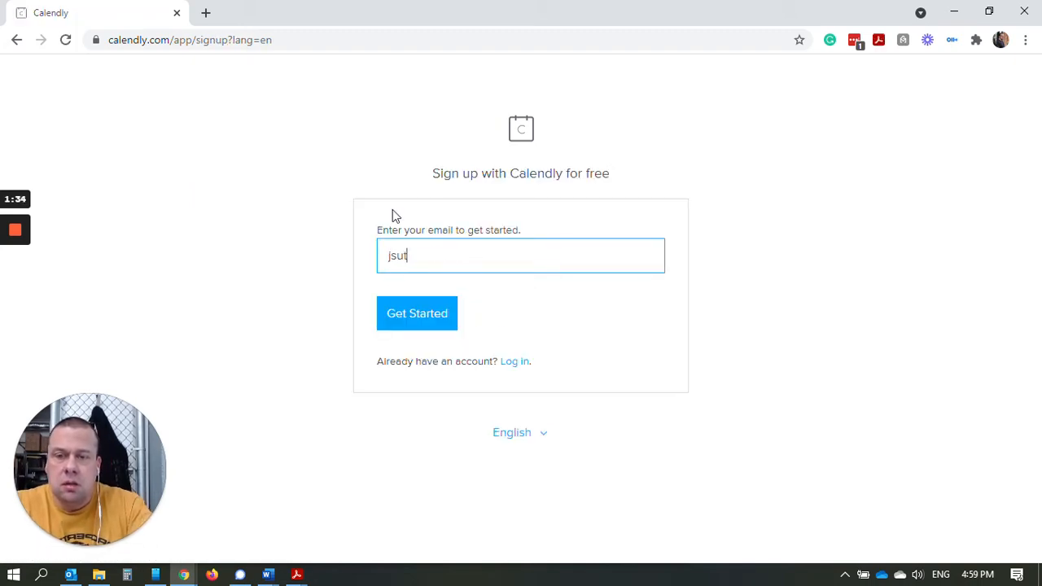
type("i")
key("BackSpace")
key("BackSpace")
key("BackSpace")
key("BackSpace")
type("usti")
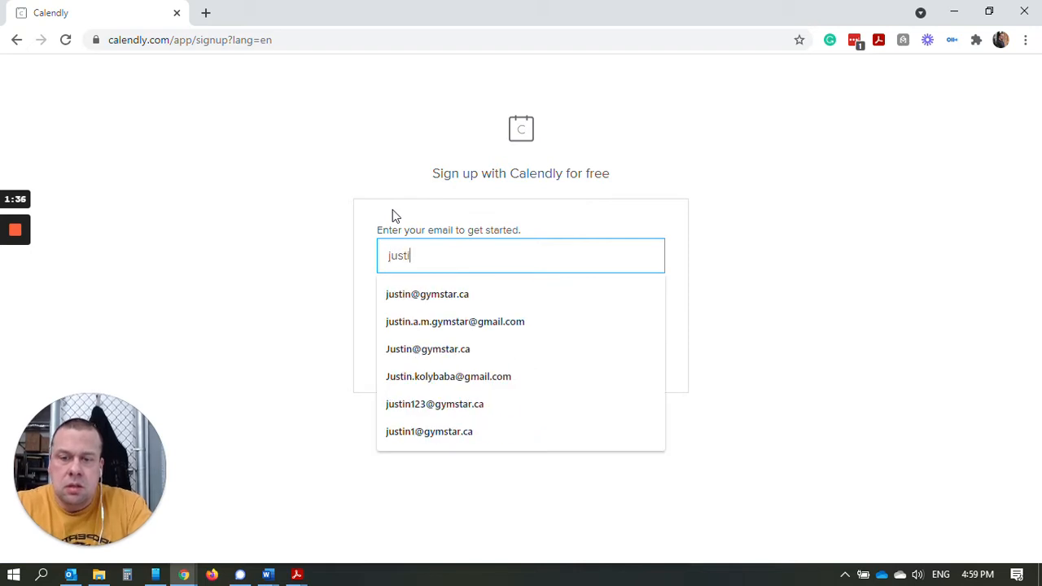
left_click(472, 321)
Sign up with Google using the Gmail account and allow Calendly calendar access.
left_click(434, 324)
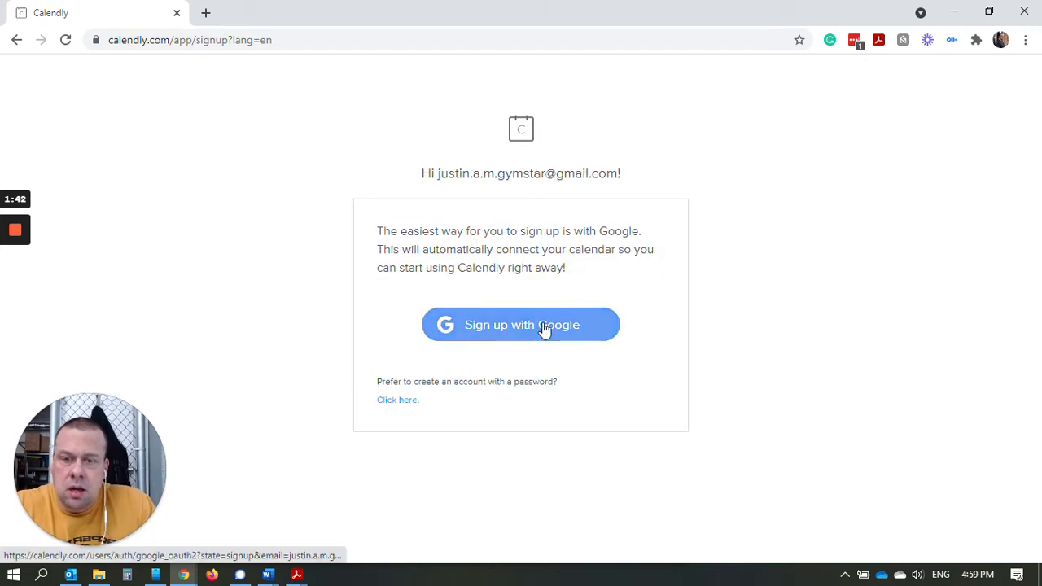
left_click(544, 327)
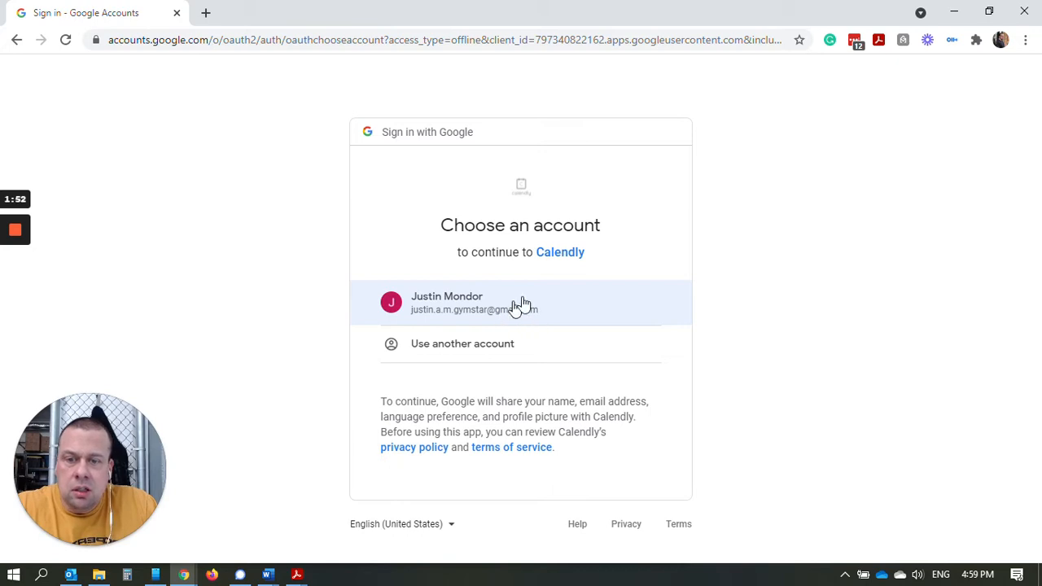
left_click(525, 303)
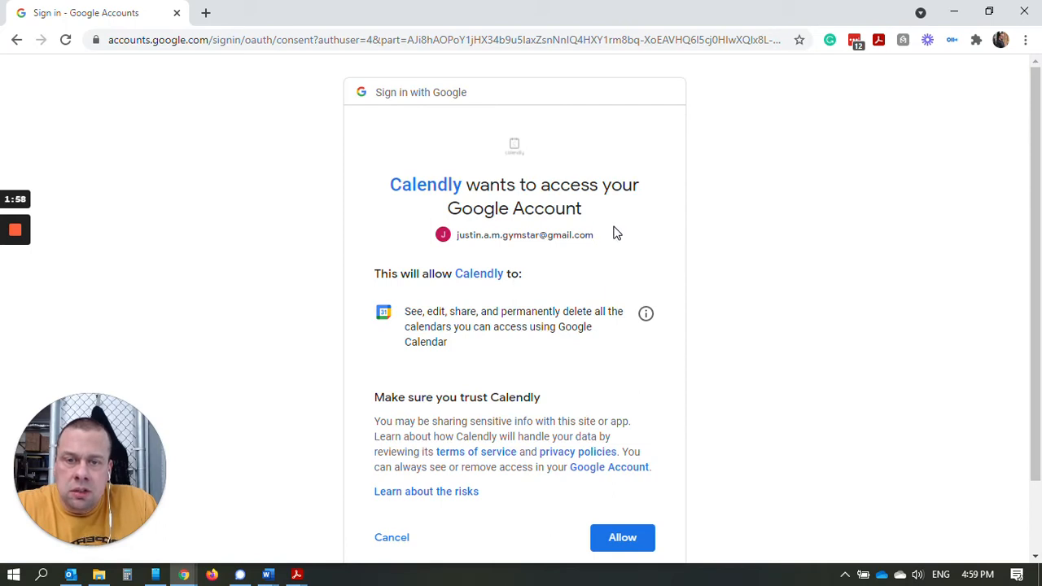
left_click(630, 547)
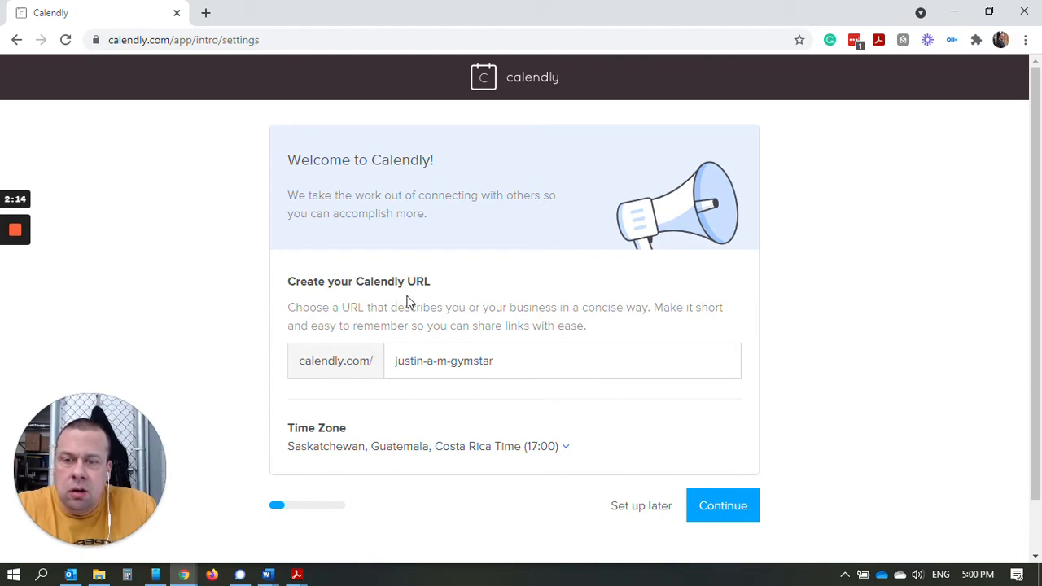
Keep the suggested booking URL and the Saskatchewan, Guatemala, Costa Rica time zone, then continue.
left_click(489, 361)
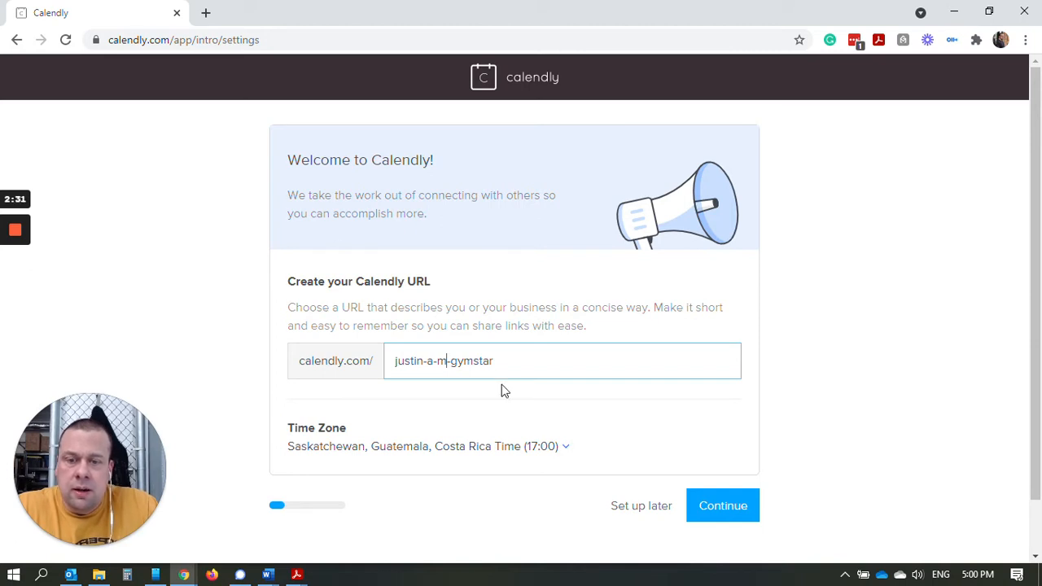
left_click_drag(498, 360, 423, 360)
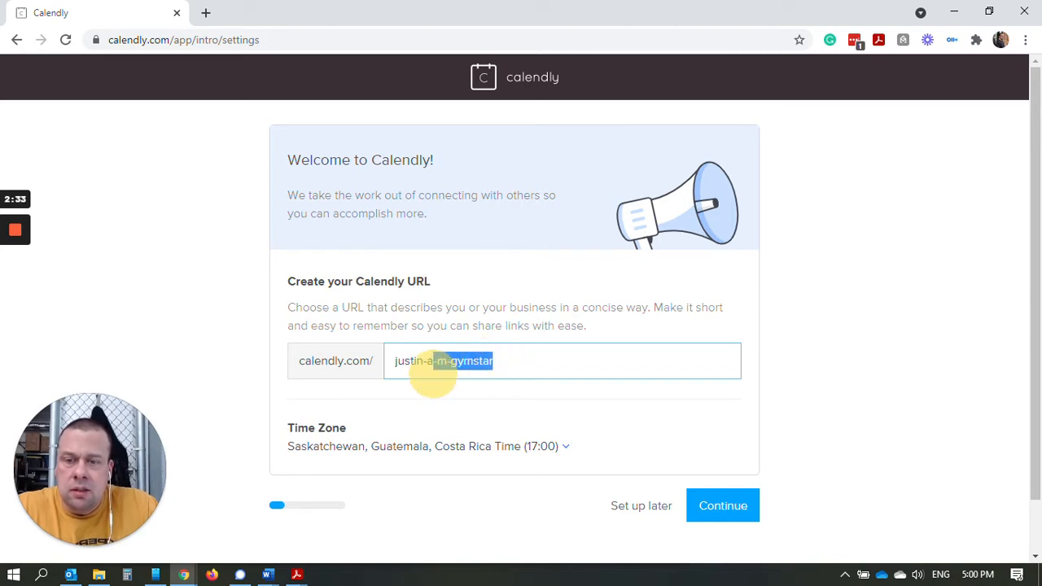
left_click(422, 361)
left_click(503, 360)
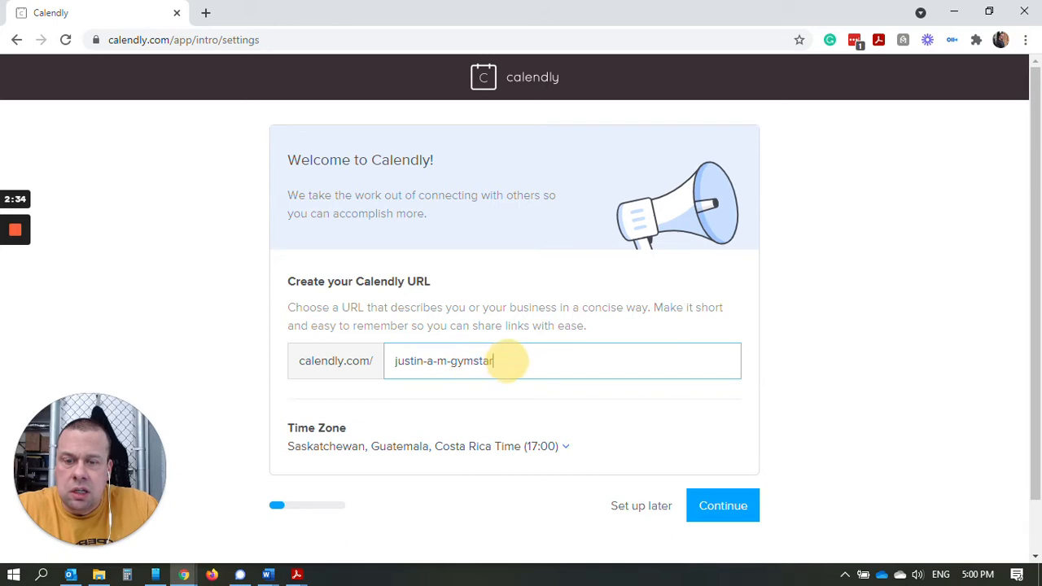
left_click(568, 454)
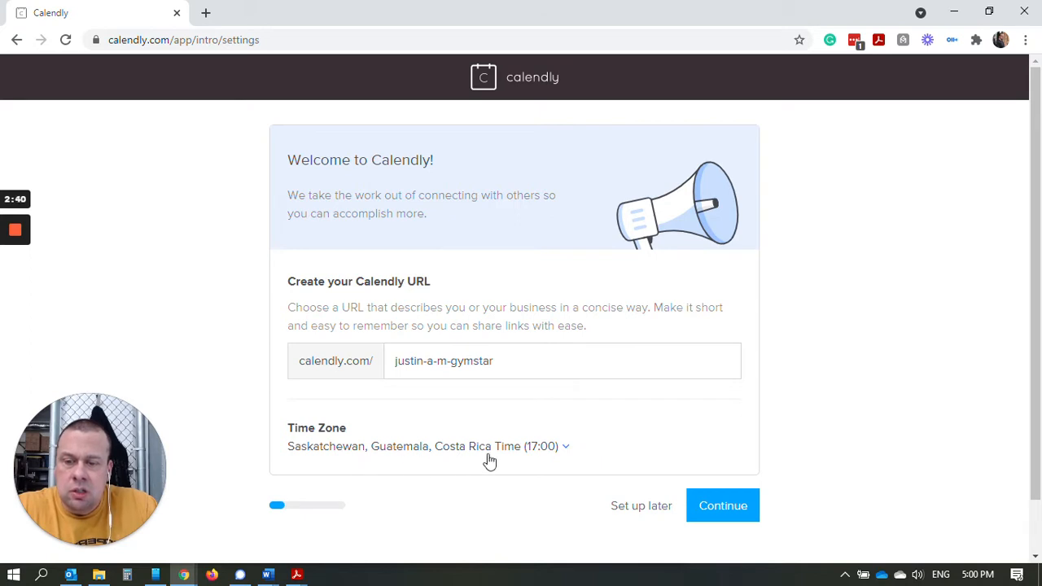
left_click(745, 513)
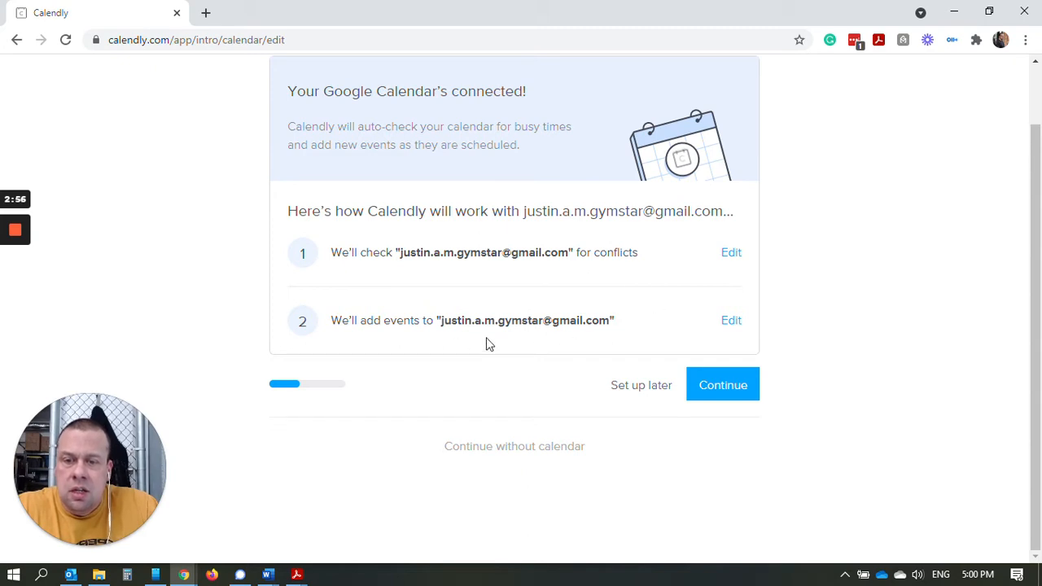
Continue past the connected calendar and set available hours from 08:00 to 18:00.
left_click(735, 387)
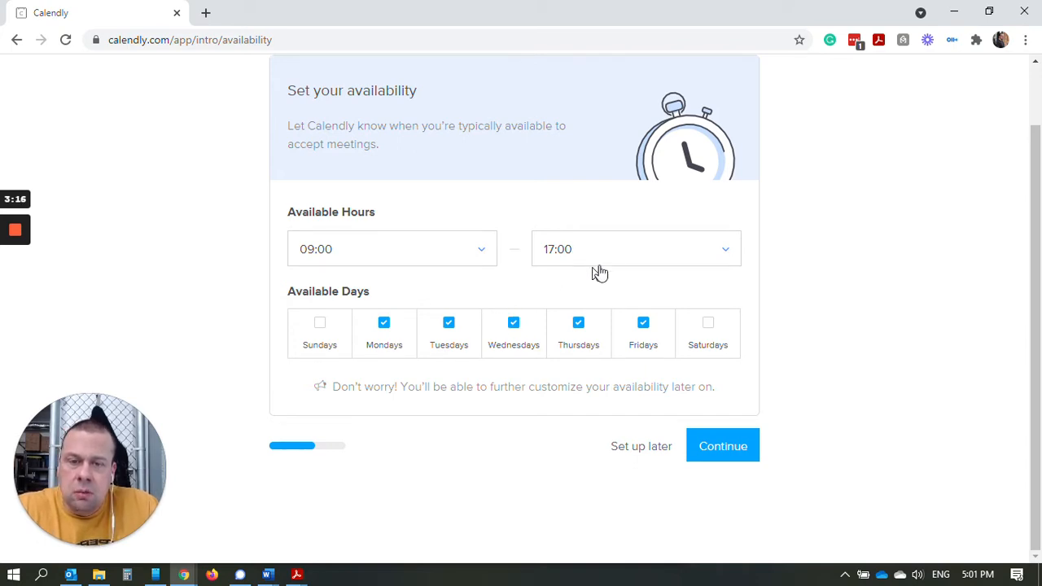
left_click(474, 253)
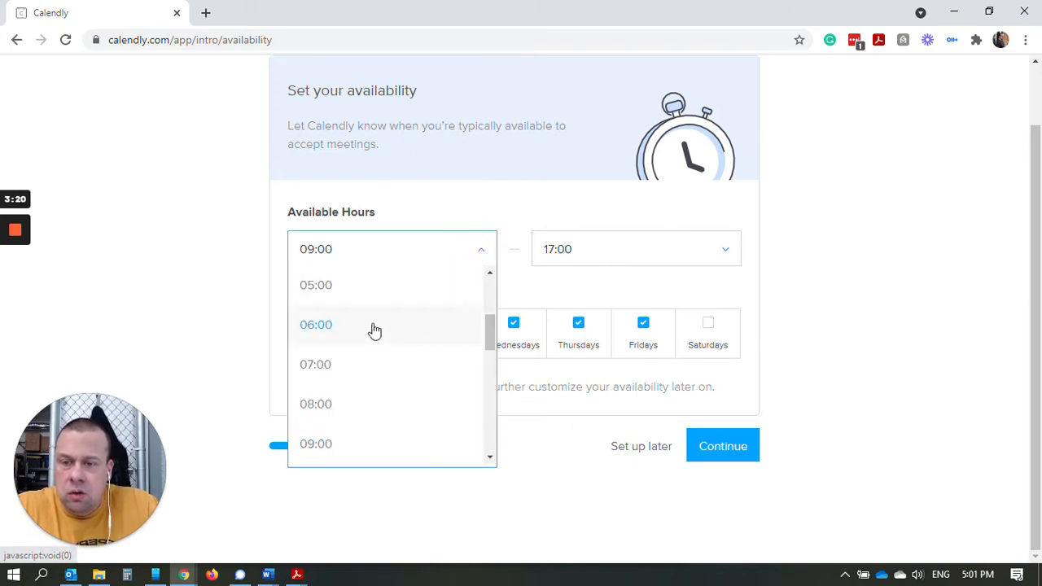
left_click(337, 405)
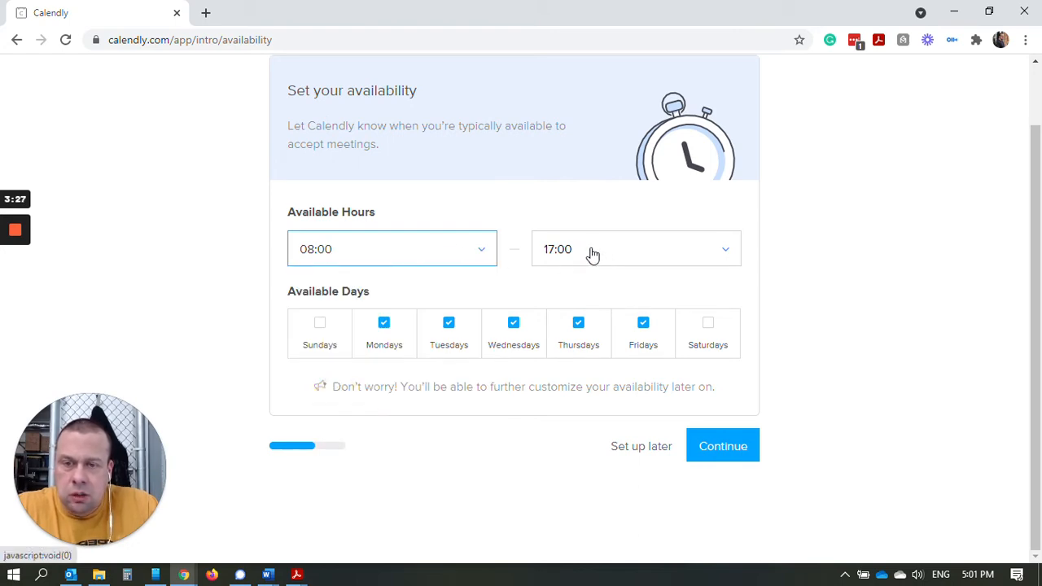
left_click(619, 258)
scroll(620, 385, "down", 1)
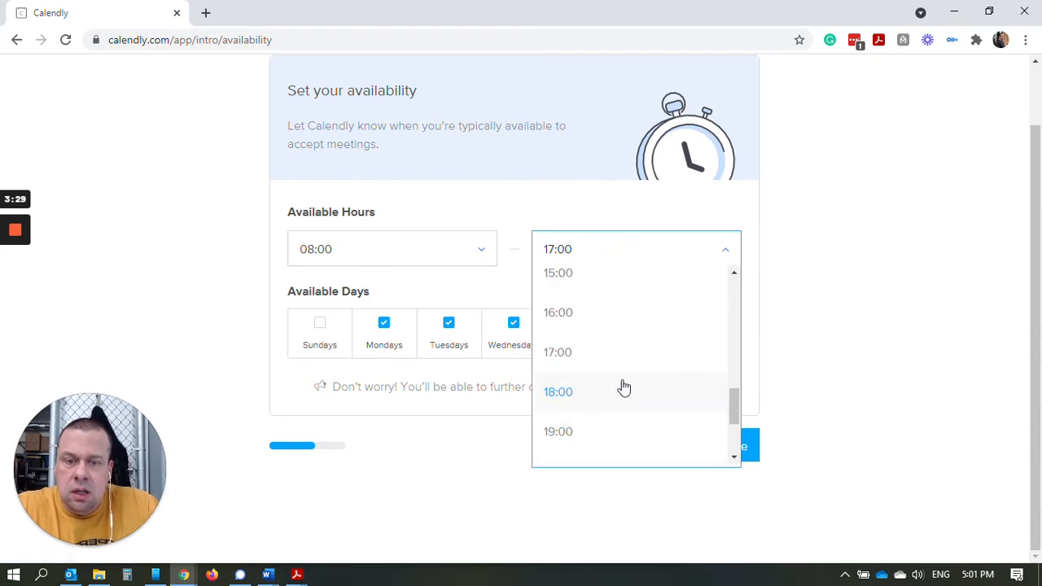
left_click(576, 395)
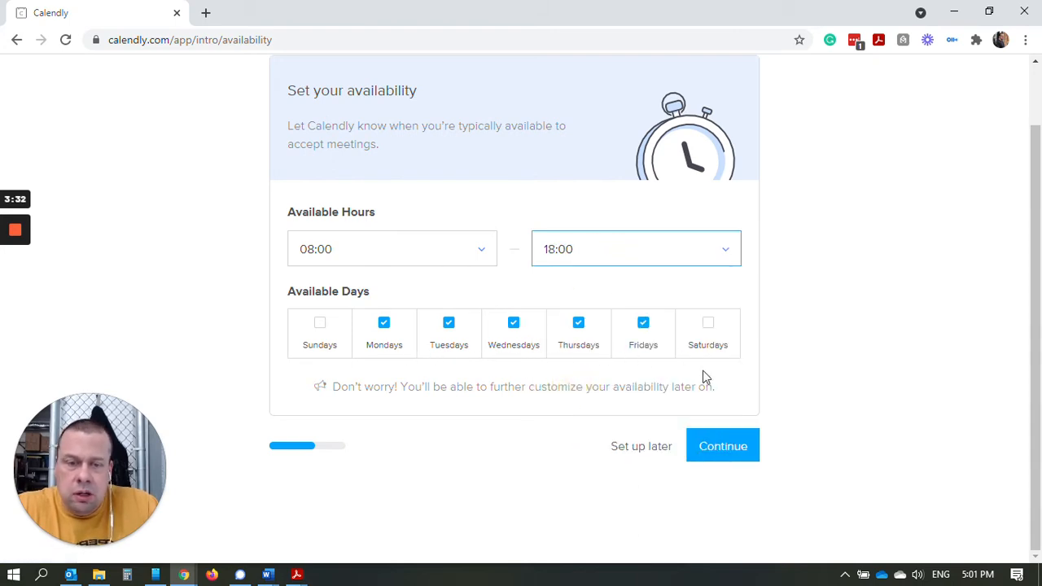
left_click(729, 454)
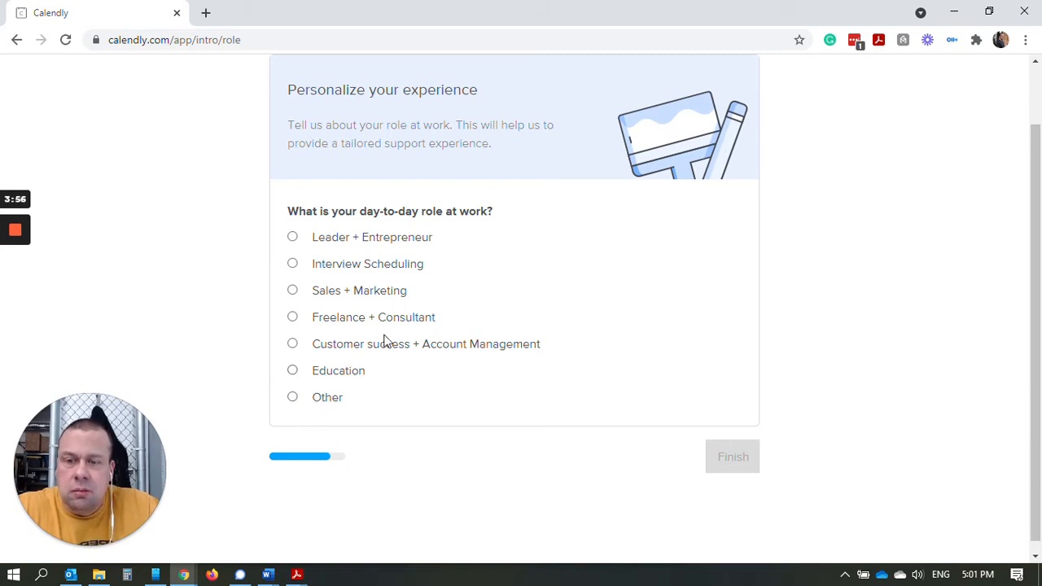
Choose Leader + Entrepreneur as the role, then open Account Settings and review the profile fields.
left_click(292, 237)
left_click(721, 457)
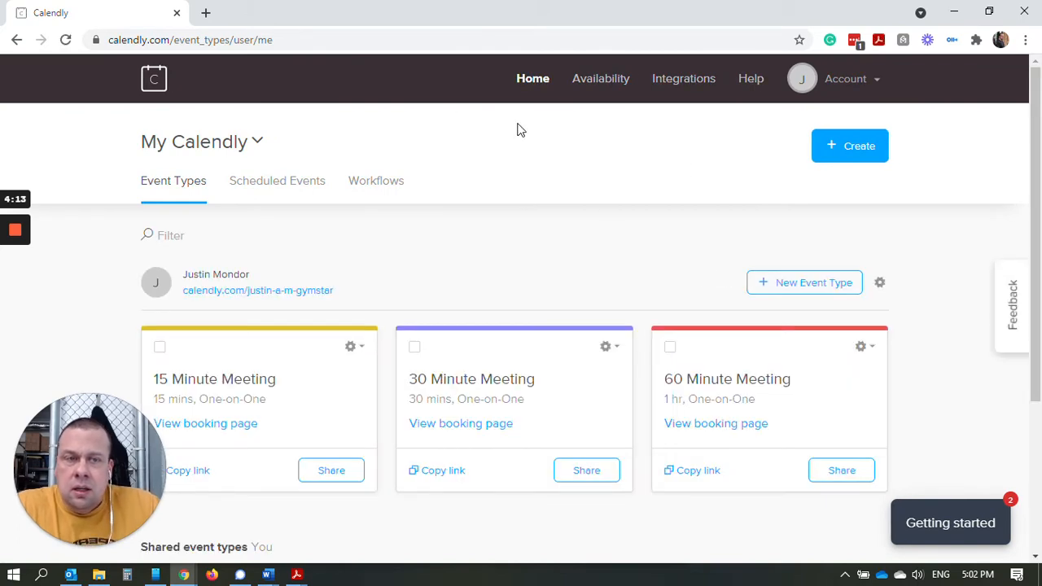
left_click(869, 80)
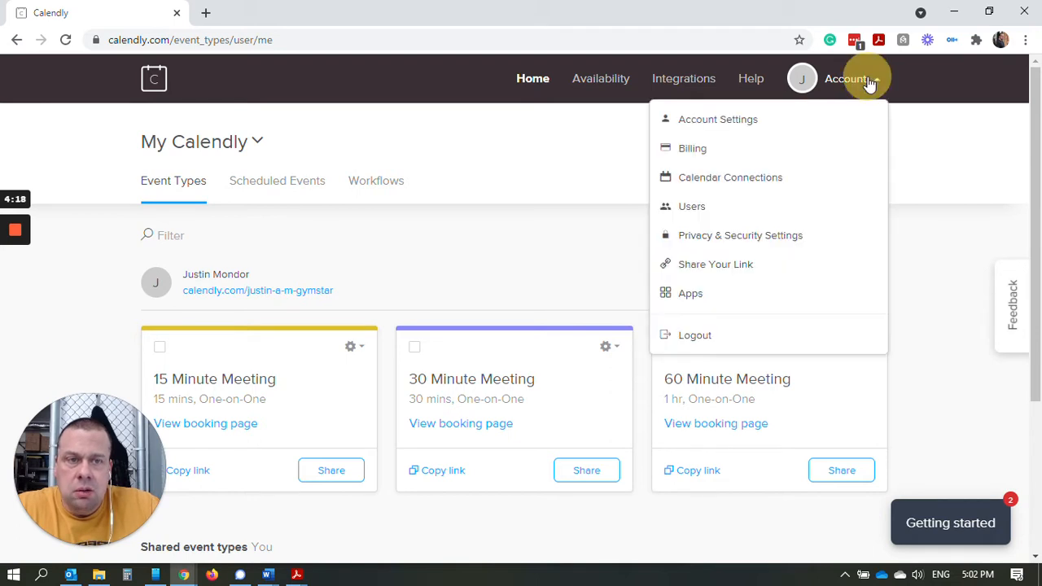
left_click(737, 125)
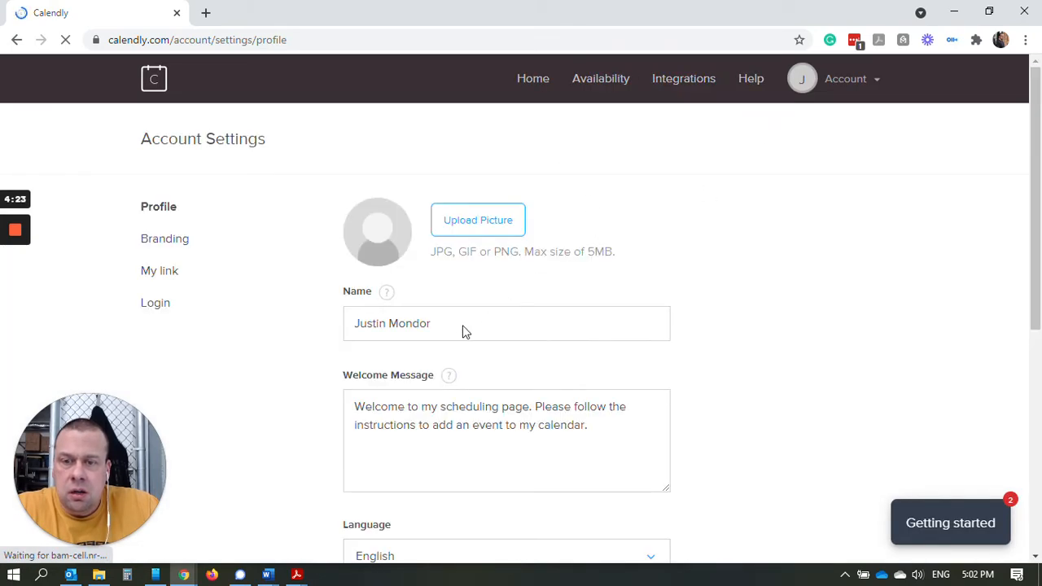
scroll(456, 280, "down", 2)
scroll(456, 280, "down", 2)
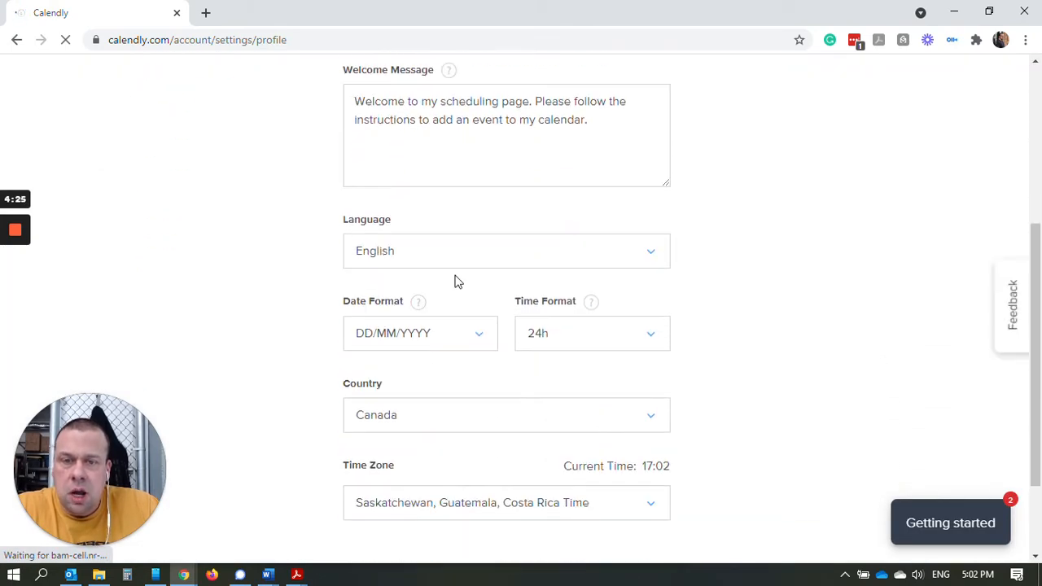
scroll(456, 281, "up", 1)
scroll(472, 277, "down", 3)
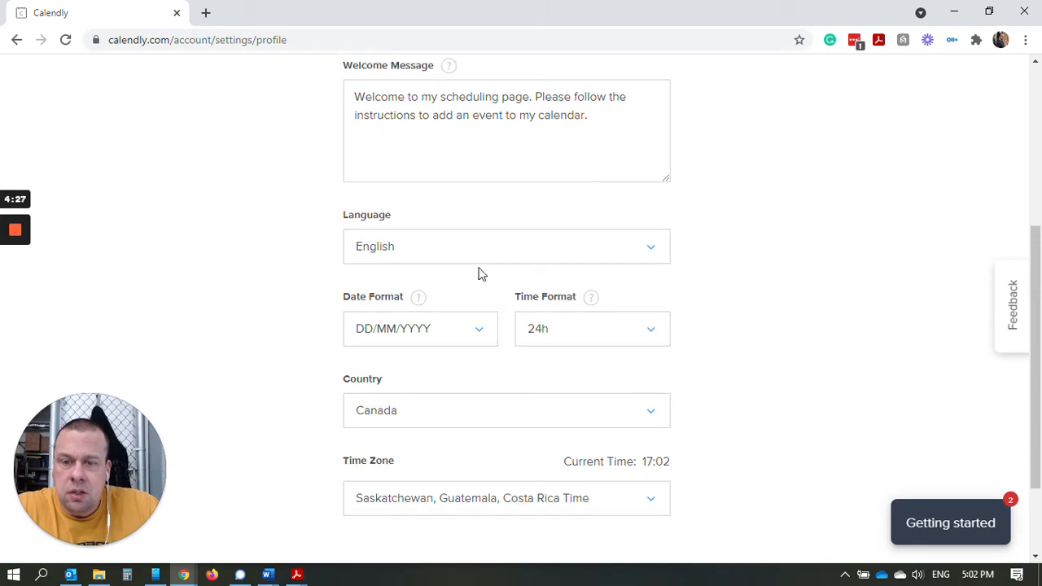
scroll(451, 285, "up", 5)
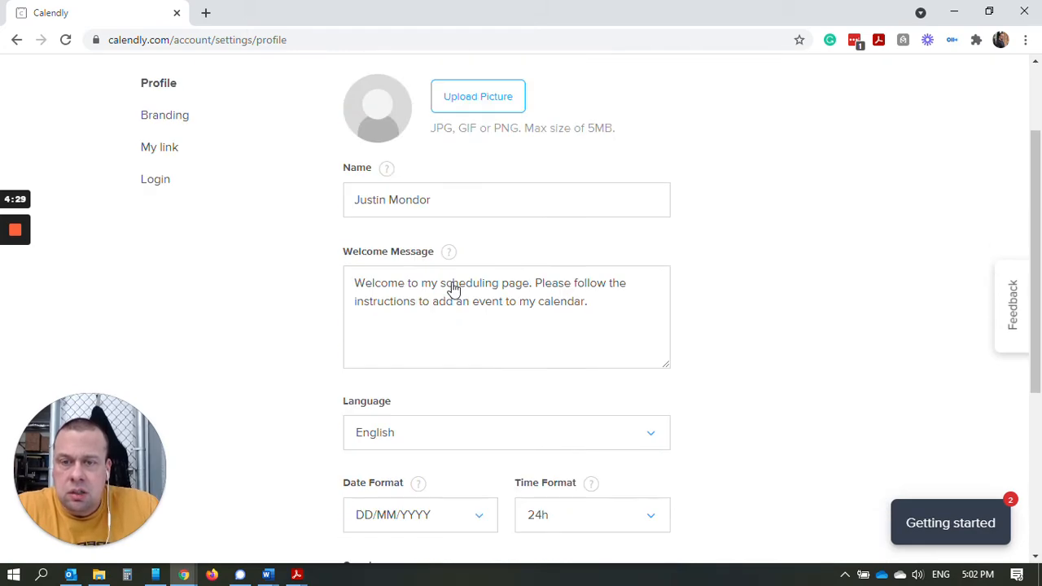
Upload the gym photo DSC00359 as the profile picture, cropped in a circle around the person.
left_click(481, 228)
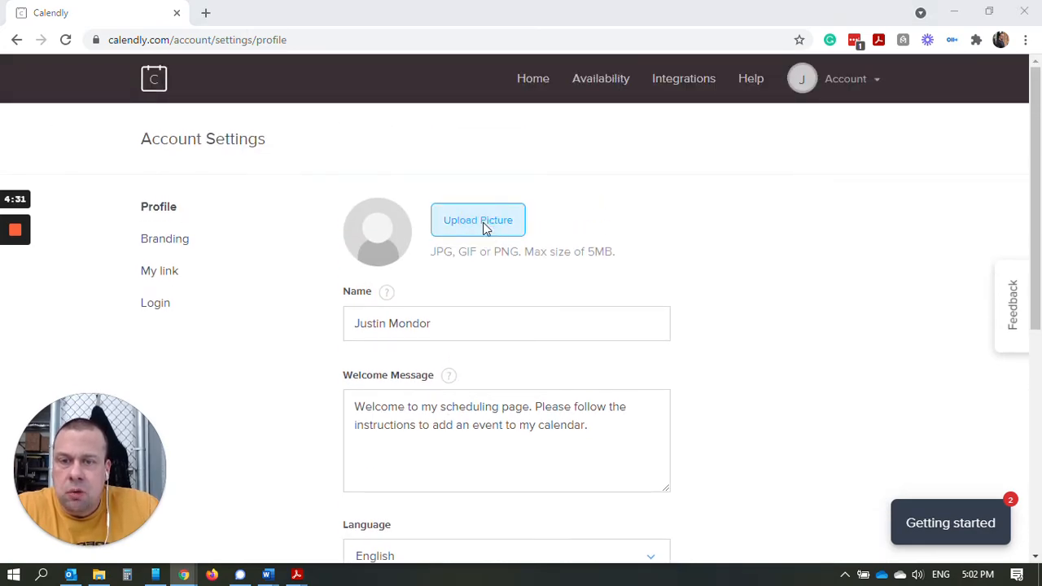
scroll(718, 280, "down", 10)
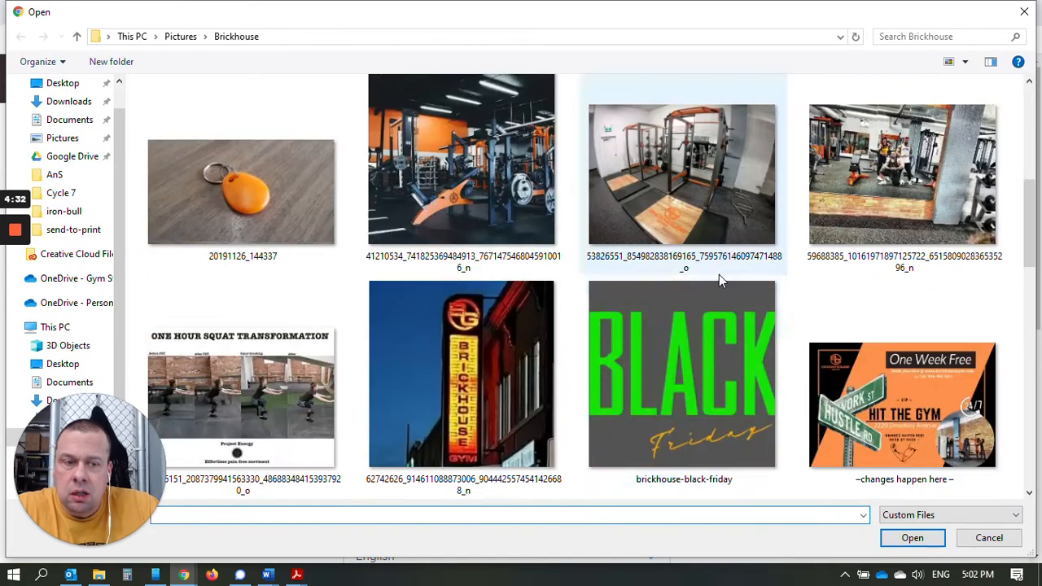
scroll(569, 281, "down", 5)
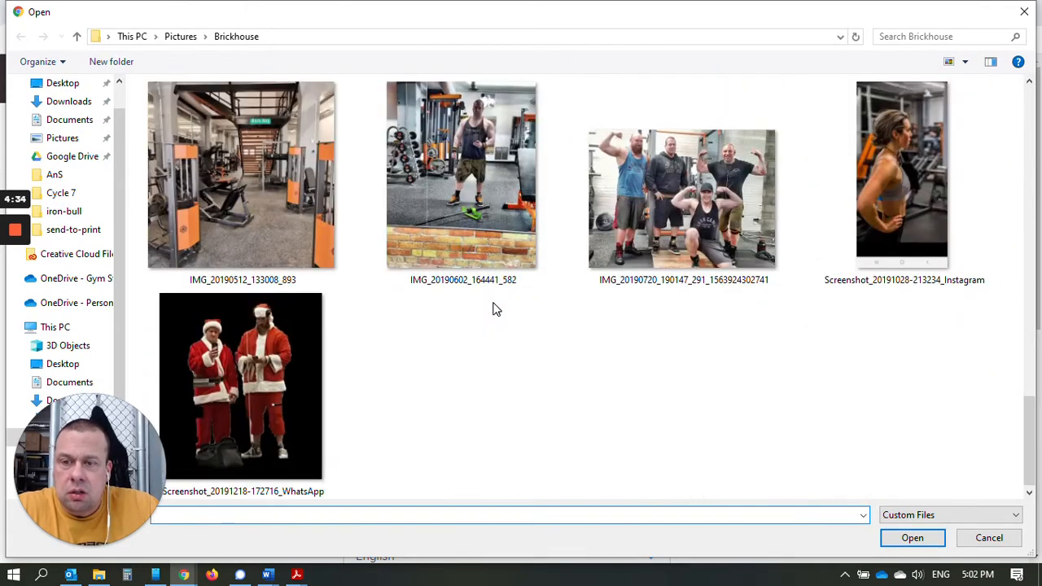
scroll(494, 307, "up", 4)
scroll(684, 309, "up", 3)
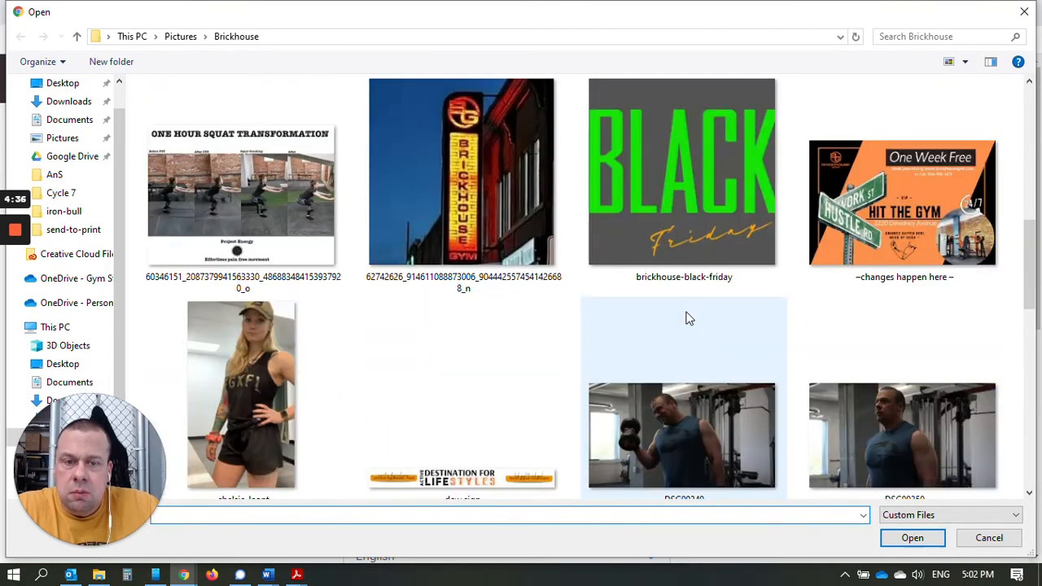
scroll(685, 313, "down", 1)
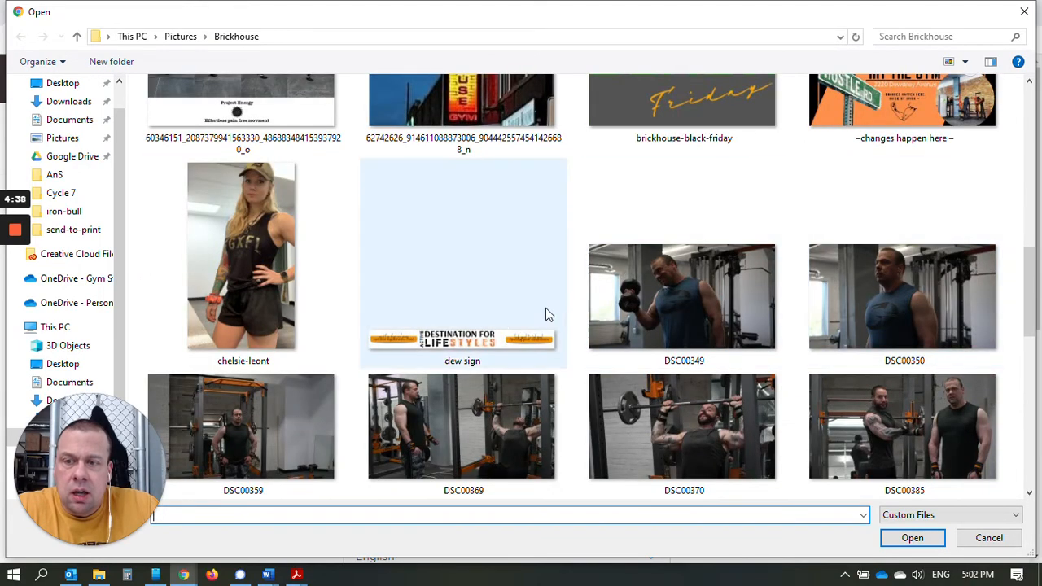
left_click(248, 437)
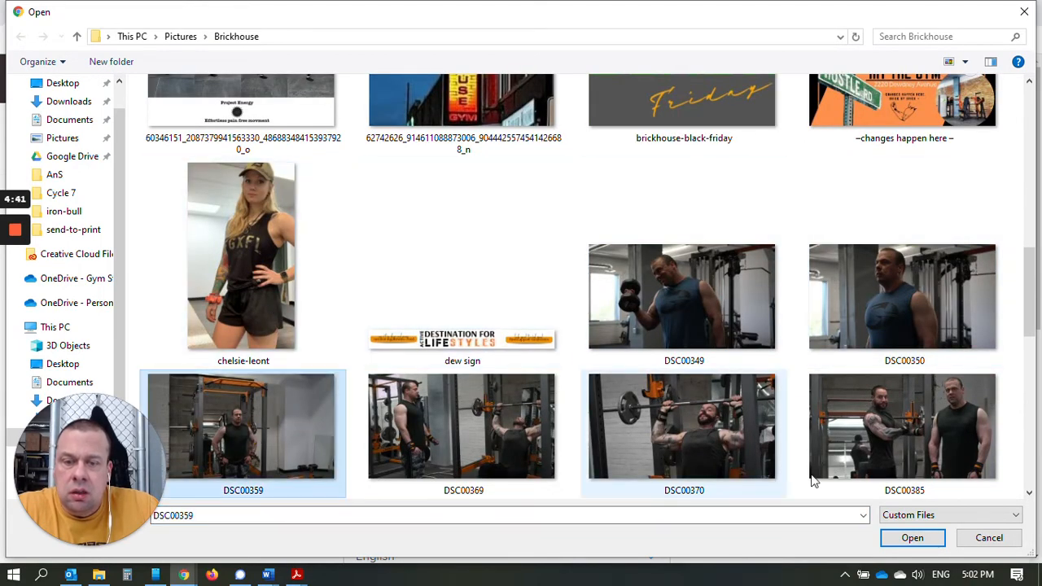
left_click(914, 537)
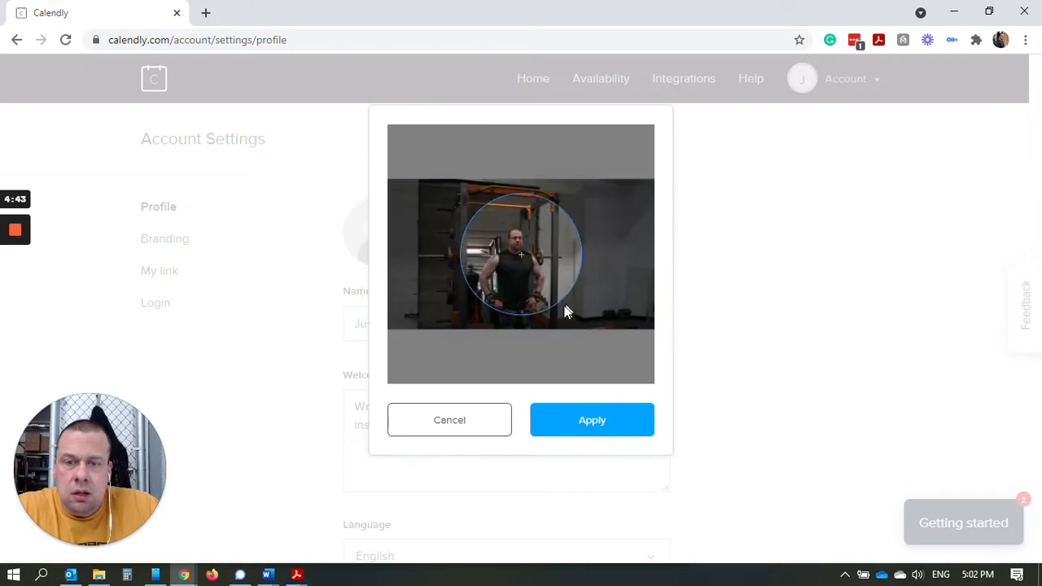
left_click(529, 284)
left_click(591, 430)
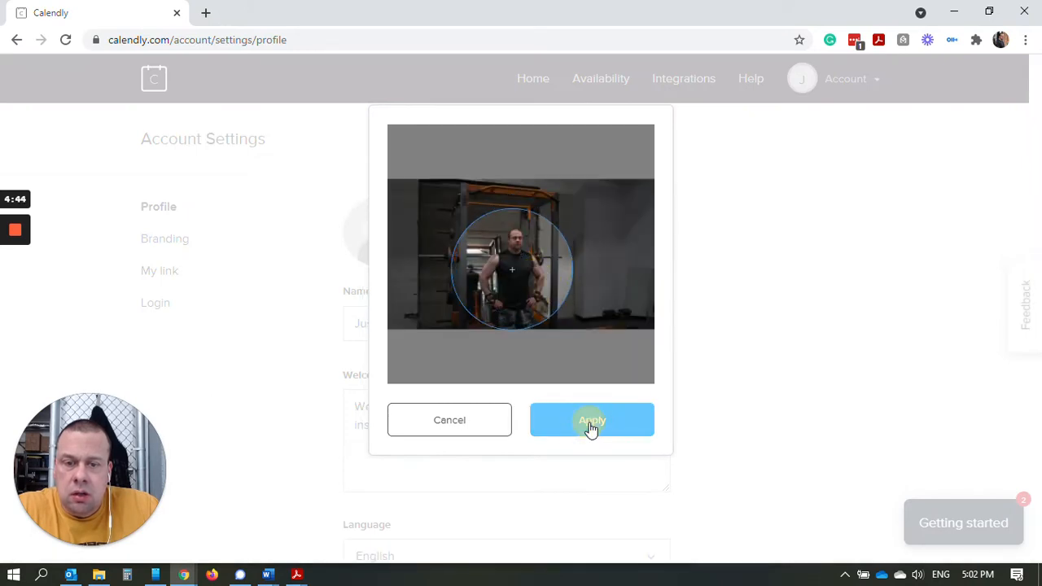
Save the profile changes and dismiss the resulting Server error banner.
scroll(591, 398, "down", 5)
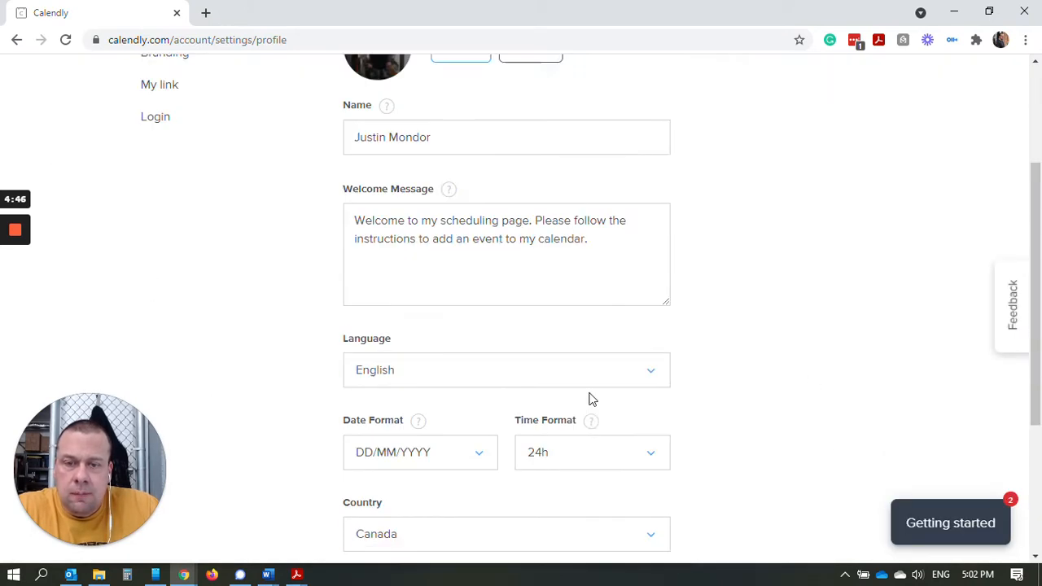
left_click(367, 520)
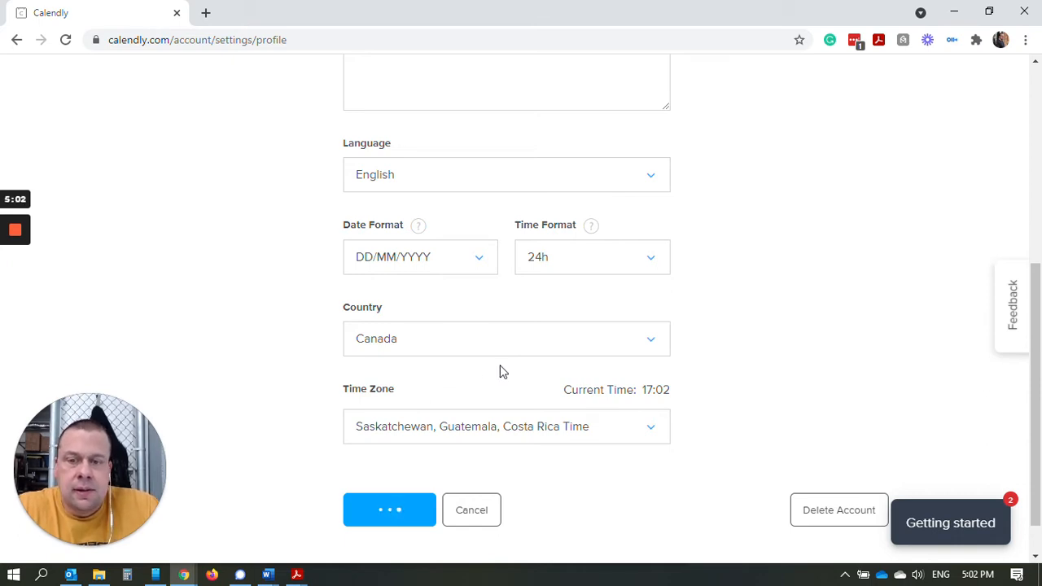
scroll(642, 362, "up", 2)
scroll(643, 361, "down", 2)
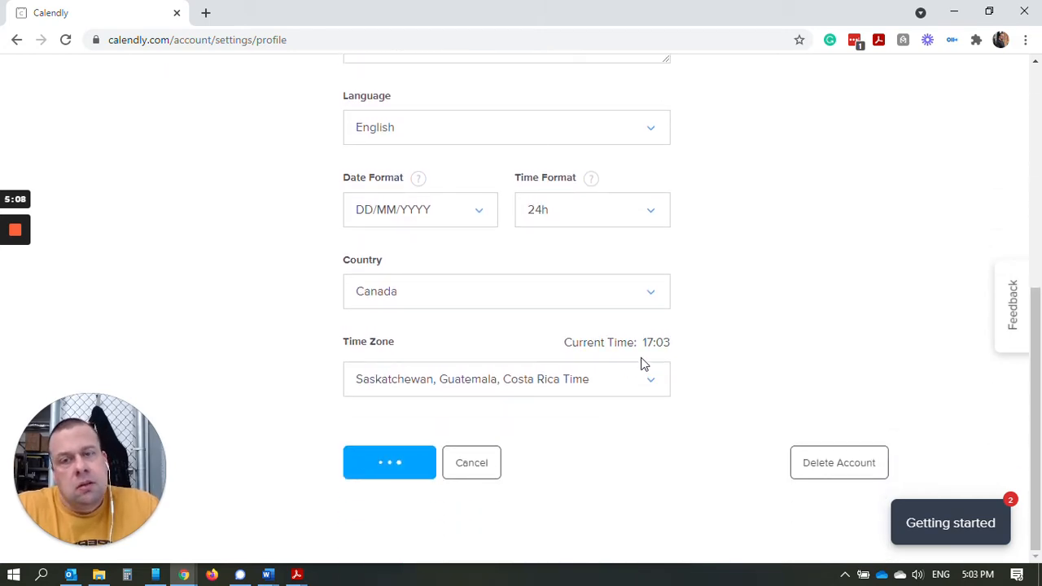
scroll(488, 244, "up", 2)
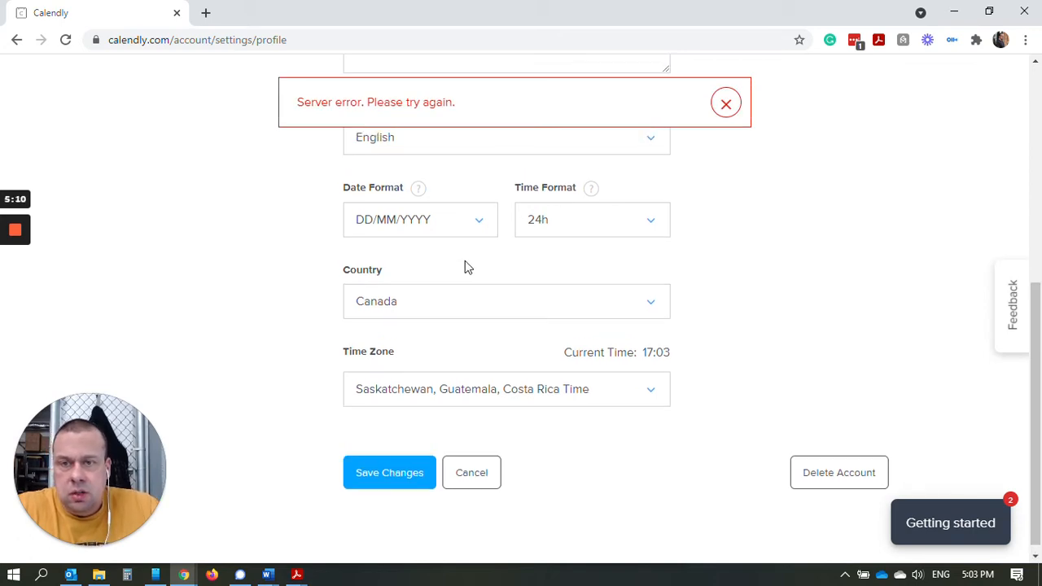
left_click(725, 103)
scroll(719, 104, "up", 3)
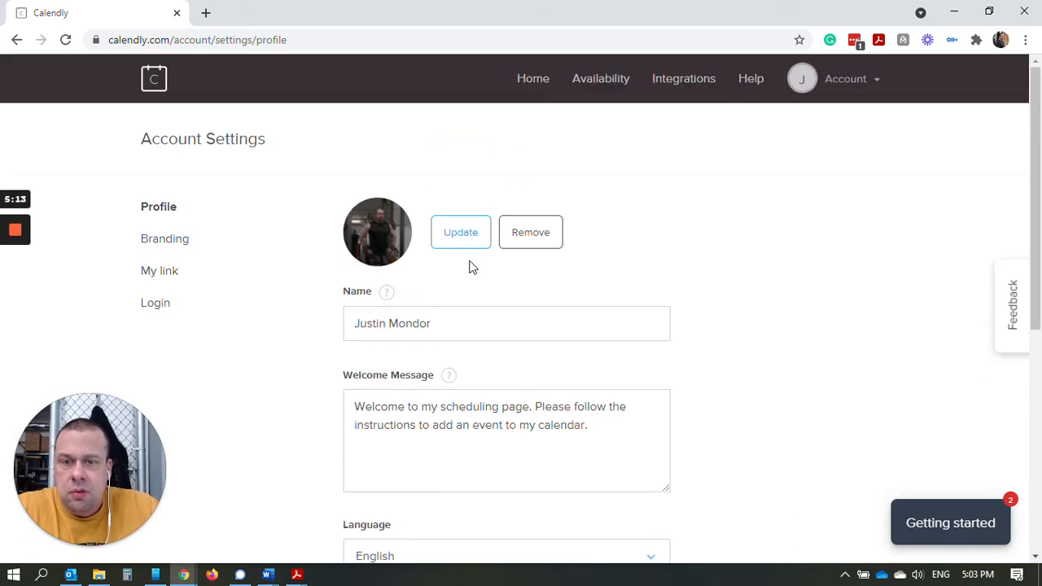
Replace the profile picture with _DSC1772 from Pictures, centring the crop circle on the face.
left_click(460, 233)
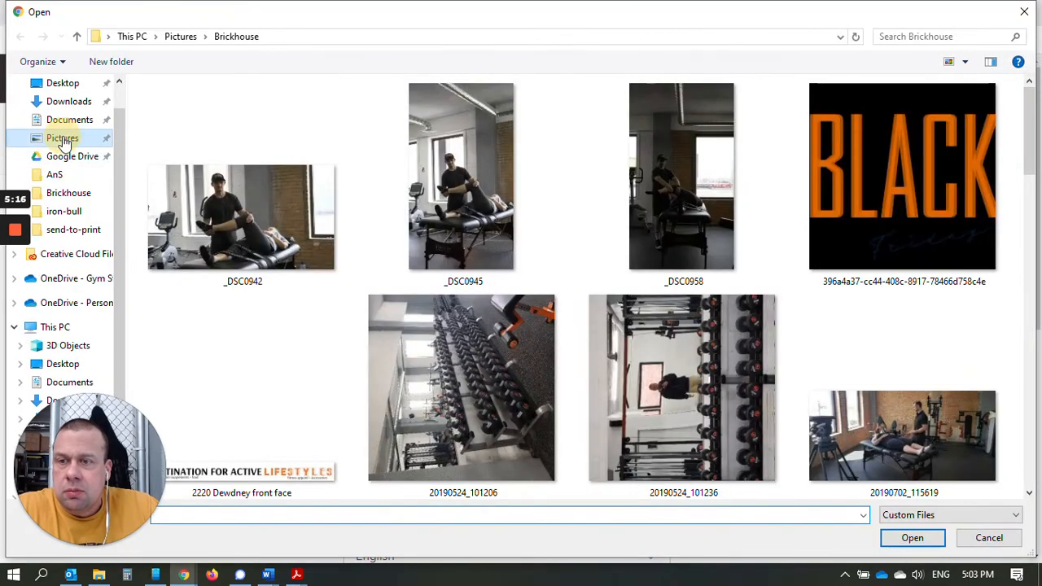
left_click(62, 138)
left_click(179, 320)
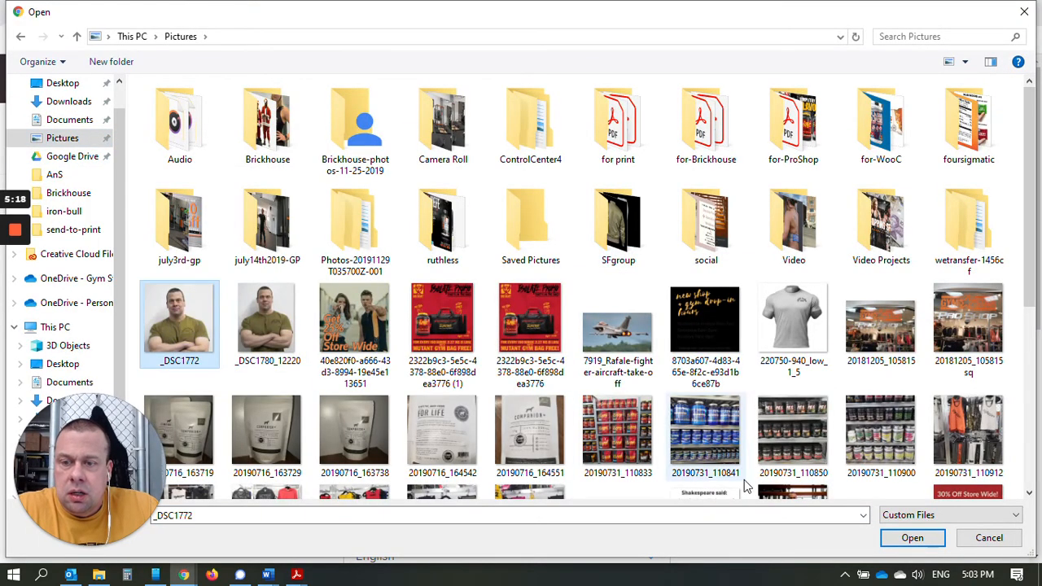
left_click(912, 537)
left_click_drag(512, 186, 516, 210)
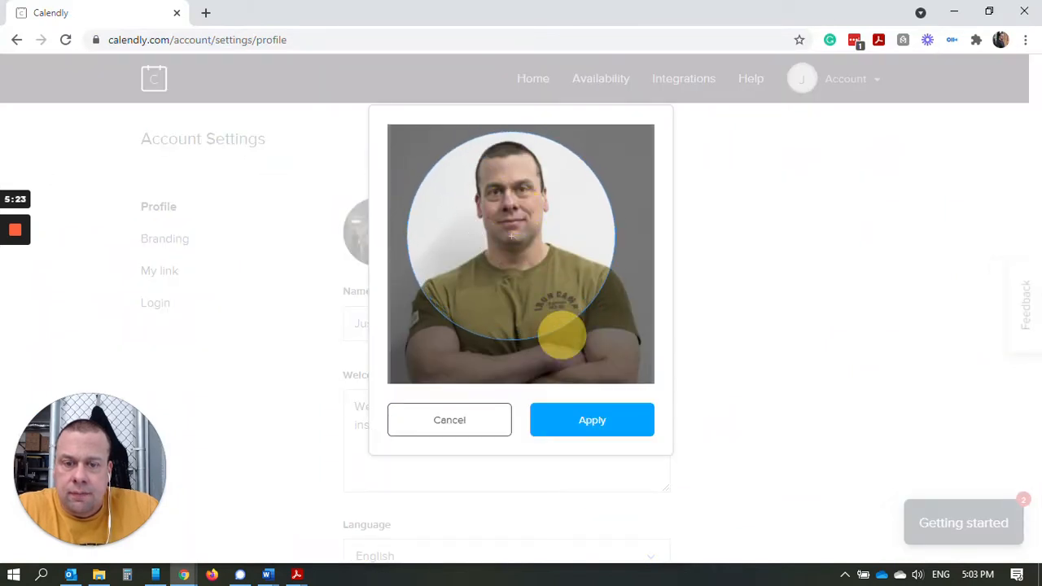
left_click(589, 424)
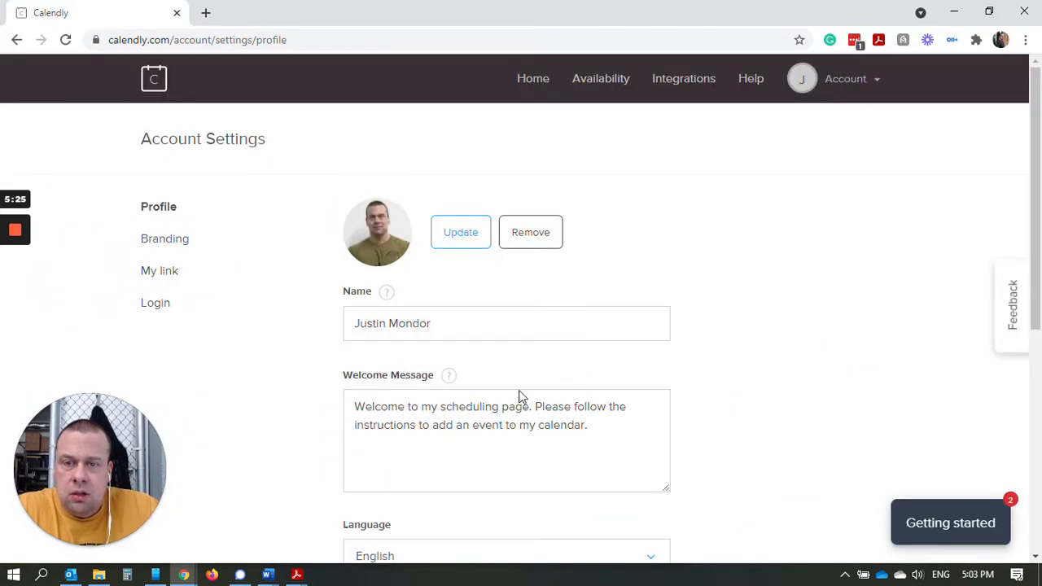
scroll(488, 423, "down", 5)
Save the profile and switch off the 15 Minute Meeting on the event types page.
left_click(382, 463)
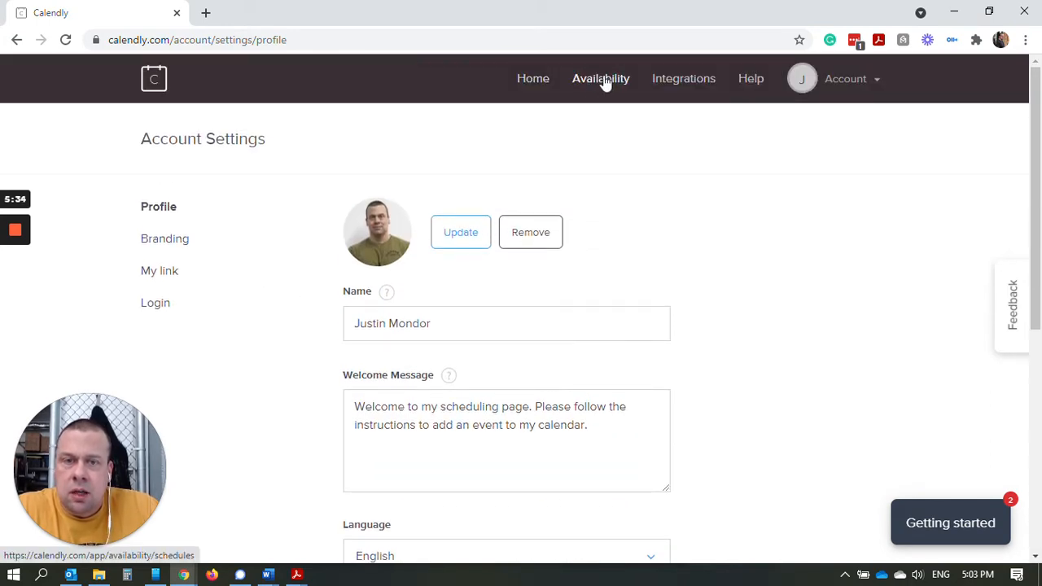
left_click(541, 82)
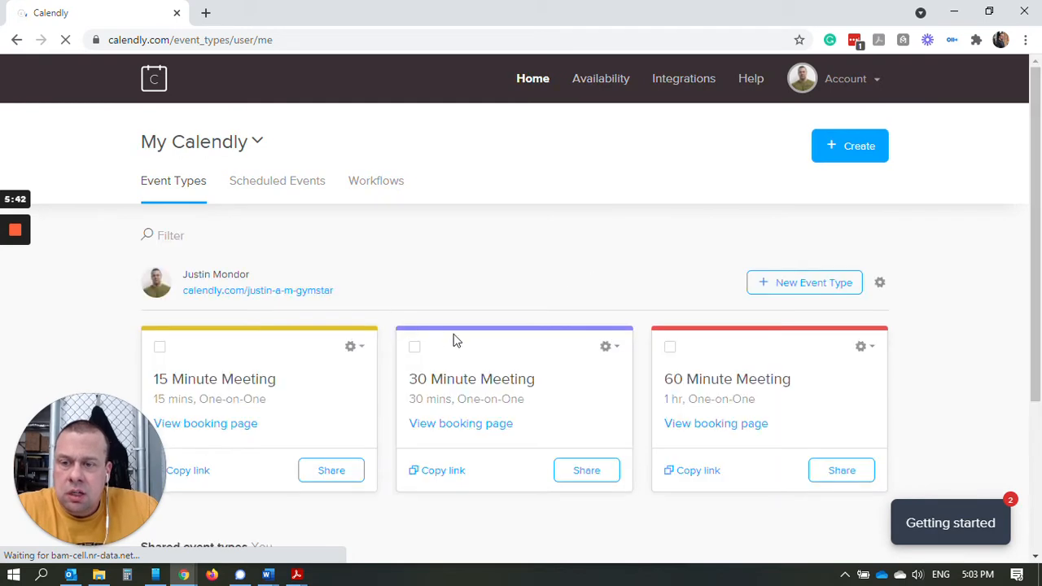
scroll(260, 350, "down", 2)
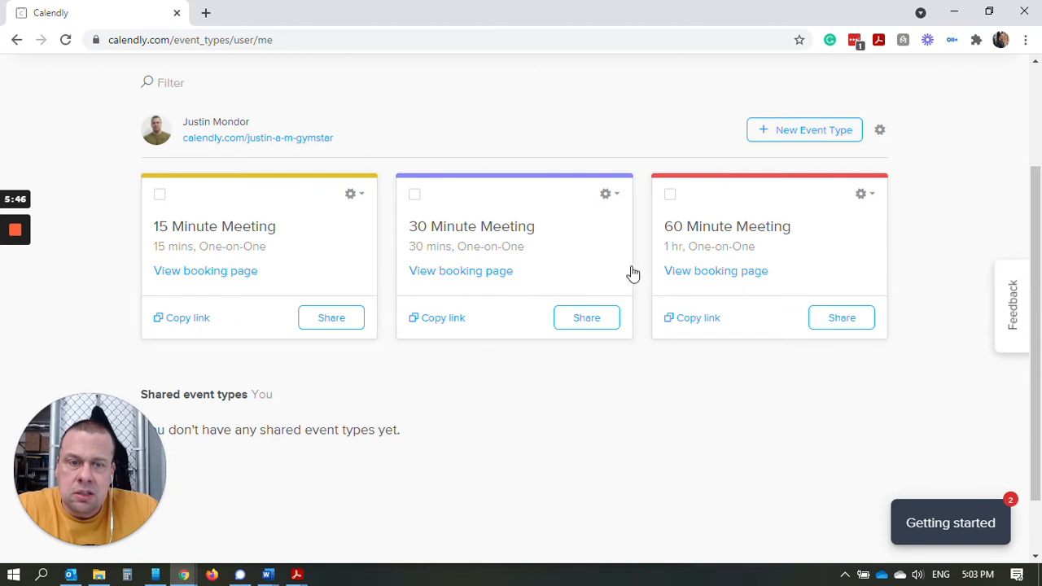
left_click(362, 196)
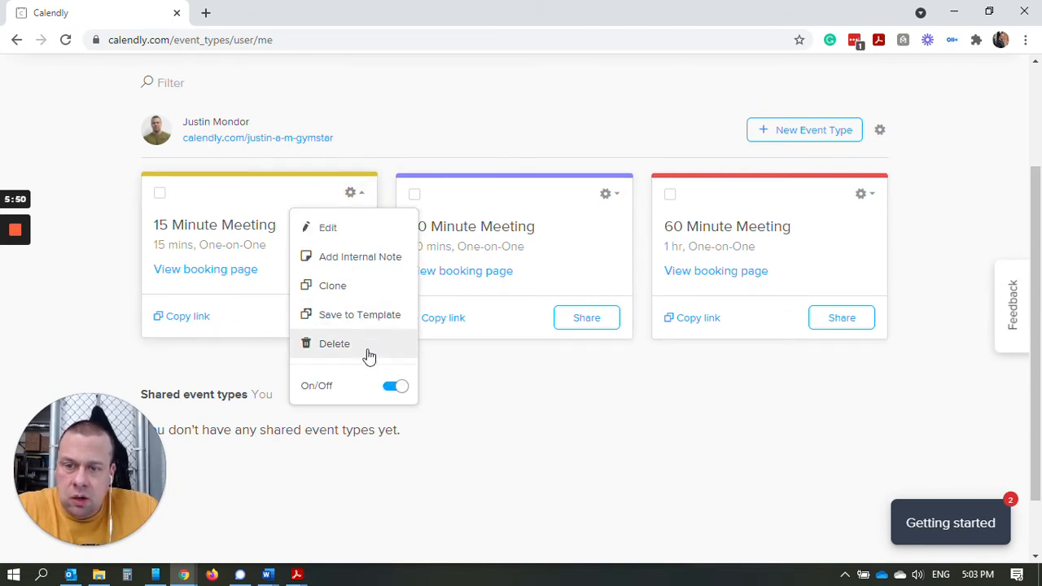
left_click(395, 388)
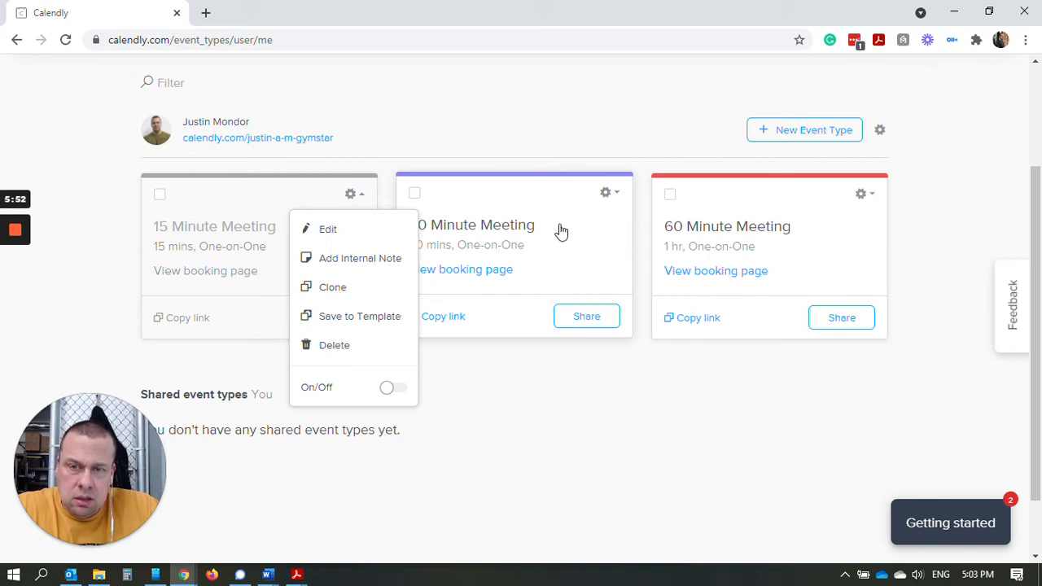
Switch off the 30 Minute Meeting, leaving the 60 Minute Meeting as the only active event.
left_click(614, 195)
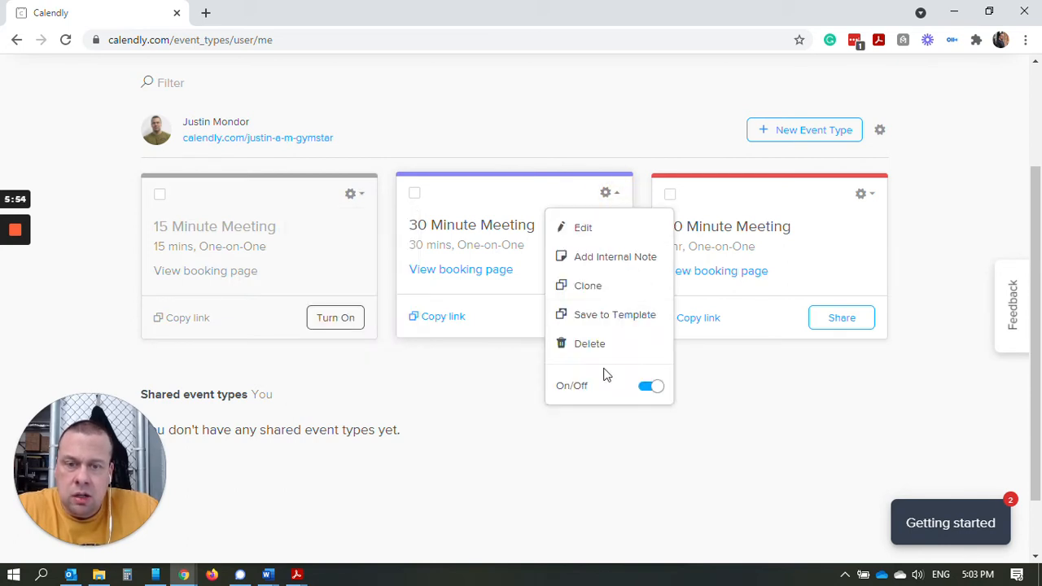
left_click(616, 350)
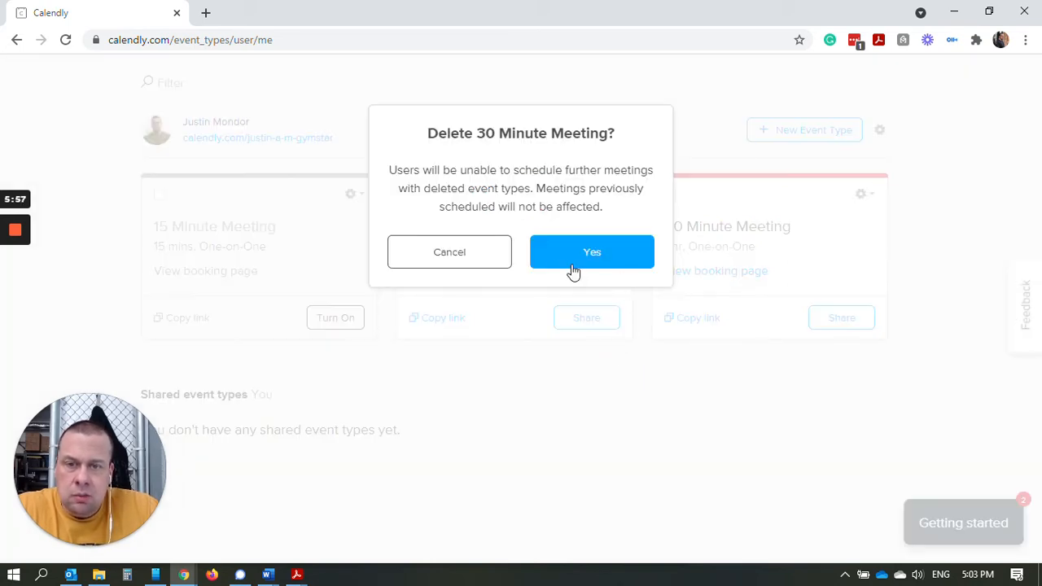
left_click(502, 269)
left_click(609, 203)
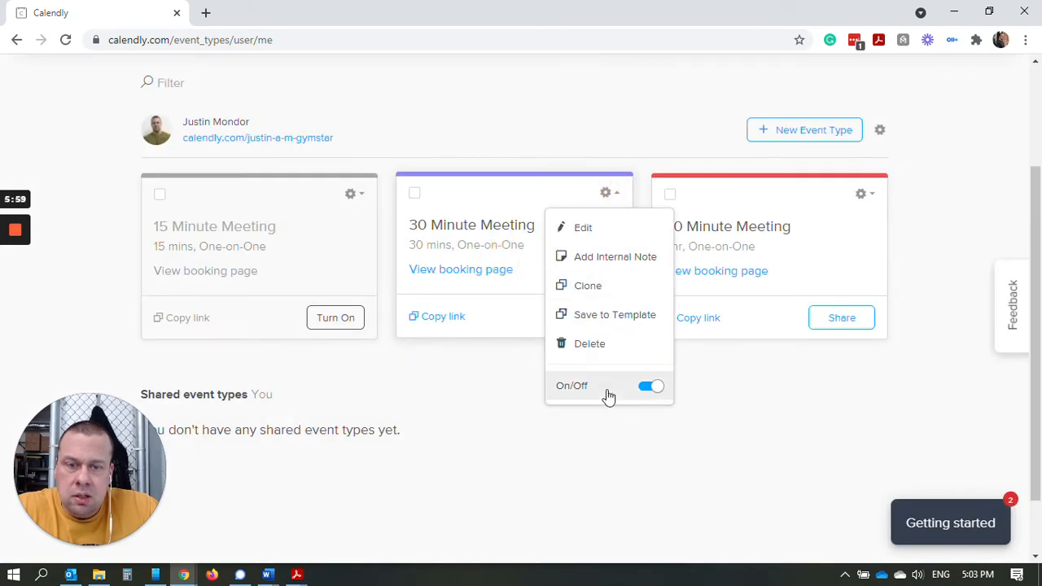
left_click(655, 397)
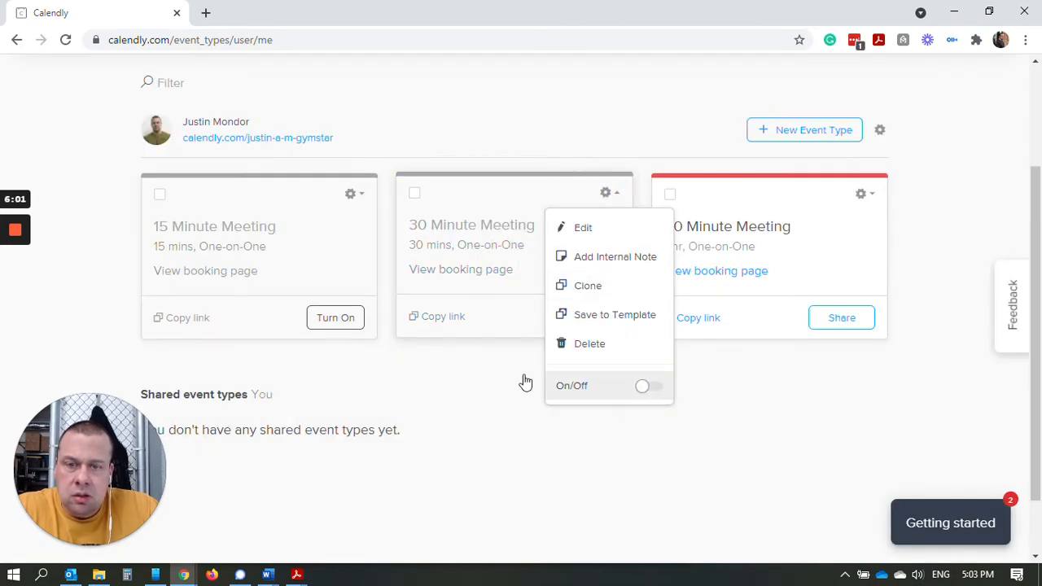
left_click(437, 398)
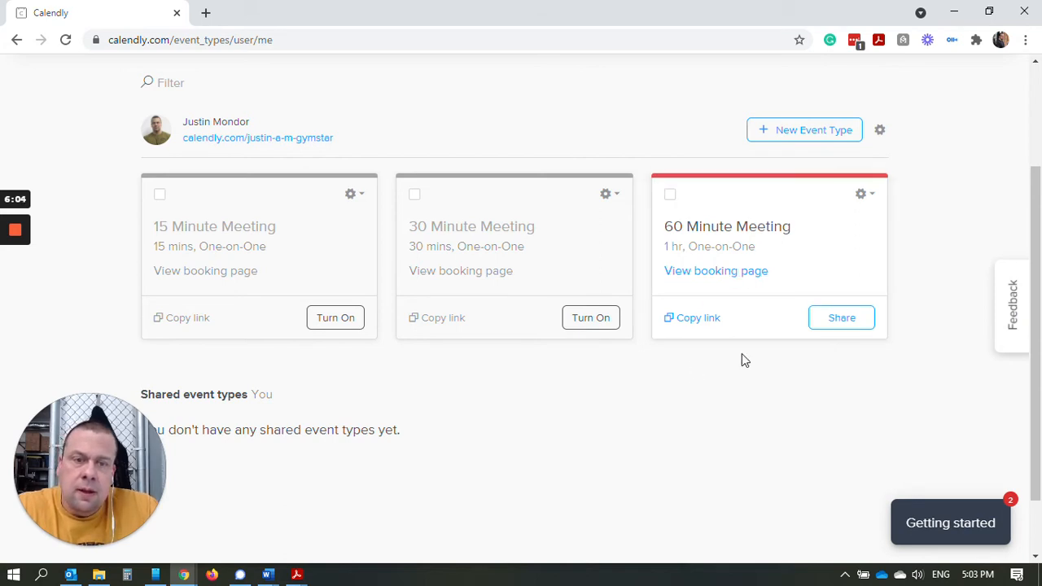
left_click(868, 197)
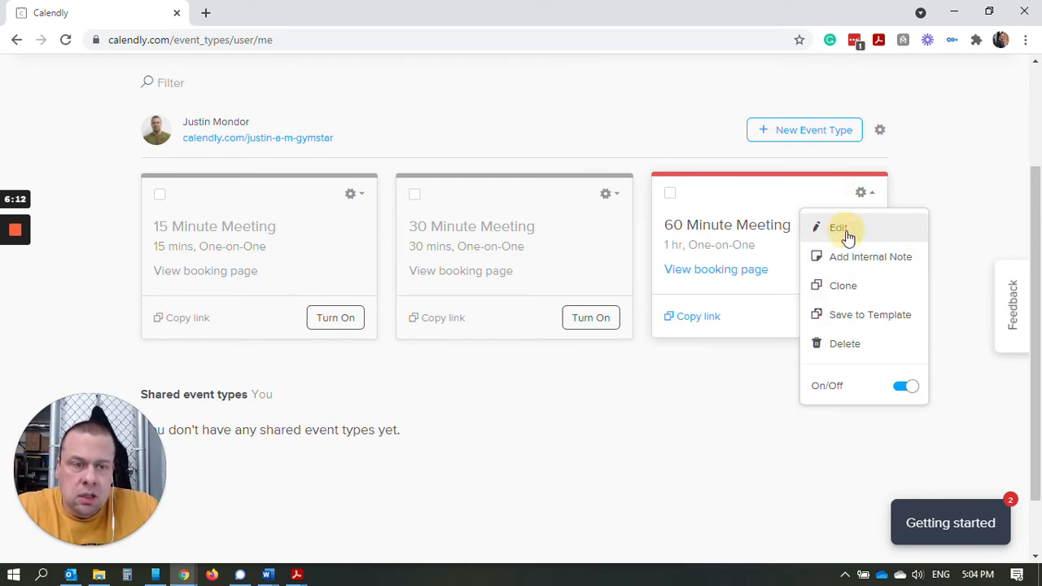
In the 60 Minute Meeting's edit form, replace 'Meeting' with 'with' plus the host's first name.
left_click(845, 233)
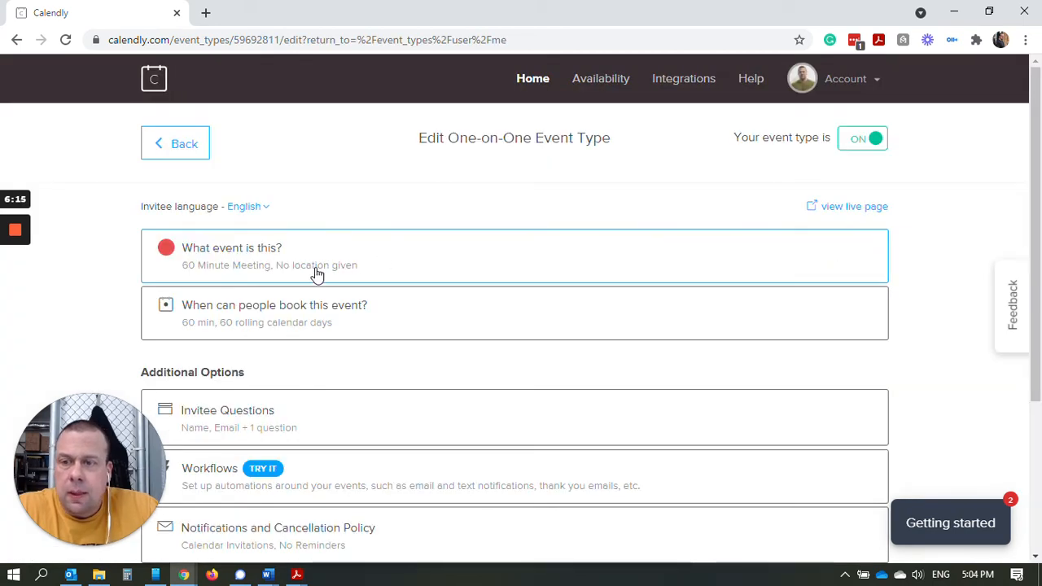
left_click(322, 264)
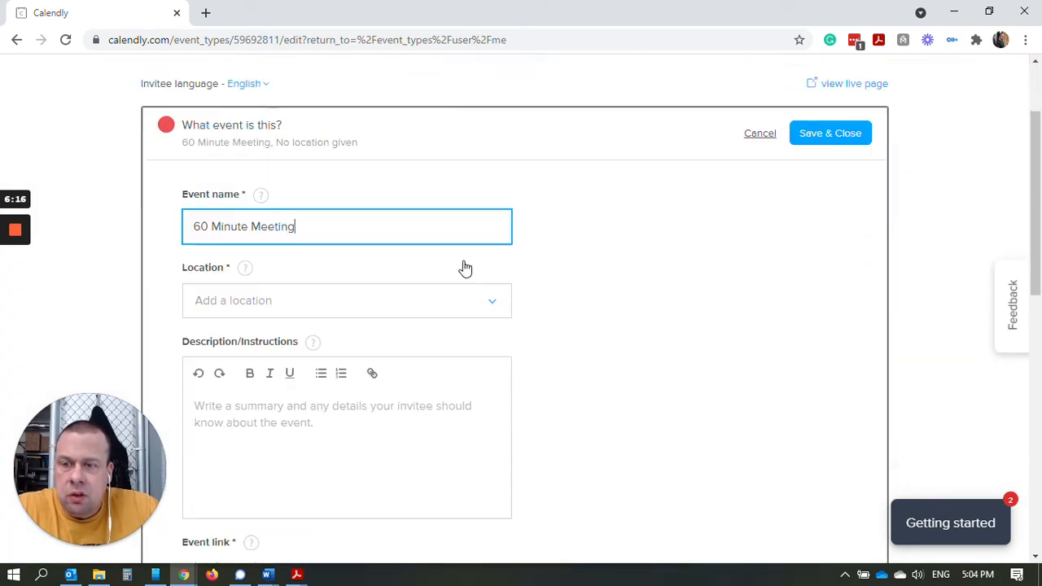
left_click(314, 195)
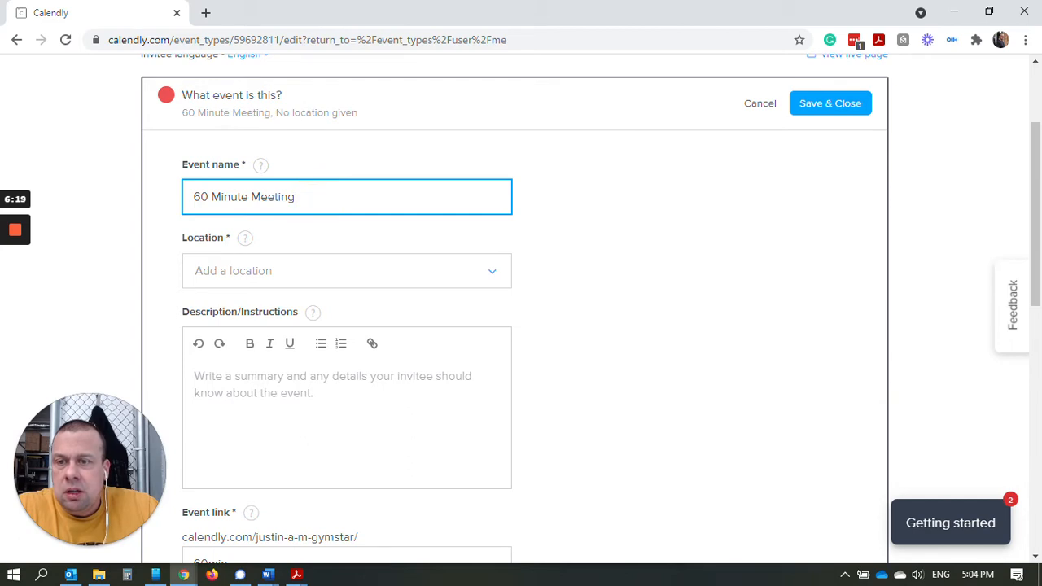
left_click(317, 195)
left_click(324, 197)
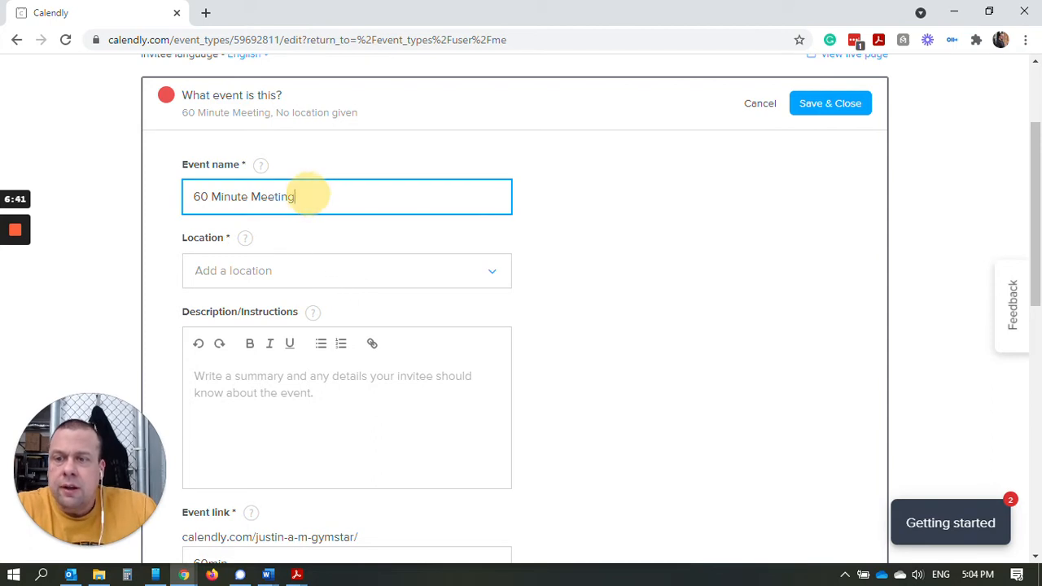
double_click(295, 197)
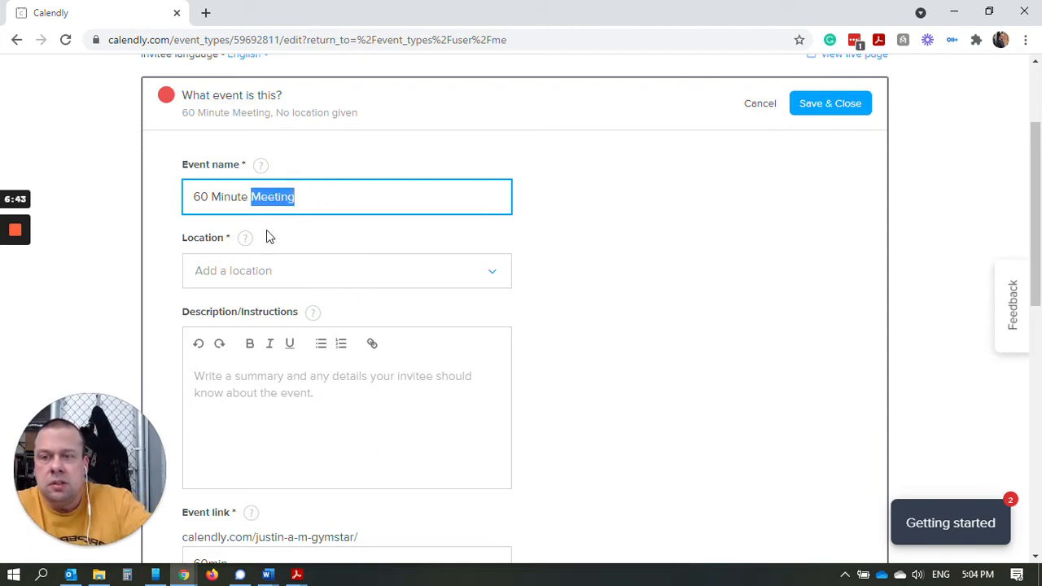
type("with \\Ua")
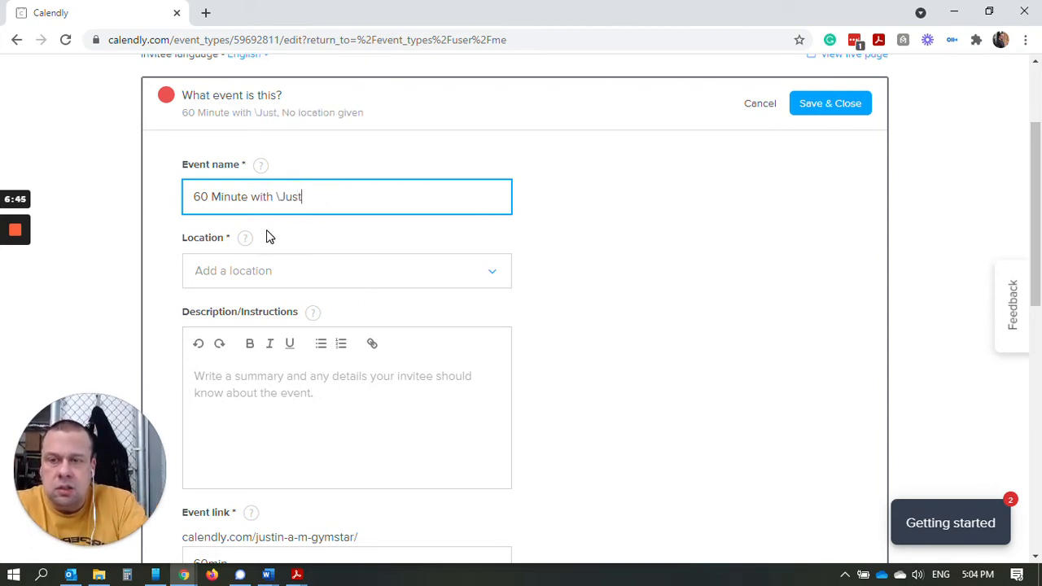
key("BackSpace")
key("BackSpace")
key("BackSpace")
type("Justin")
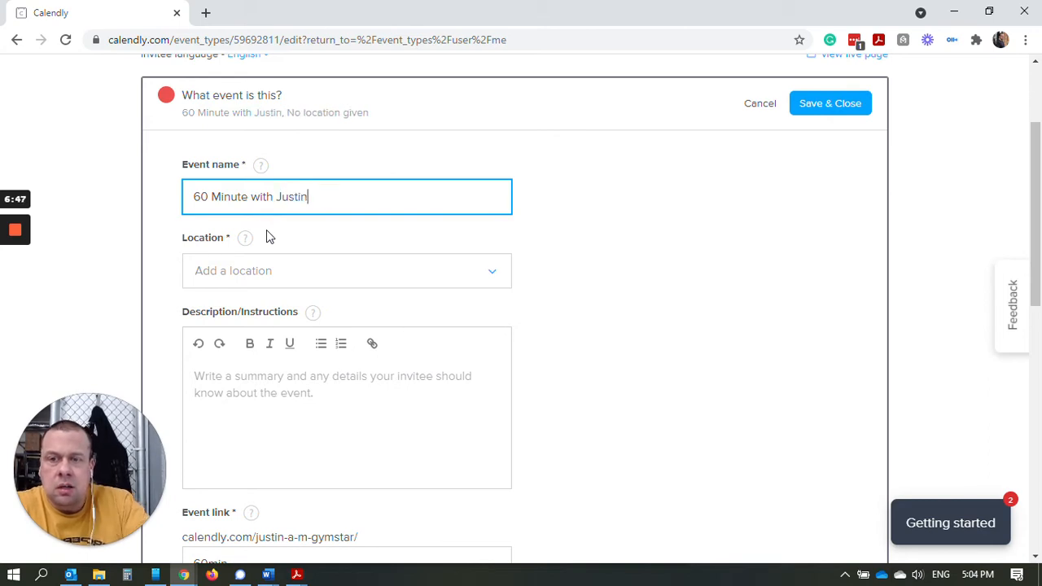
left_click(722, 327)
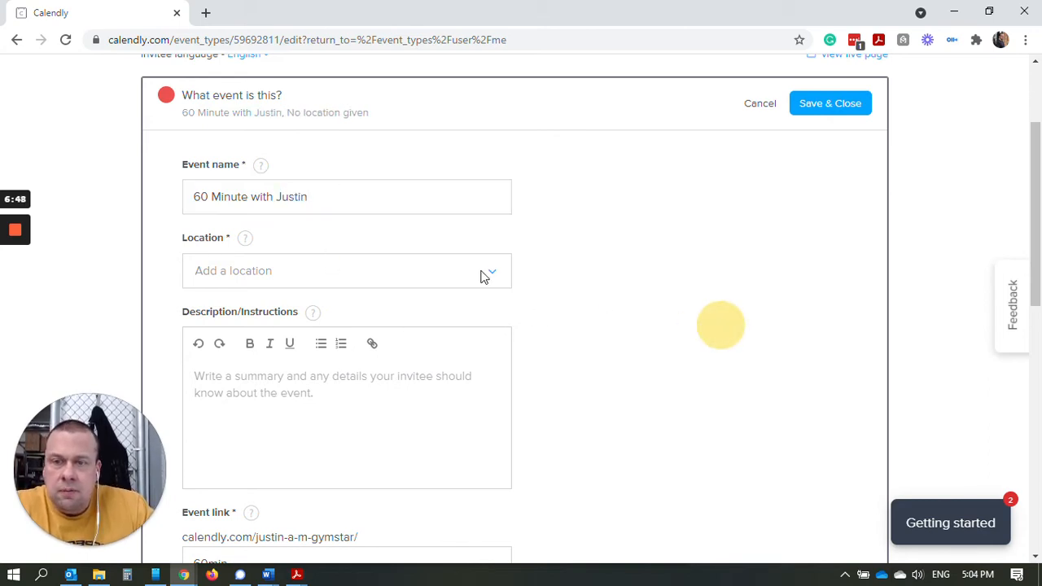
Make the event's first location an in-person meeting at the entered street address.
left_click(333, 277)
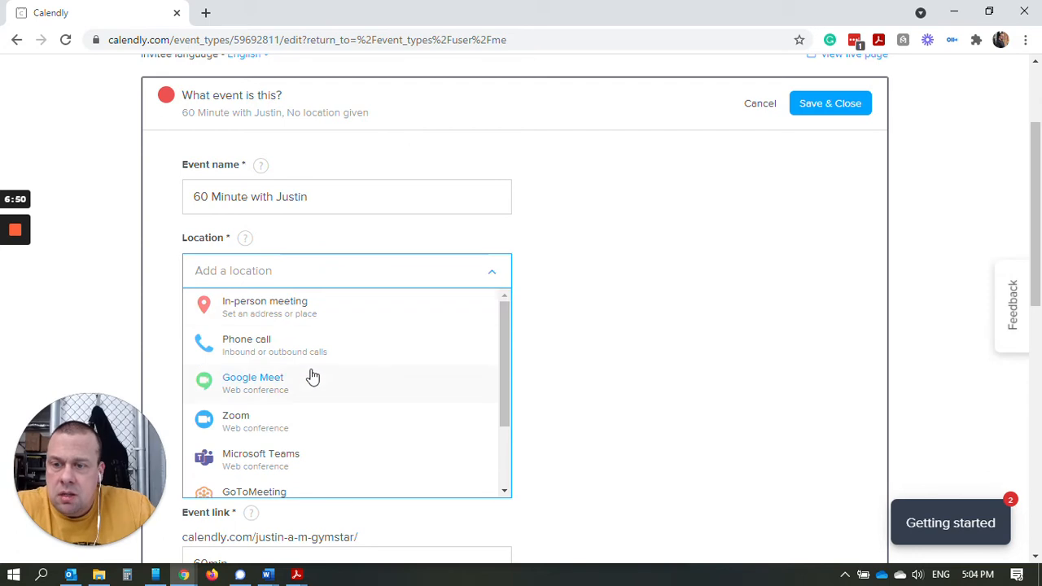
left_click(365, 315)
left_click(448, 233)
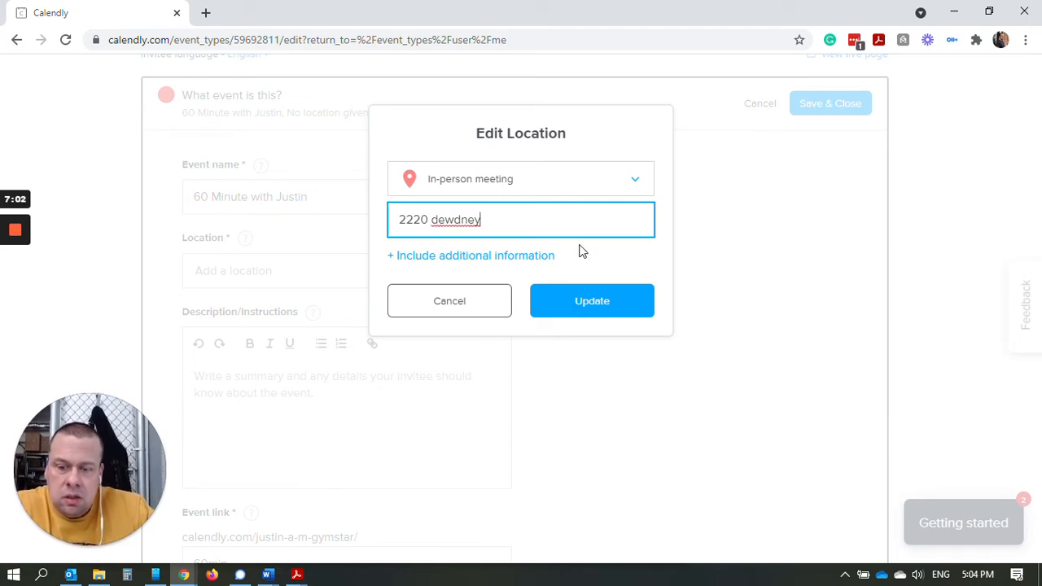
type("ave")
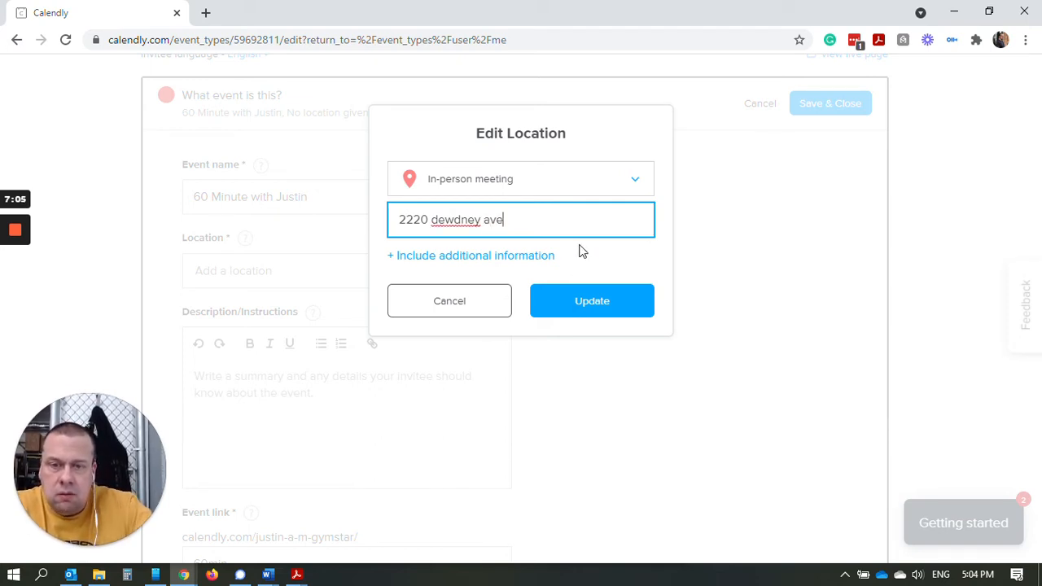
left_click(584, 305)
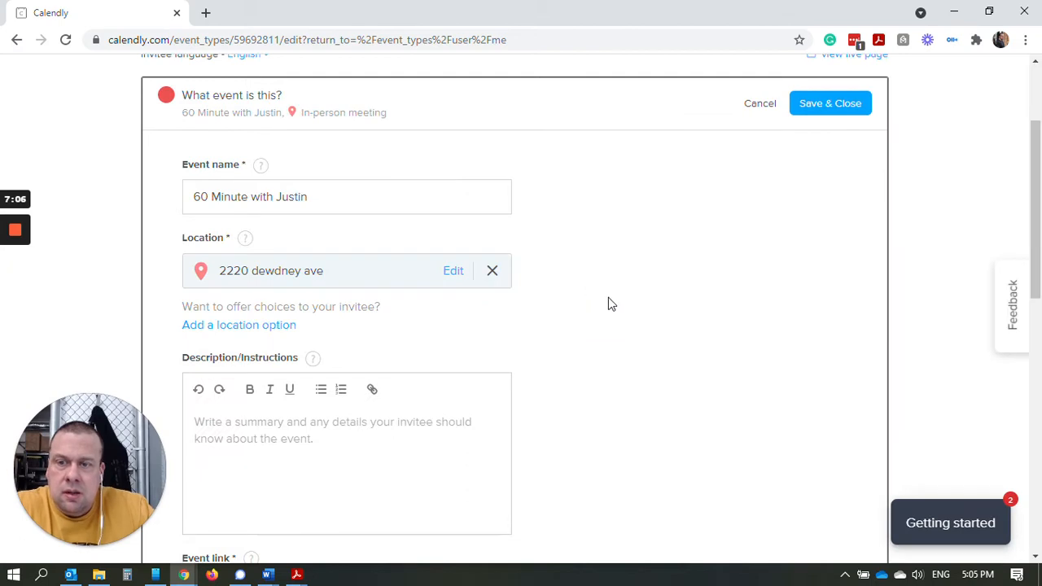
Add a second location, a Phone call where the host calls the invitee.
scroll(537, 329, "down", 2)
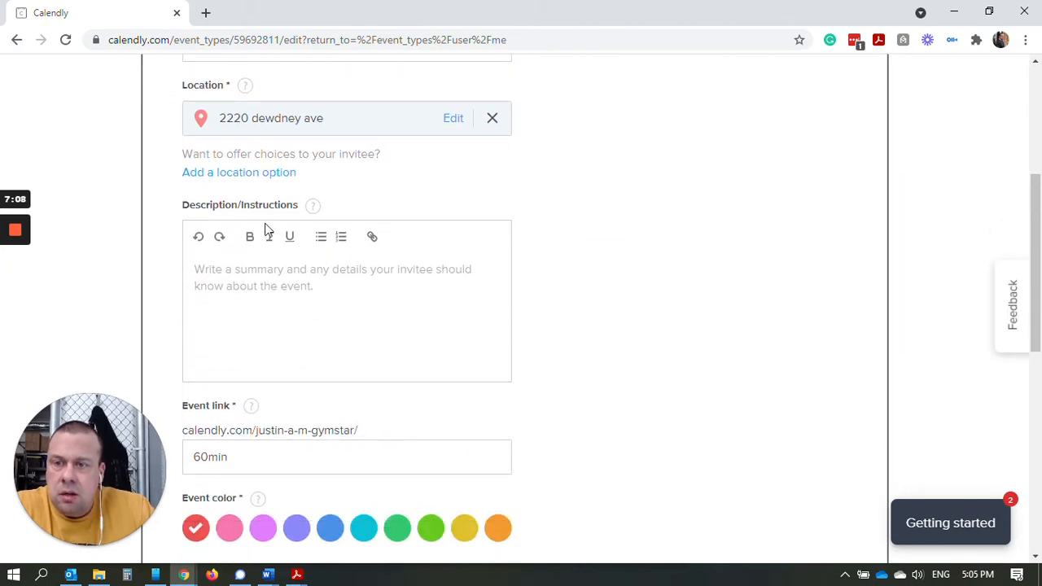
left_click(277, 179)
left_click(350, 169)
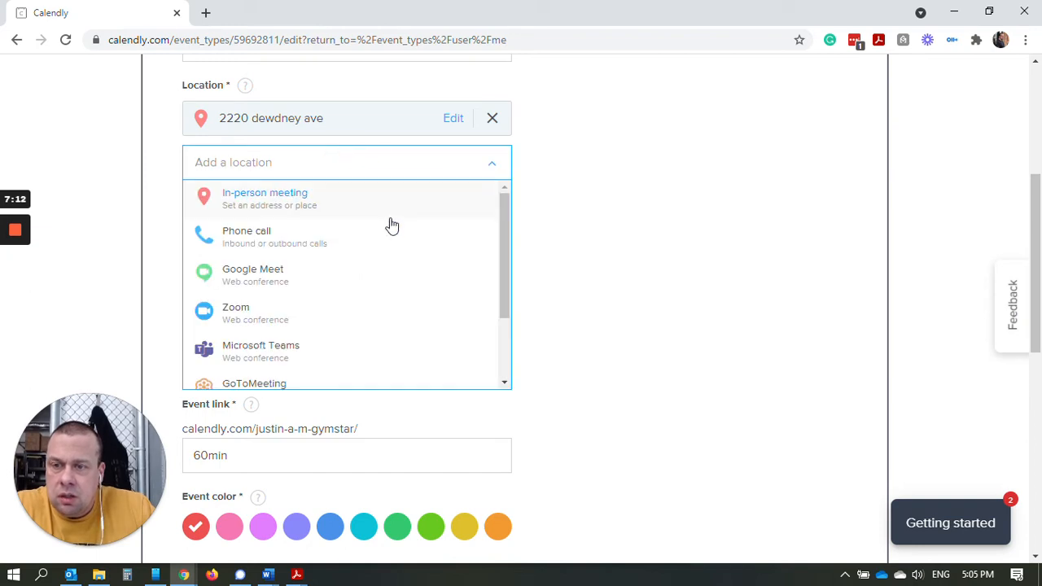
left_click(333, 240)
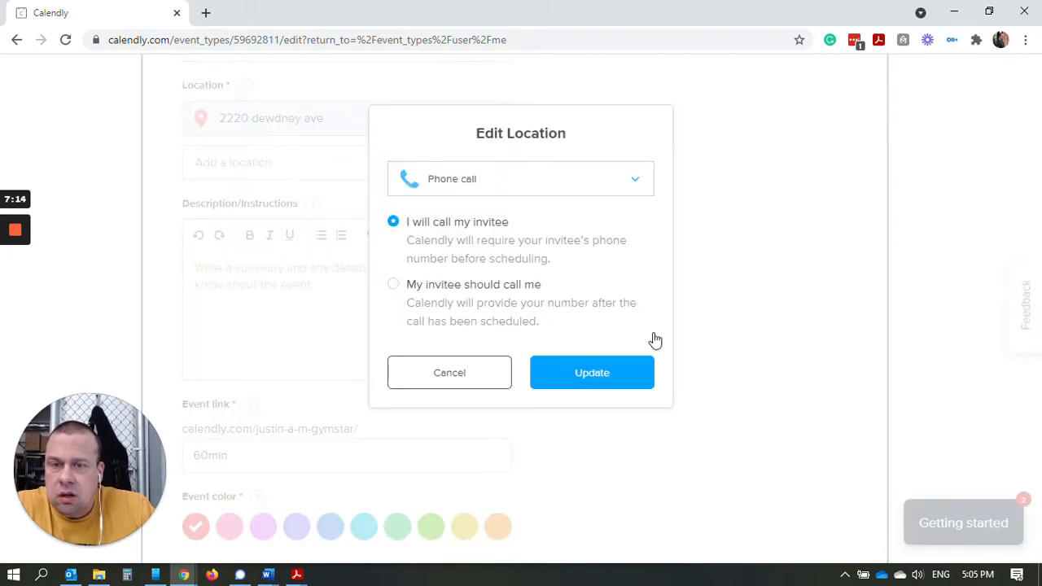
left_click(394, 285)
left_click(396, 228)
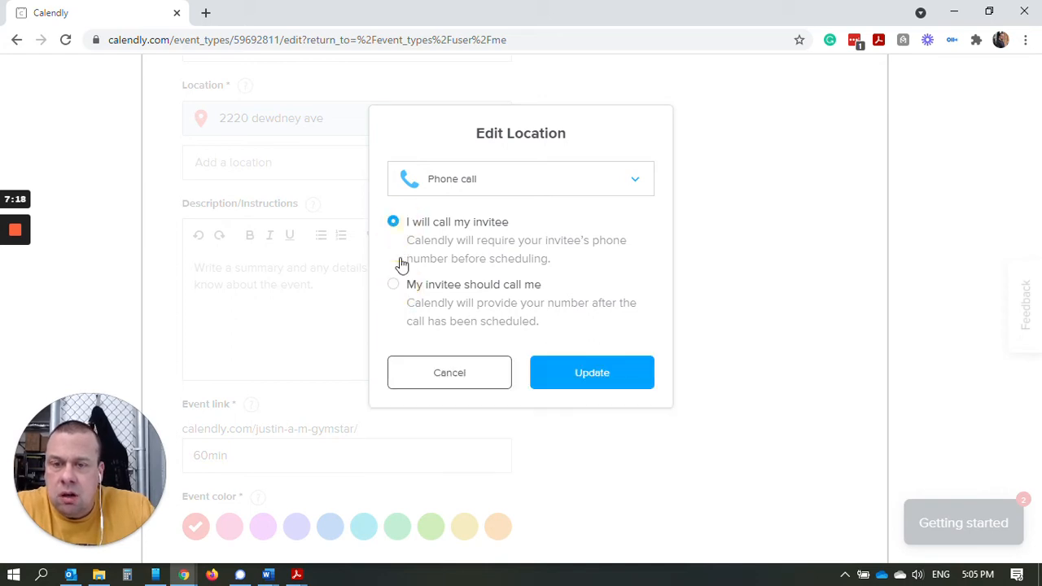
left_click(623, 375)
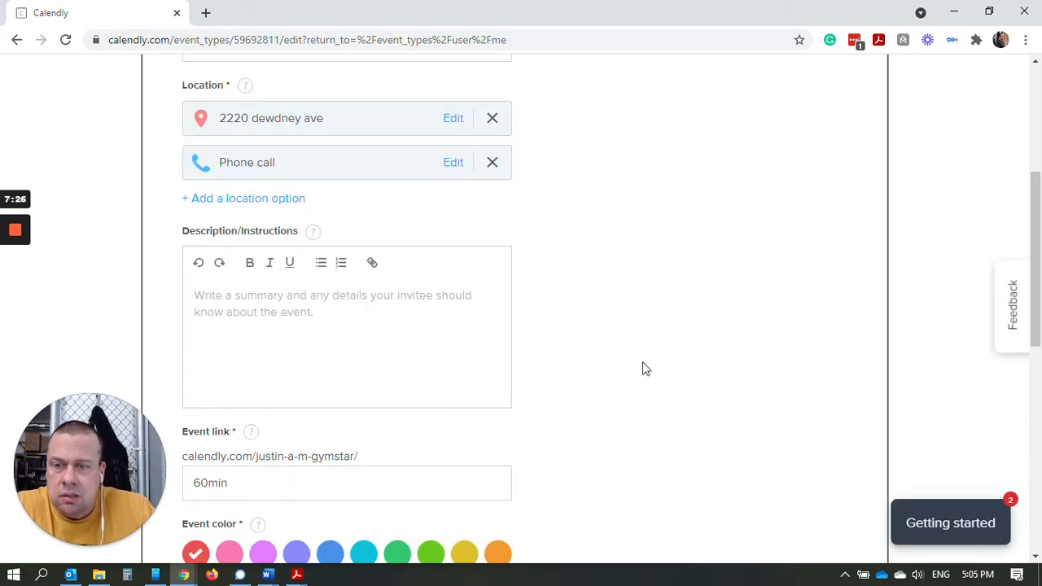
Enter 'lets chat about business' as the event description and review the form.
left_click(395, 363)
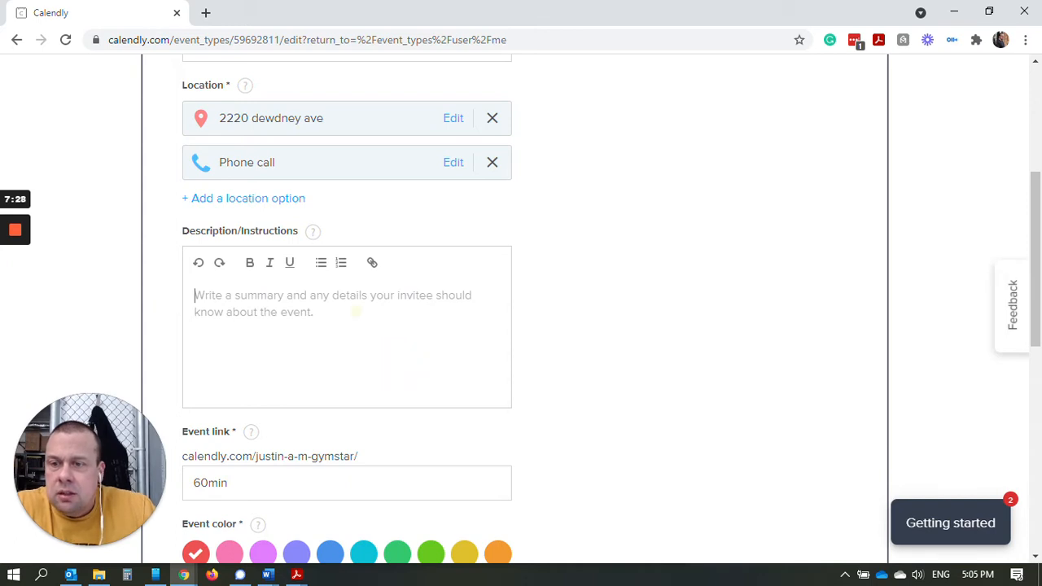
type("lets")
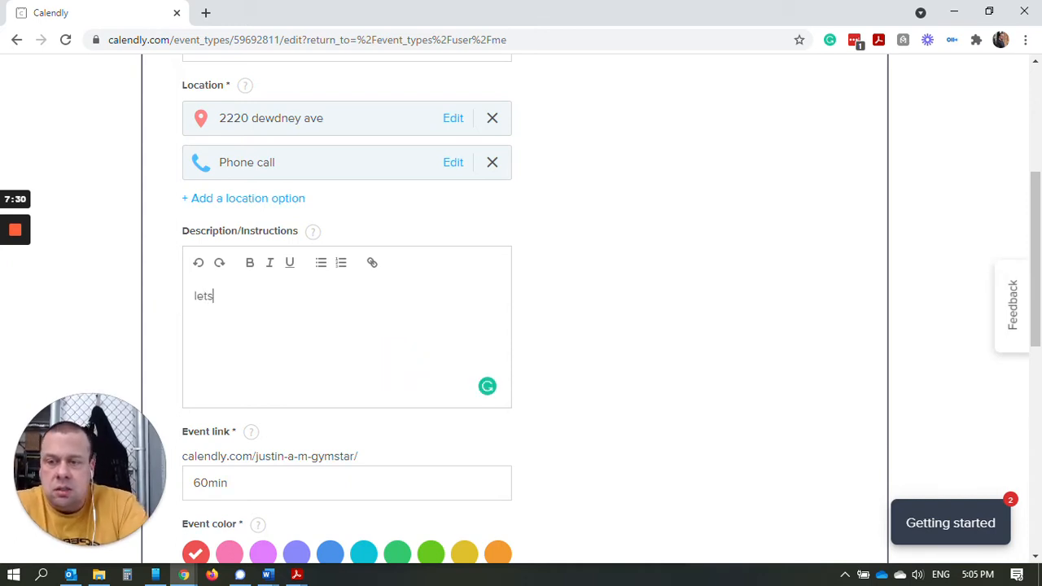
type(" chat about b")
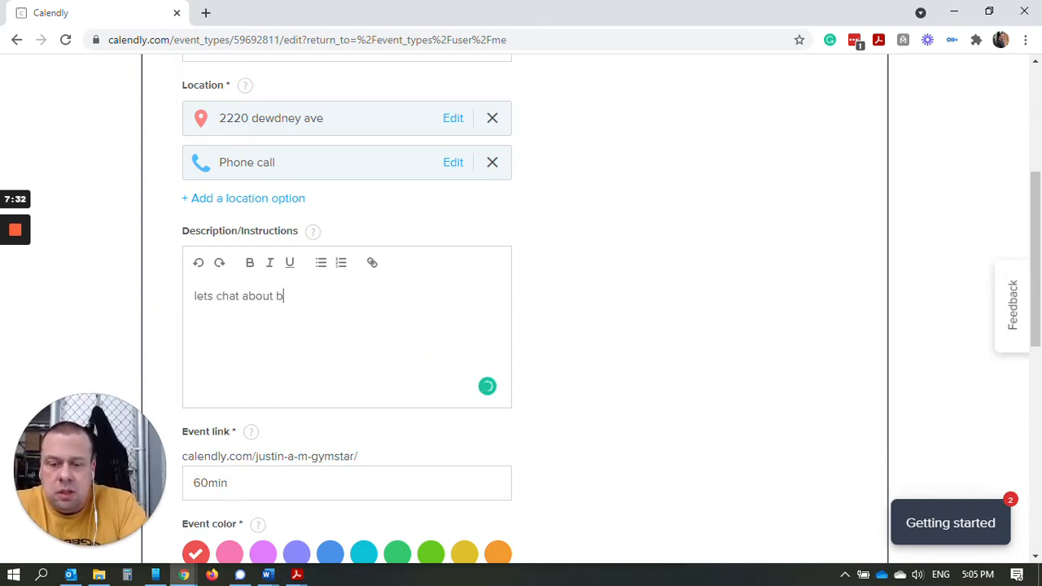
type("usin")
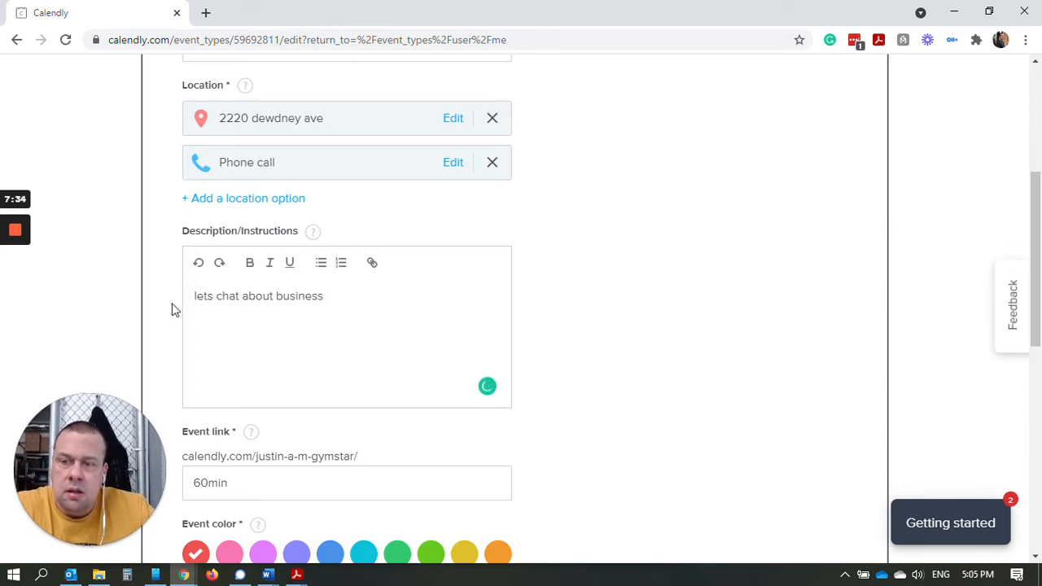
type("ess")
scroll(457, 276, "down", 3)
scroll(574, 246, "up", 1)
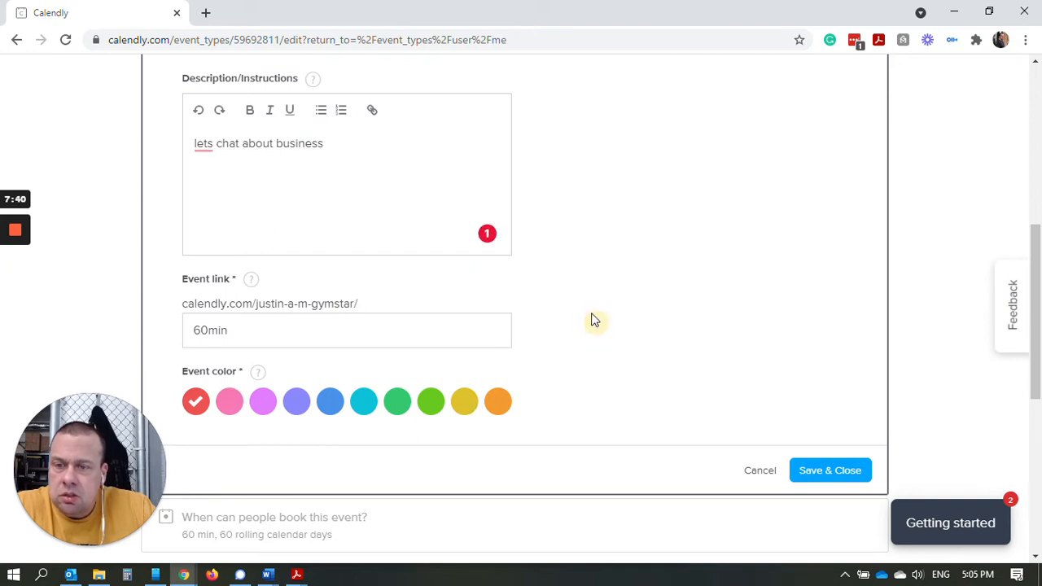
scroll(586, 319, "up", 4)
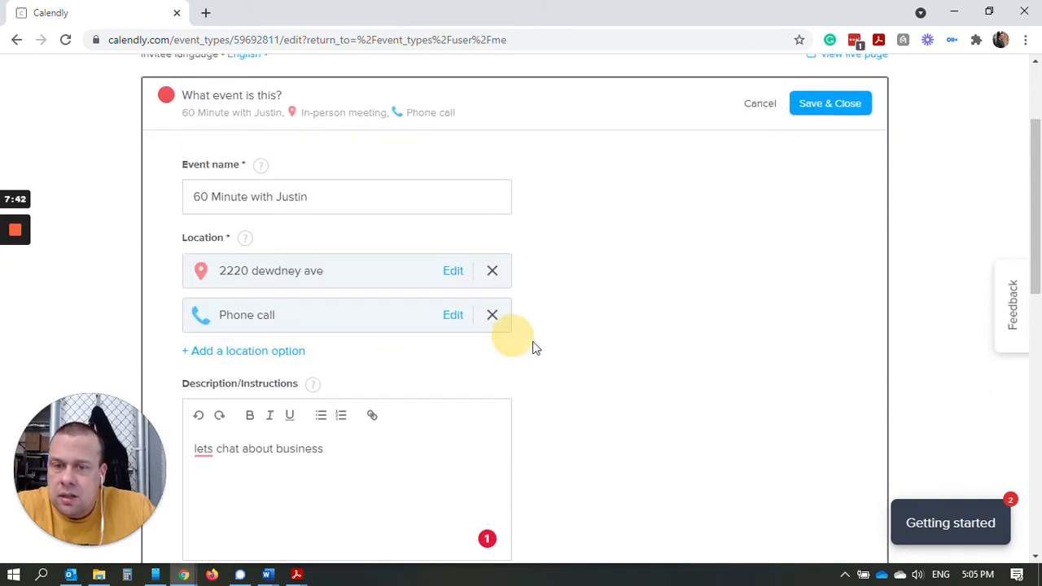
scroll(565, 346, "down", 3)
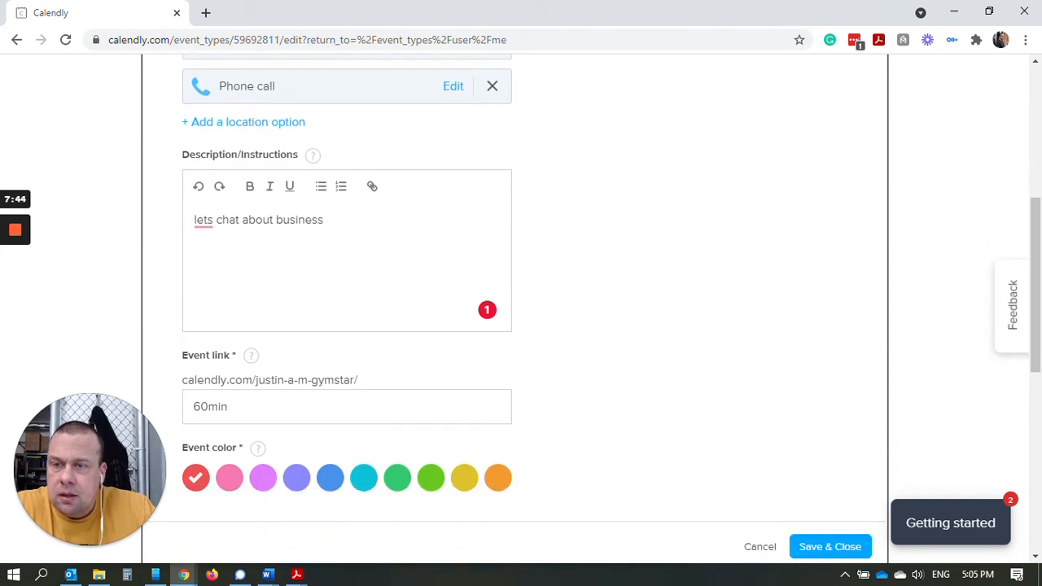
scroll(329, 307, "down", 6)
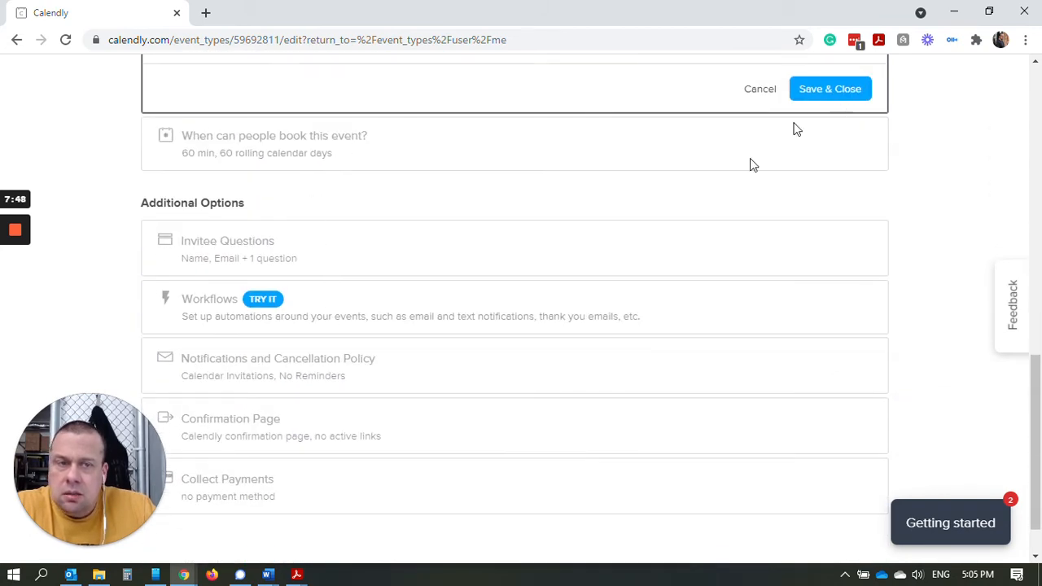
scroll(751, 162, "up", 4)
Save the event details, then change the booking date range from 60 to 14 calendar days.
left_click(846, 407)
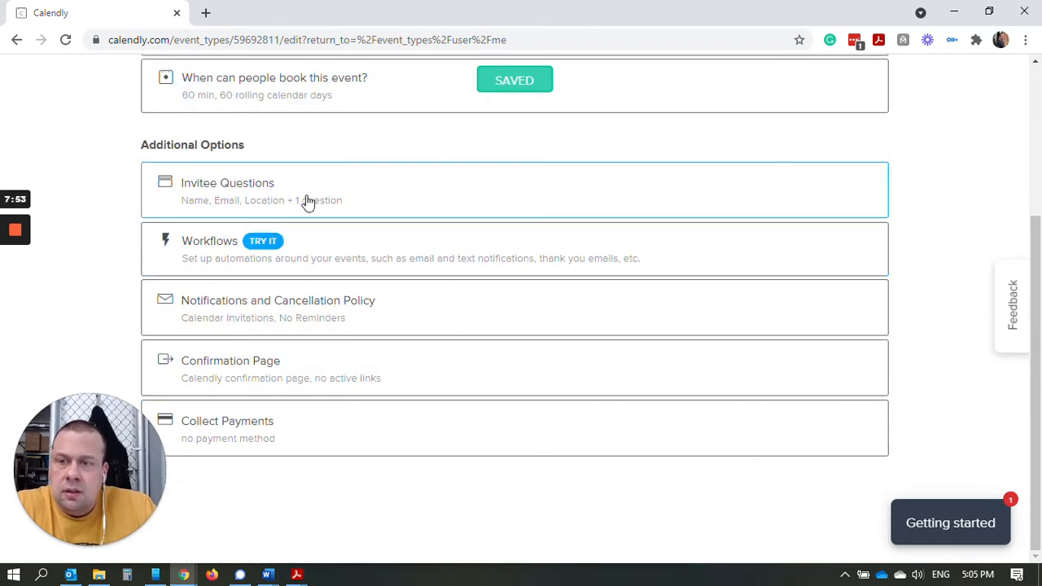
scroll(310, 207, "up", 3)
left_click(313, 312)
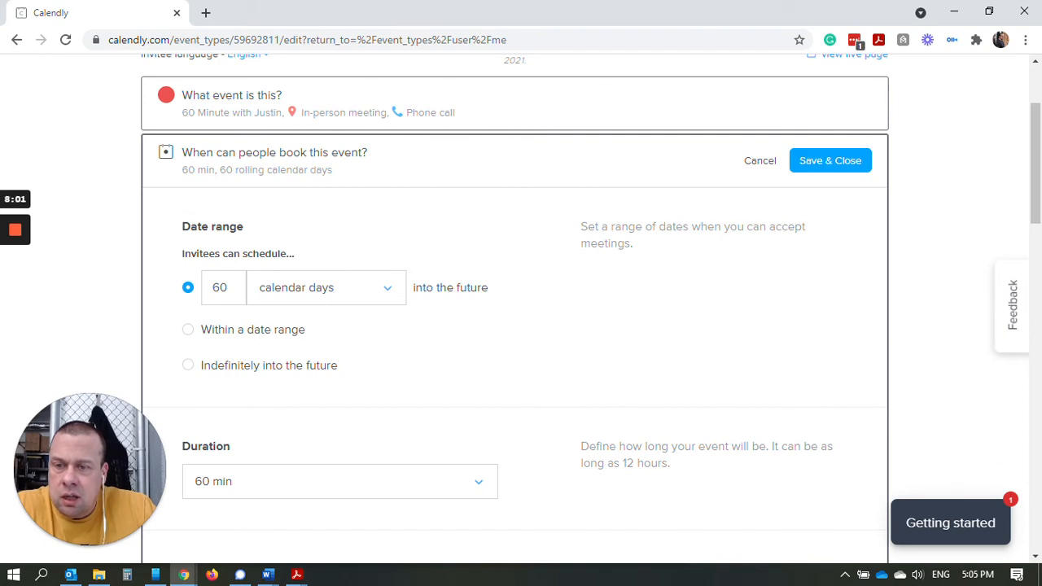
double_click(220, 288)
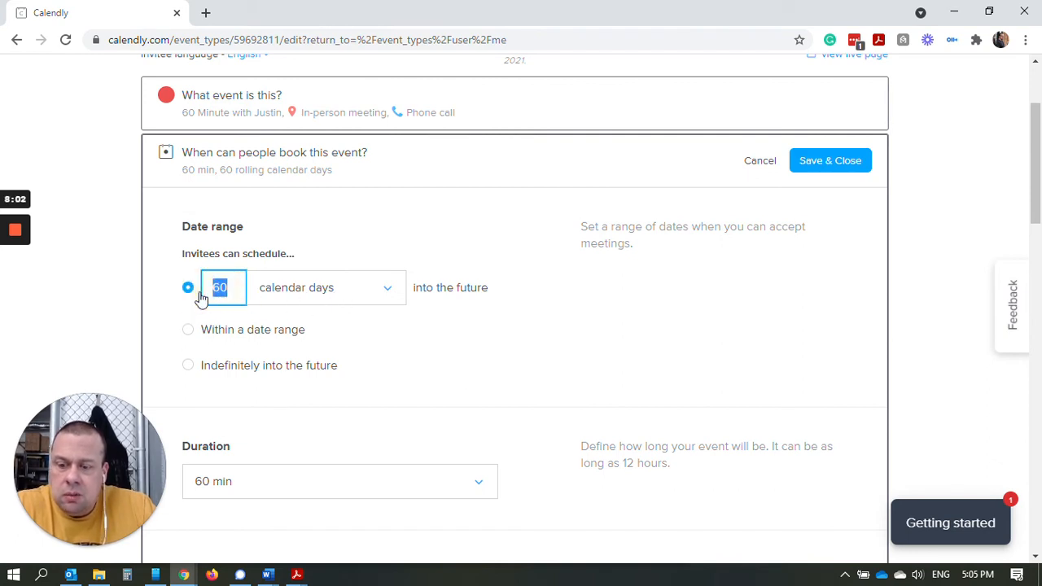
type("14")
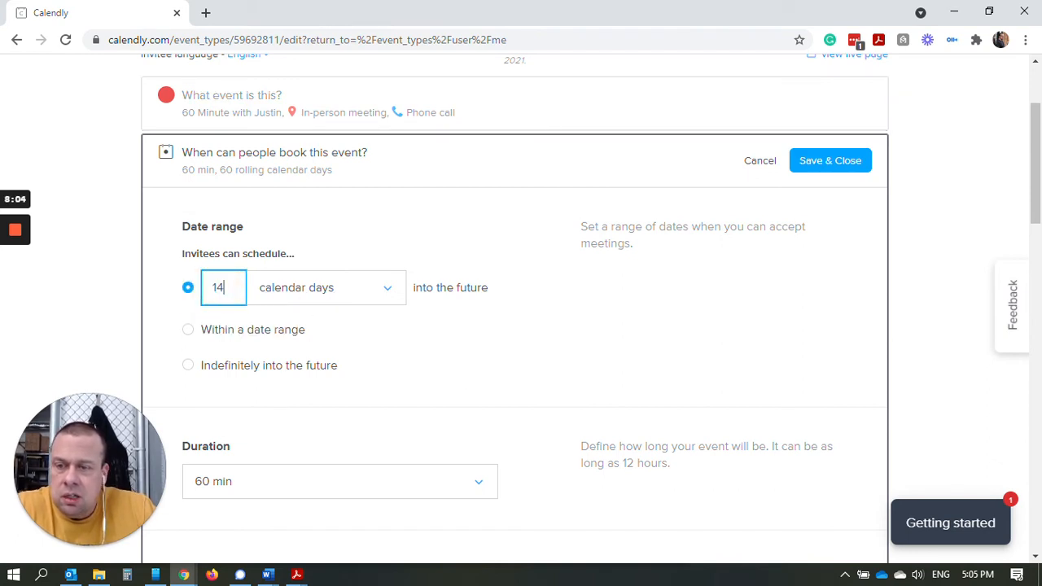
left_click(534, 353)
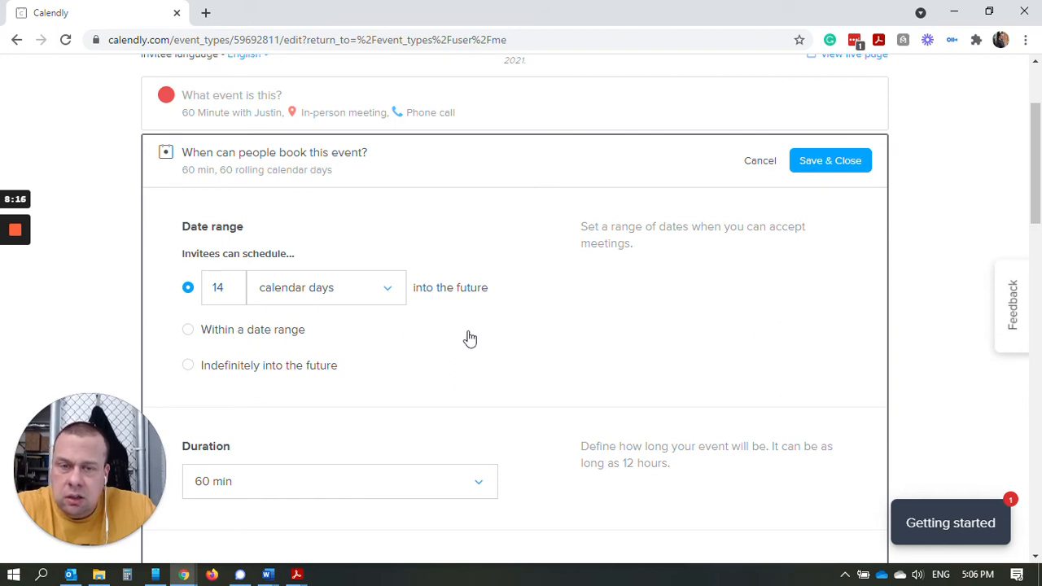
scroll(469, 349, "down", 4)
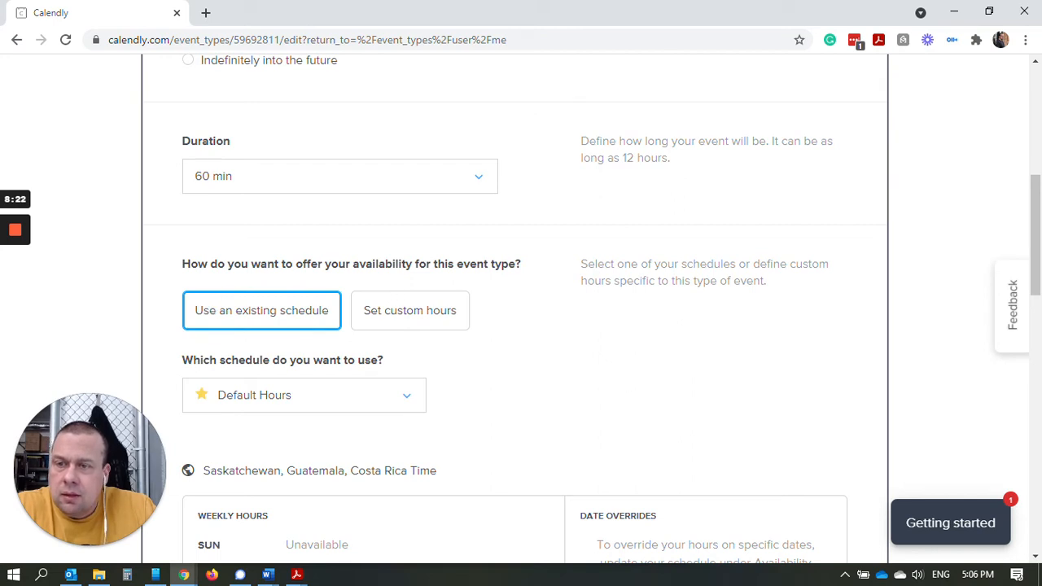
scroll(286, 256, "up", 2)
scroll(286, 255, "down", 1)
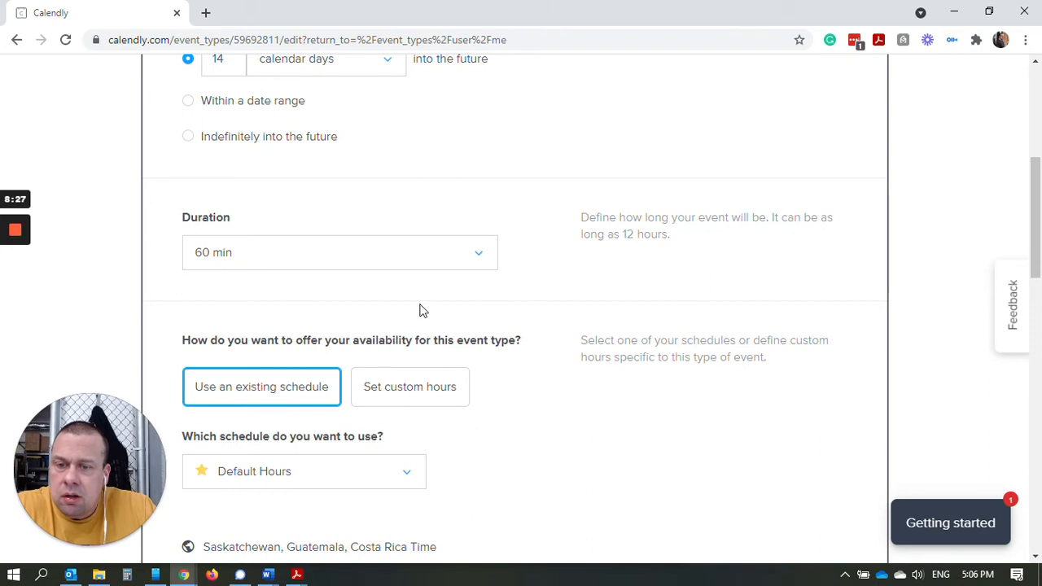
scroll(436, 344, "down", 2)
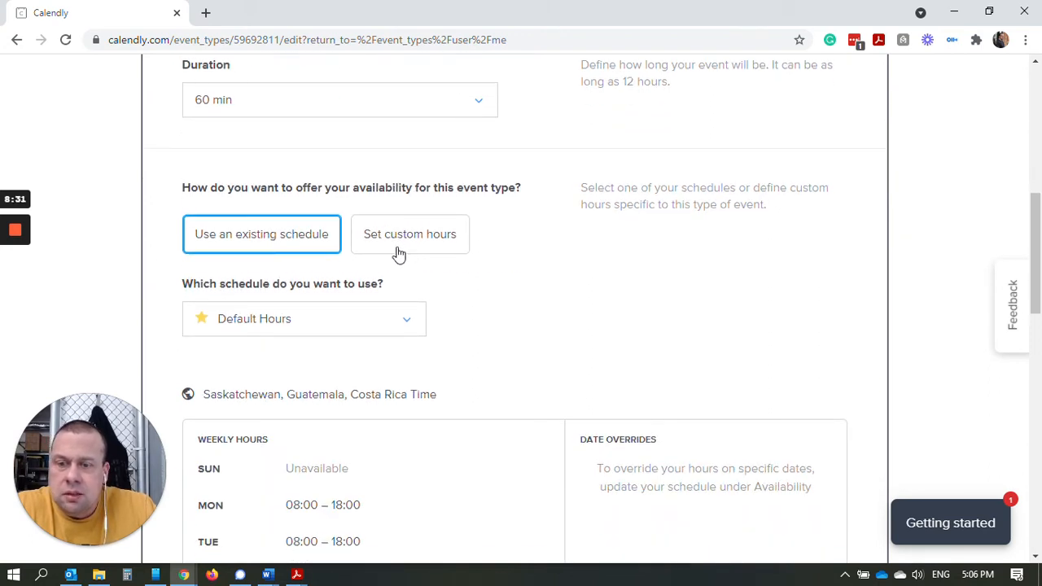
scroll(400, 279, "down", 3)
scroll(399, 281, "up", 2)
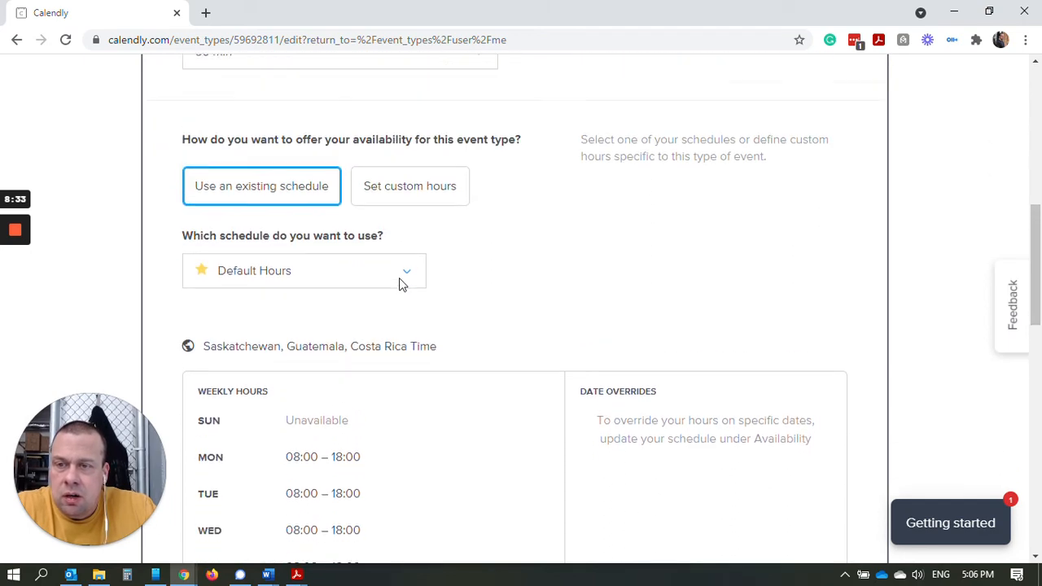
scroll(400, 283, "up", 1)
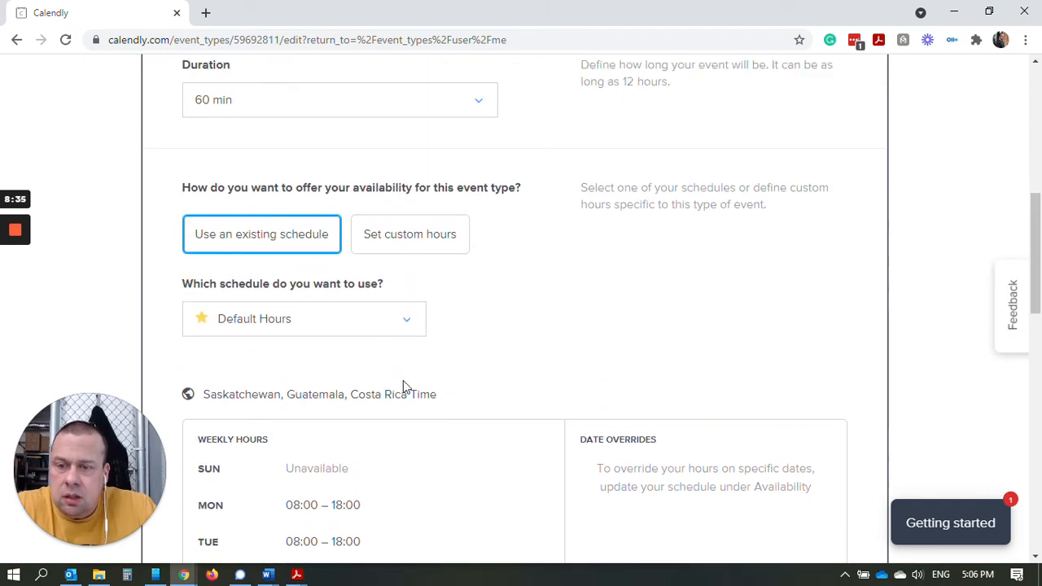
scroll(403, 387, "down", 2)
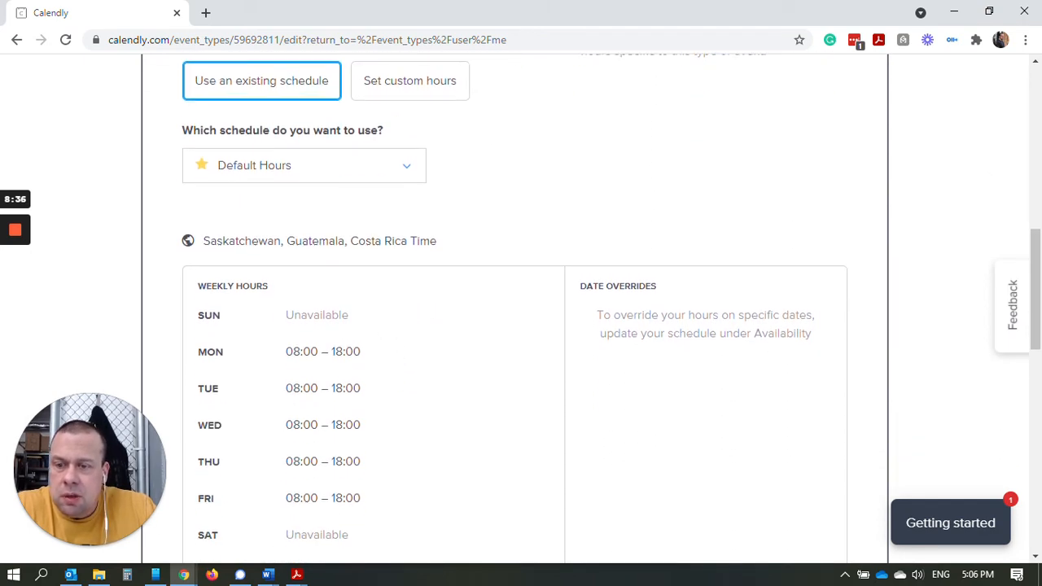
scroll(316, 321, "down", 4)
scroll(399, 324, "up", 3)
scroll(400, 323, "up", 4)
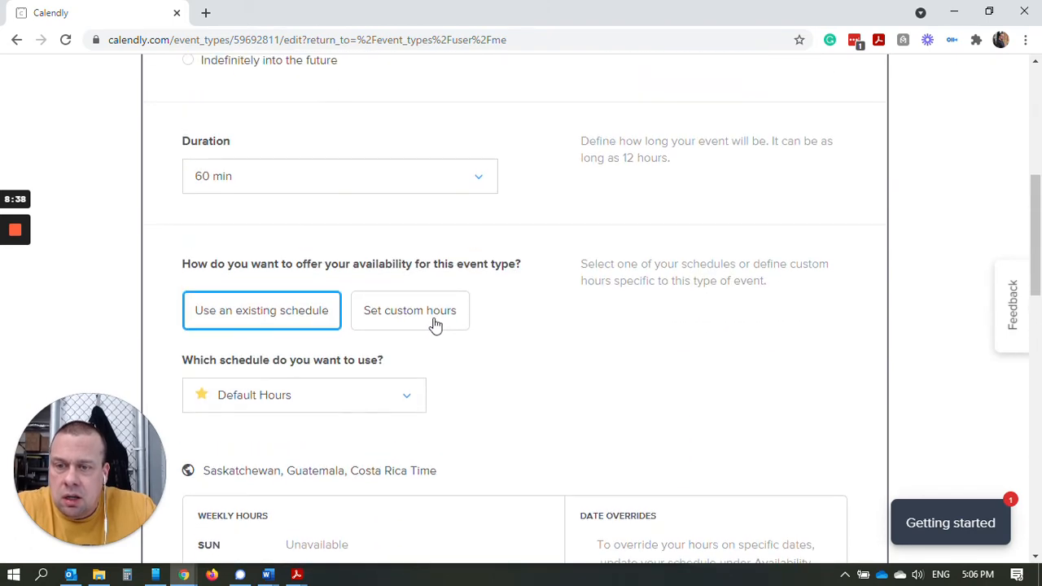
scroll(435, 324, "down", 1)
Switch to custom hours and set Wednesday's start time to 10:00.
left_click(445, 238)
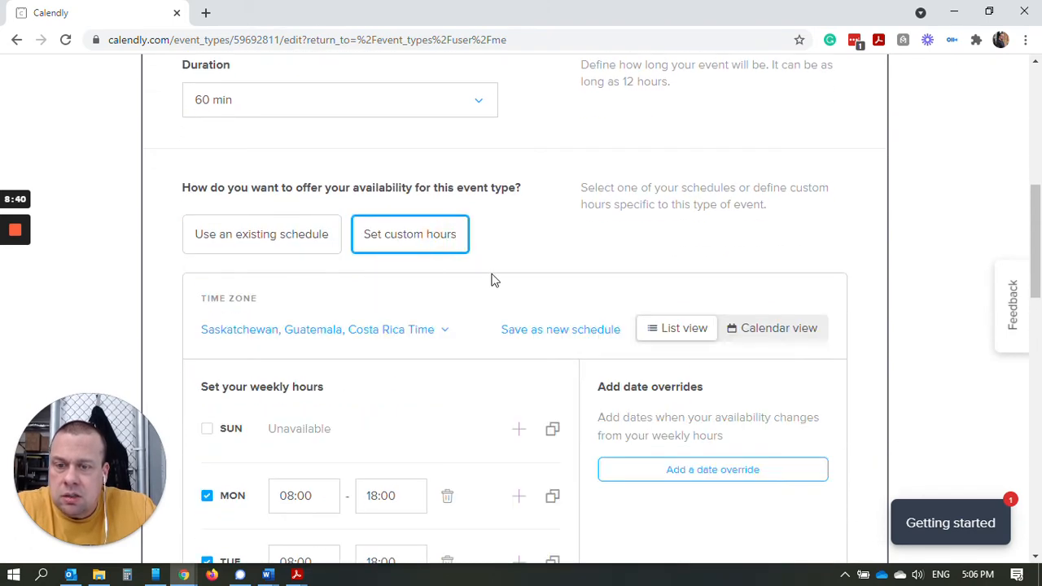
scroll(491, 285, "down", 4)
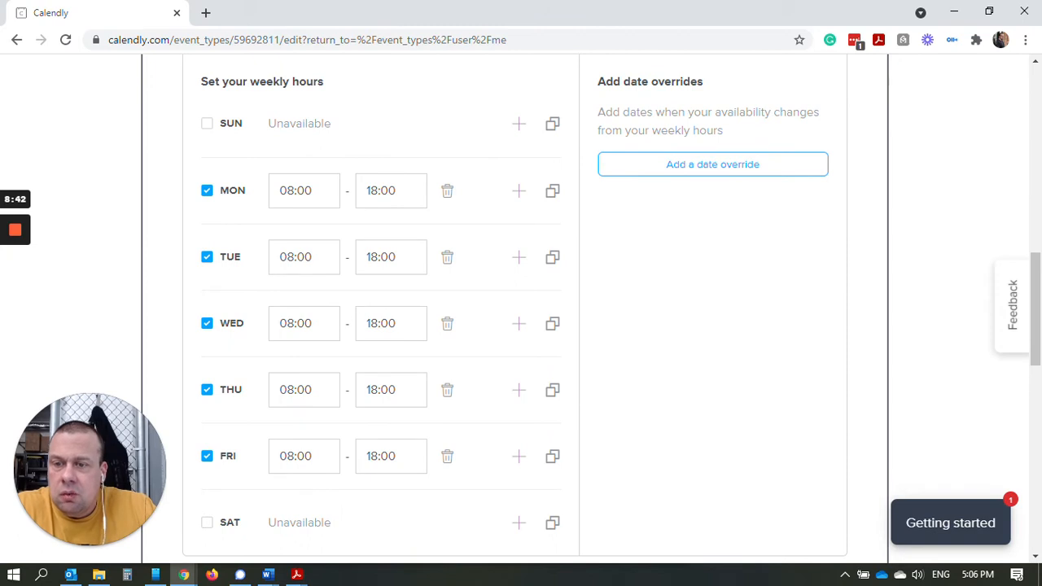
left_click(295, 322)
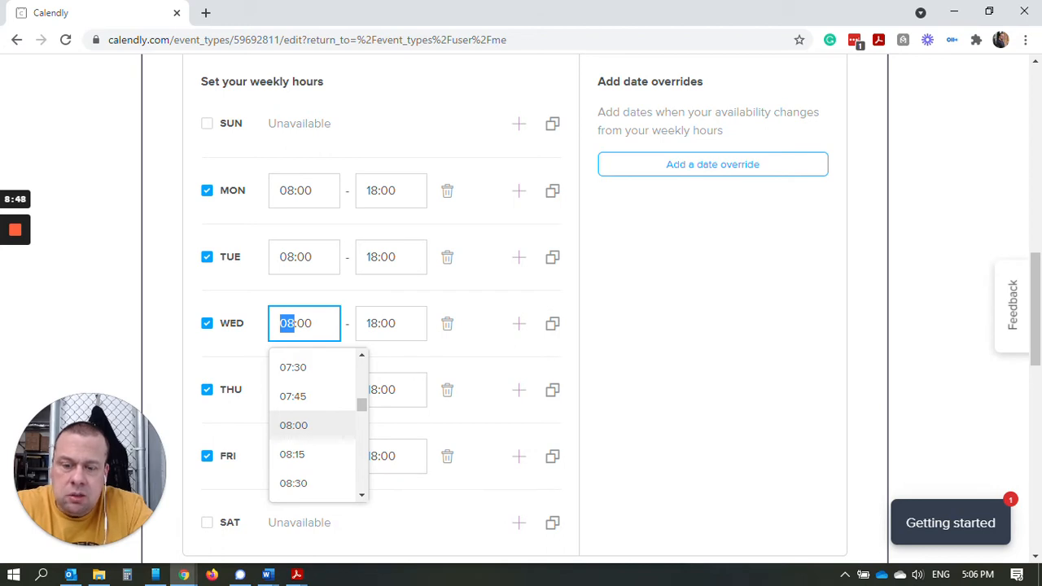
type("10")
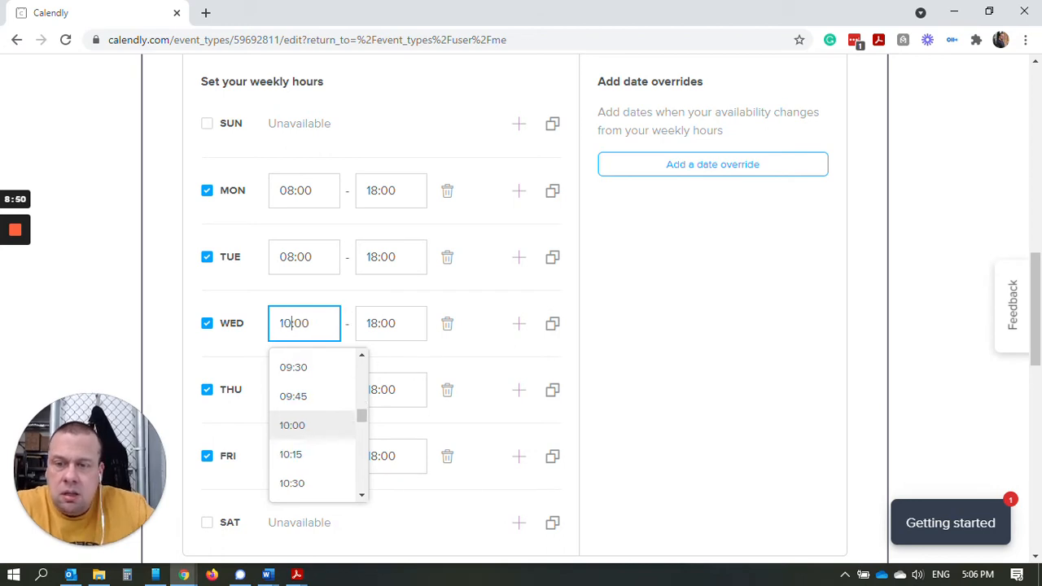
left_click(637, 361)
Make Saturday available, starting at 10:00.
scroll(530, 354, "down", 4)
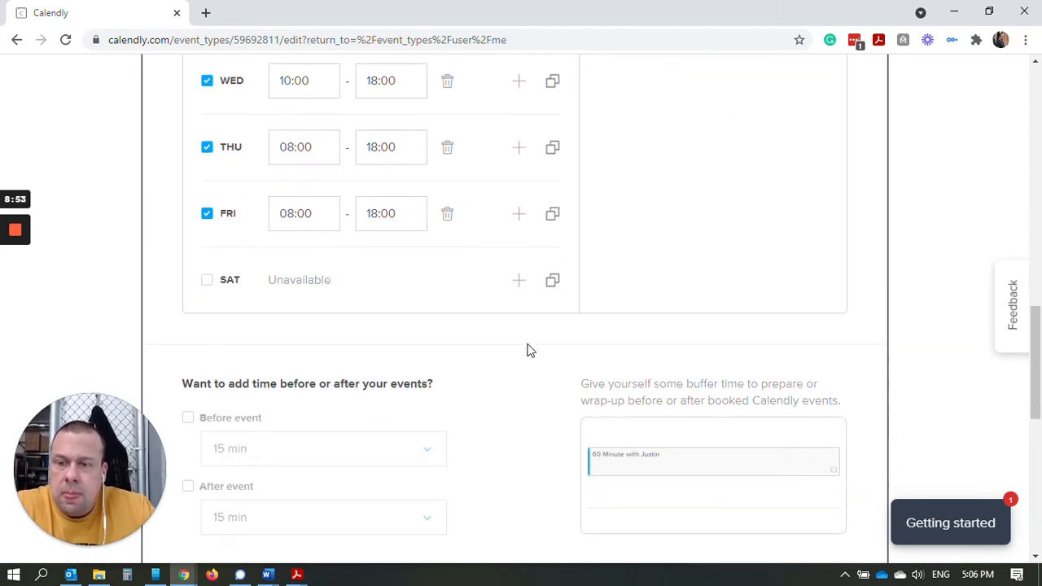
scroll(461, 334, "up", 3)
scroll(457, 318, "down", 1)
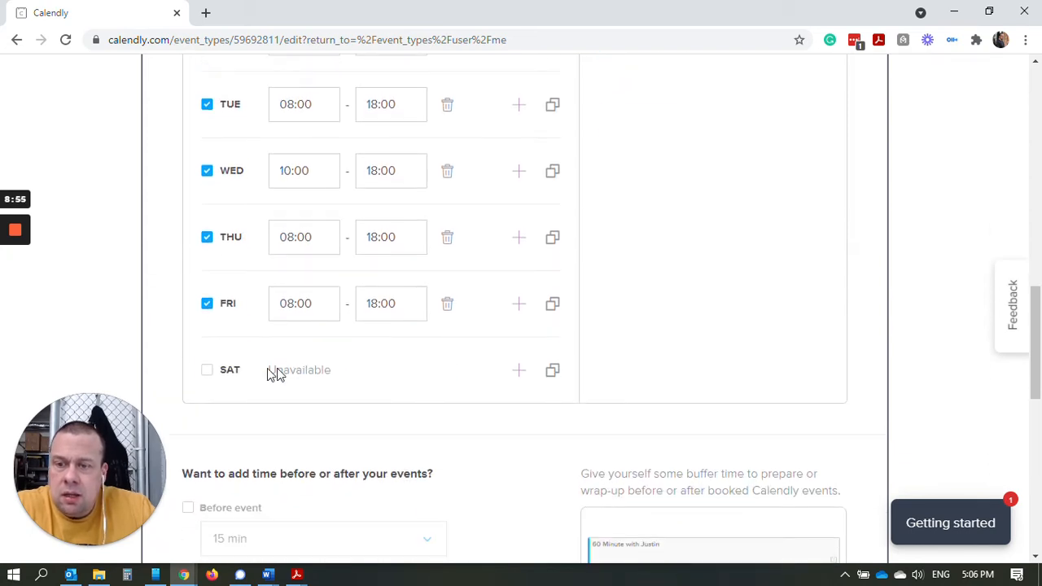
left_click(206, 370)
left_click(289, 369)
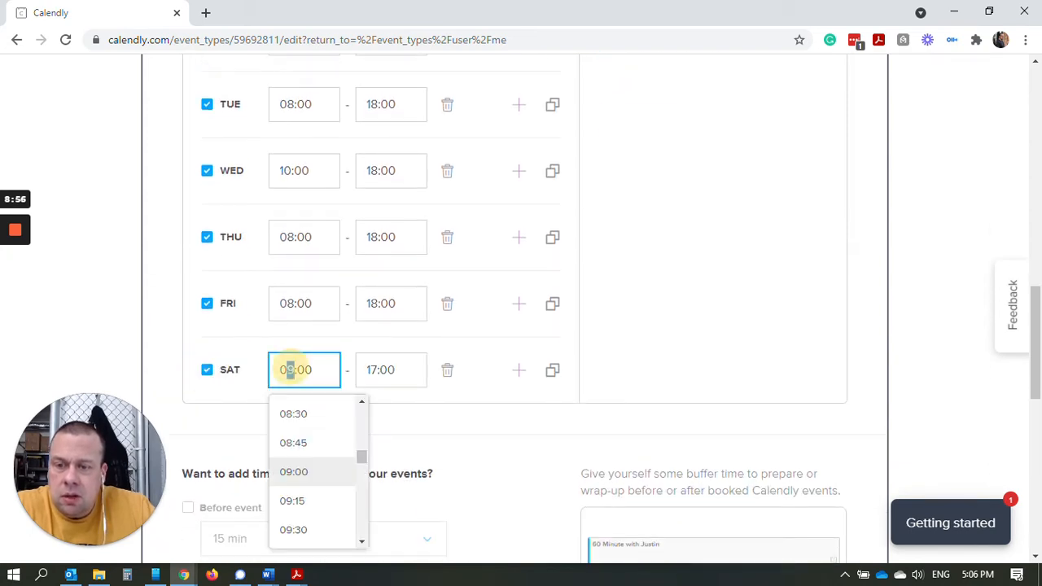
left_click_drag(288, 367, 251, 380)
type("1")
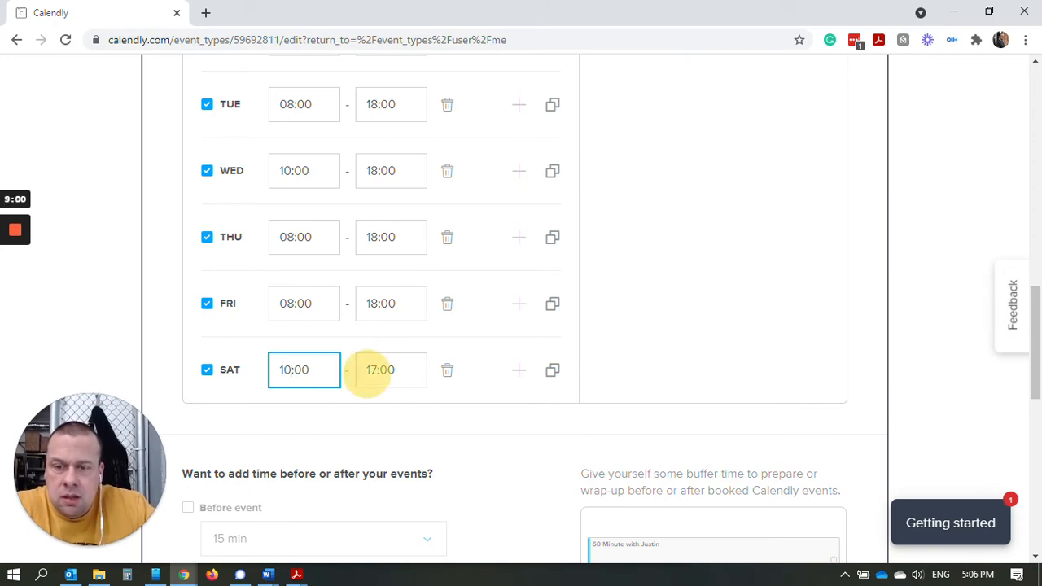
Set Saturday's end time to 16:00.
double_click(371, 371)
type("04")
left_click(704, 342)
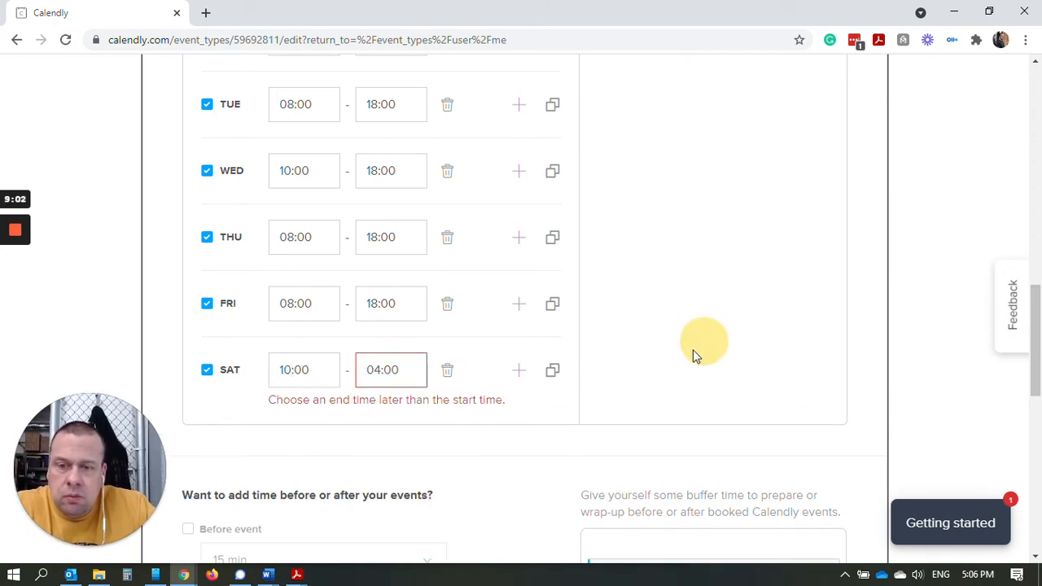
left_click(379, 369)
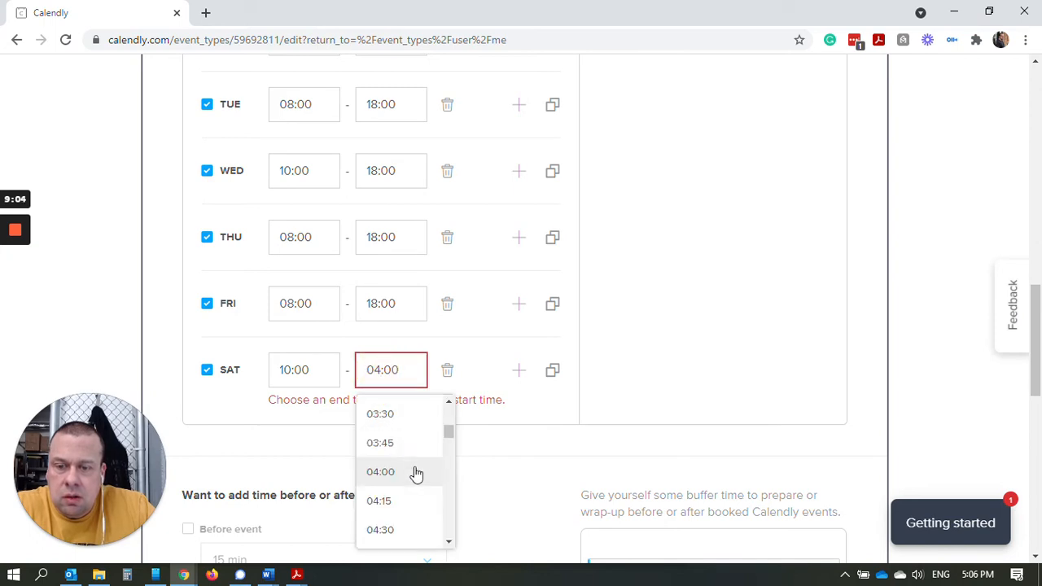
scroll(415, 470, "down", 10)
scroll(417, 468, "down", 6)
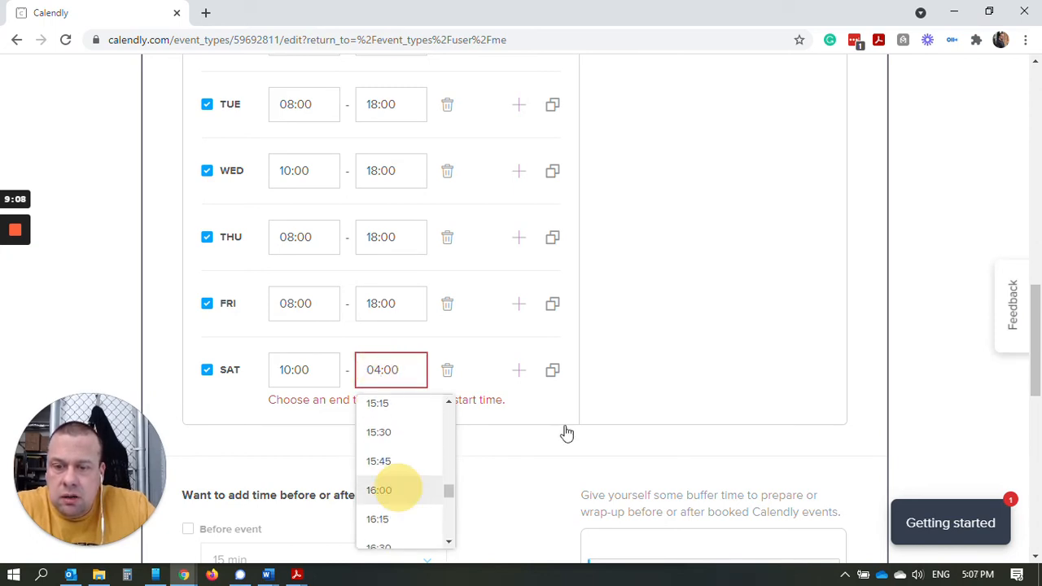
left_click(388, 489)
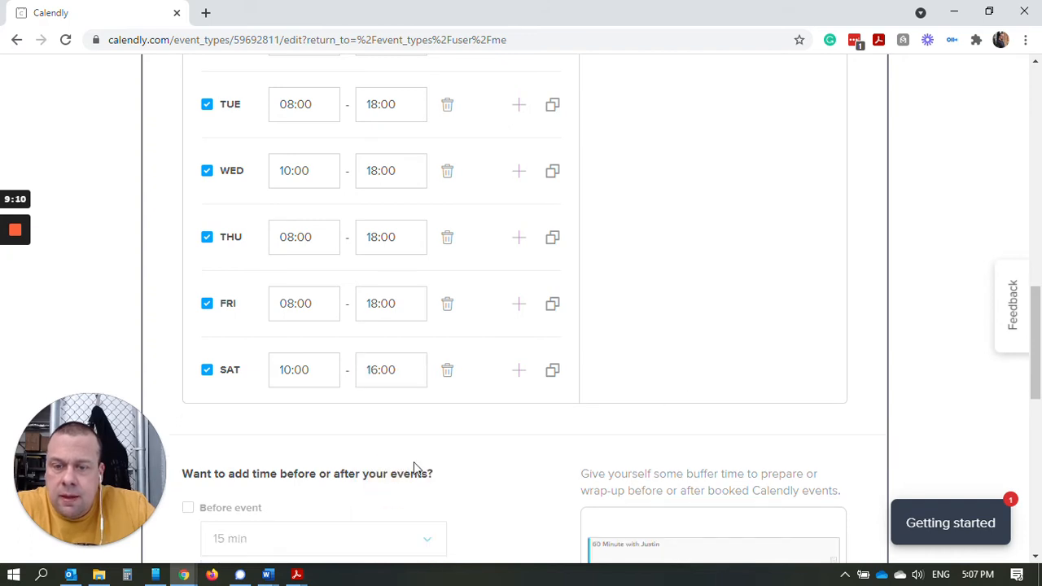
scroll(413, 468, "down", 4)
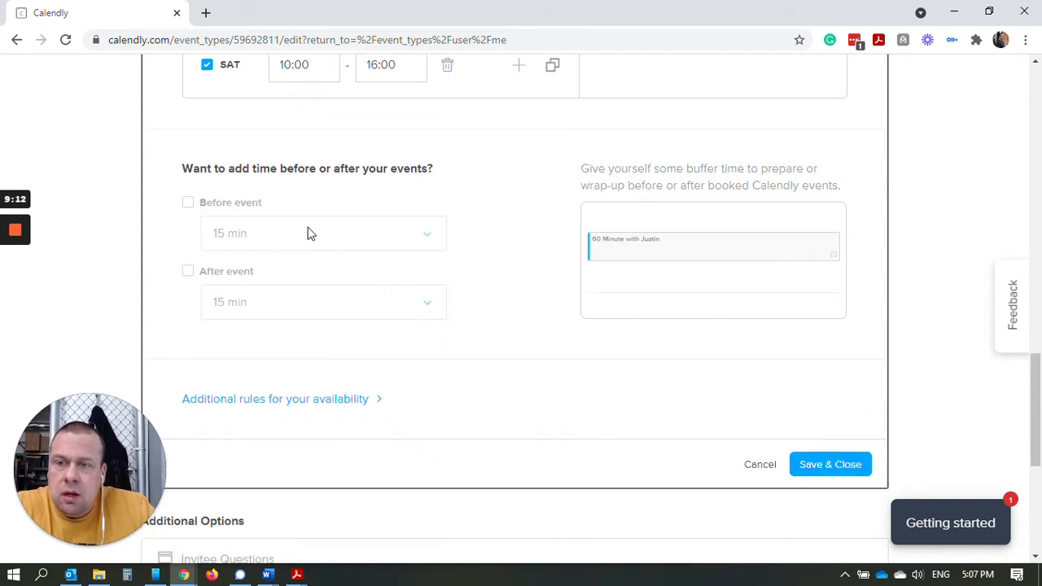
Turn on 15-minute buffers both before and after the event.
scroll(360, 263, "up", 7)
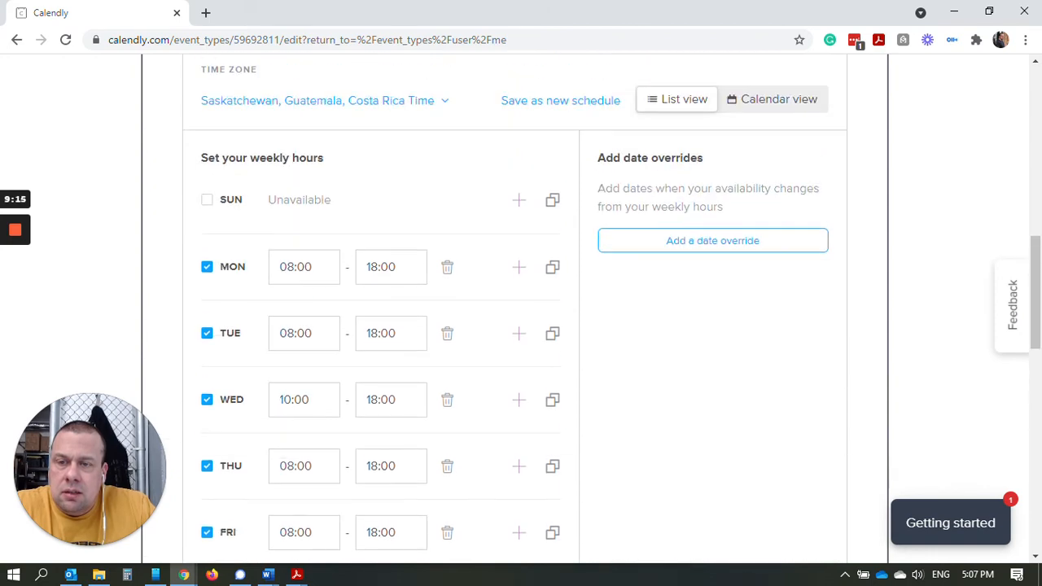
scroll(366, 260, "down", 7)
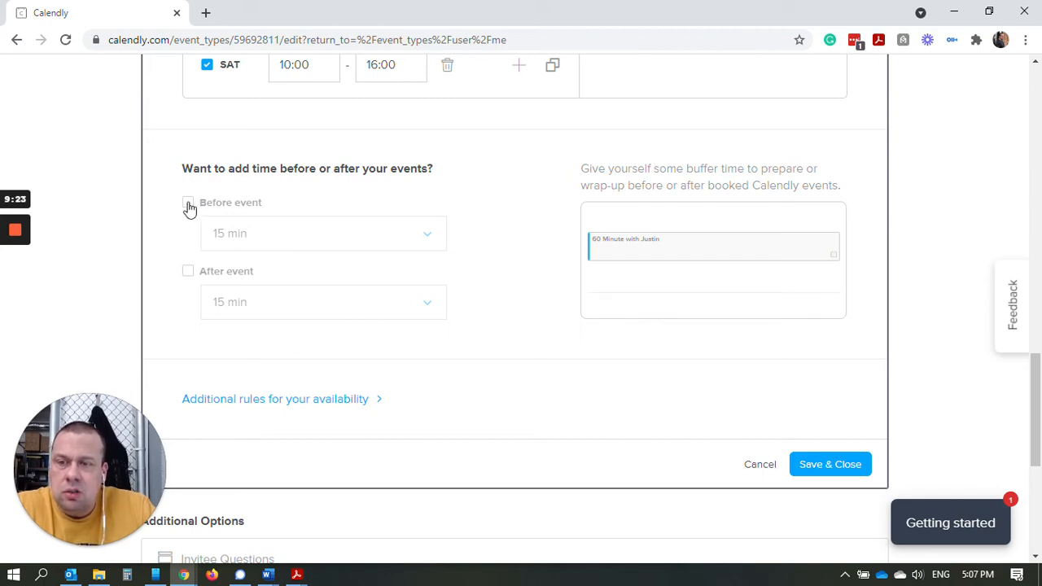
left_click(189, 205)
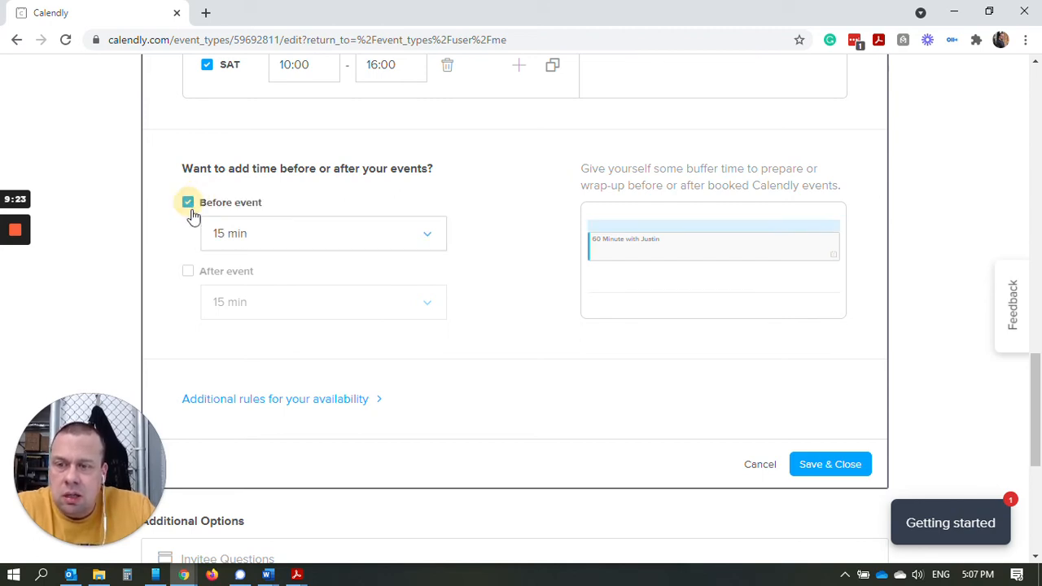
left_click(190, 274)
left_click(113, 301)
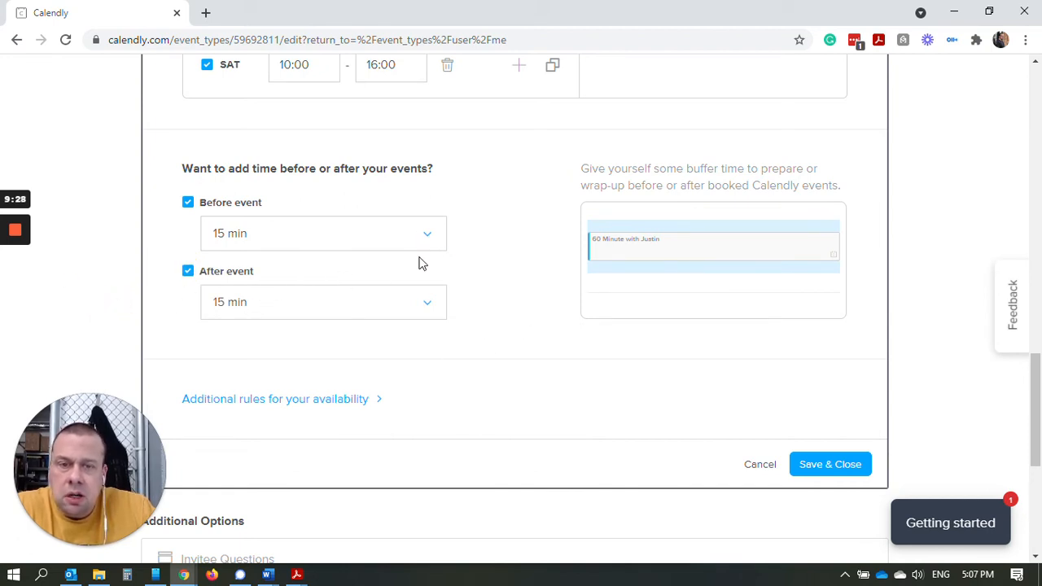
scroll(326, 274, "down", 3)
scroll(275, 249, "up", 3)
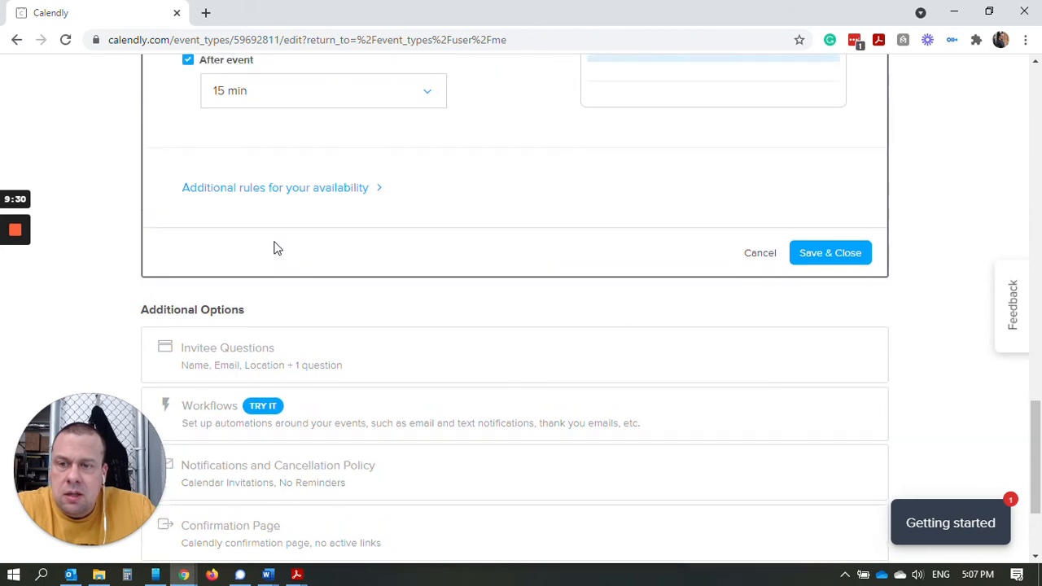
scroll(329, 251, "down", 2)
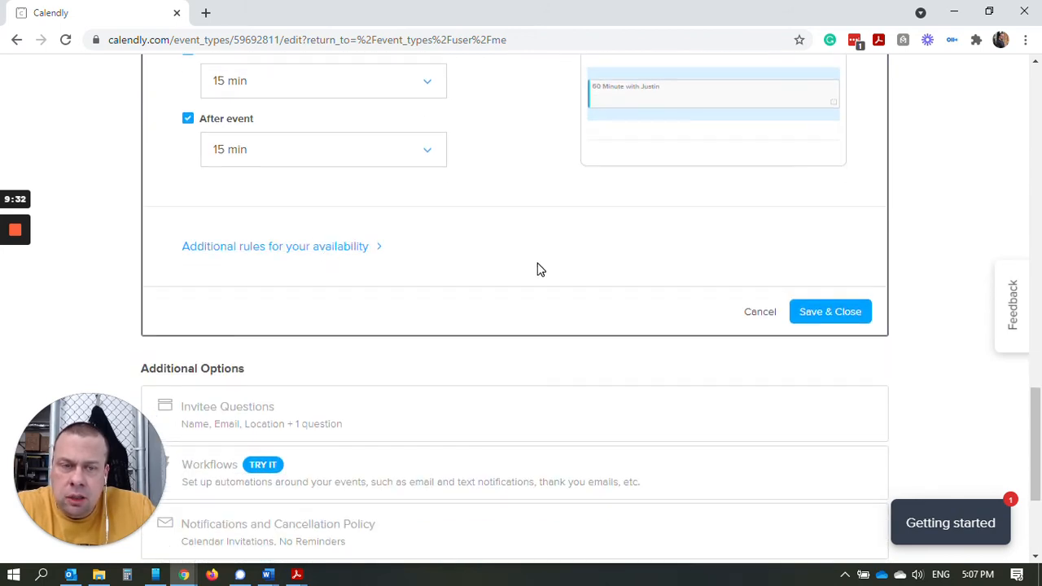
Under Additional rules, set start time increments to 15 min.
left_click(318, 253)
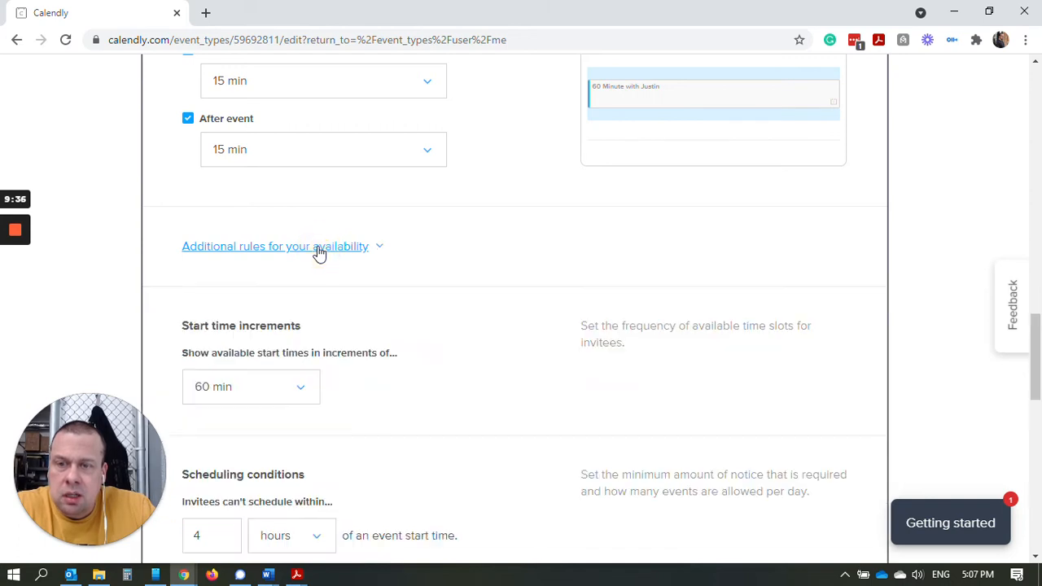
scroll(442, 265, "down", 3)
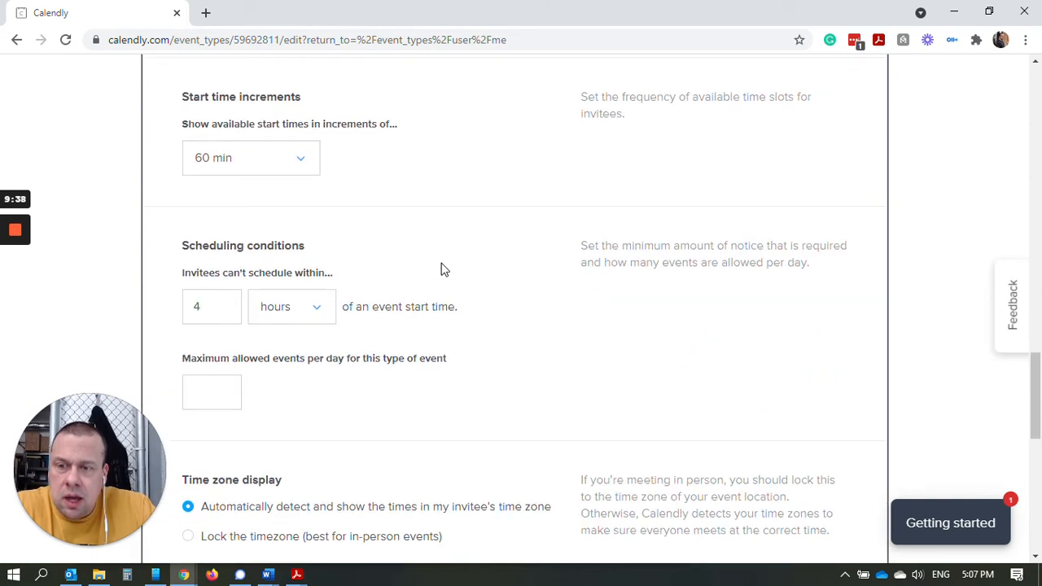
left_click(300, 168)
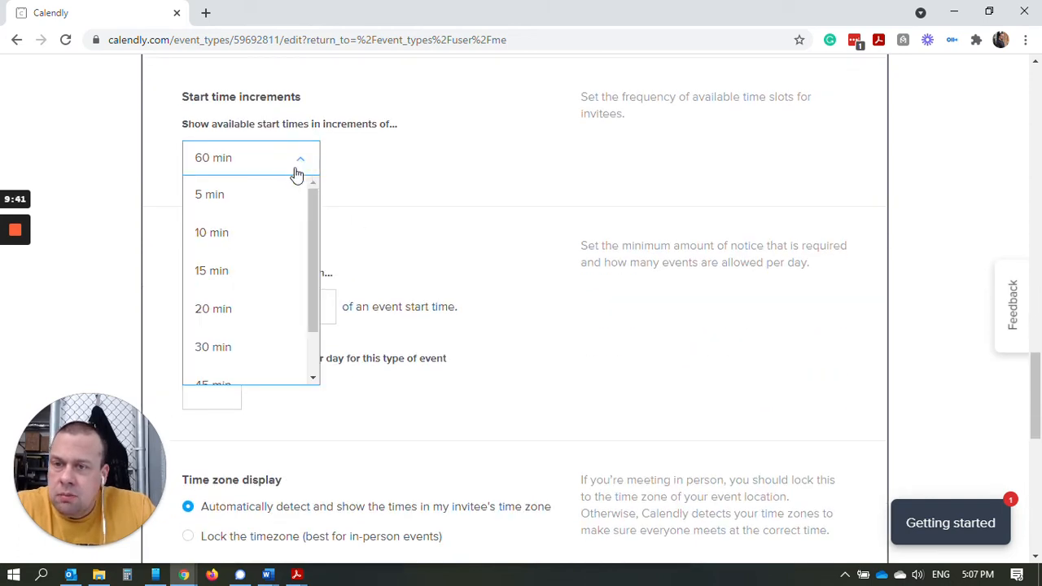
left_click(347, 157)
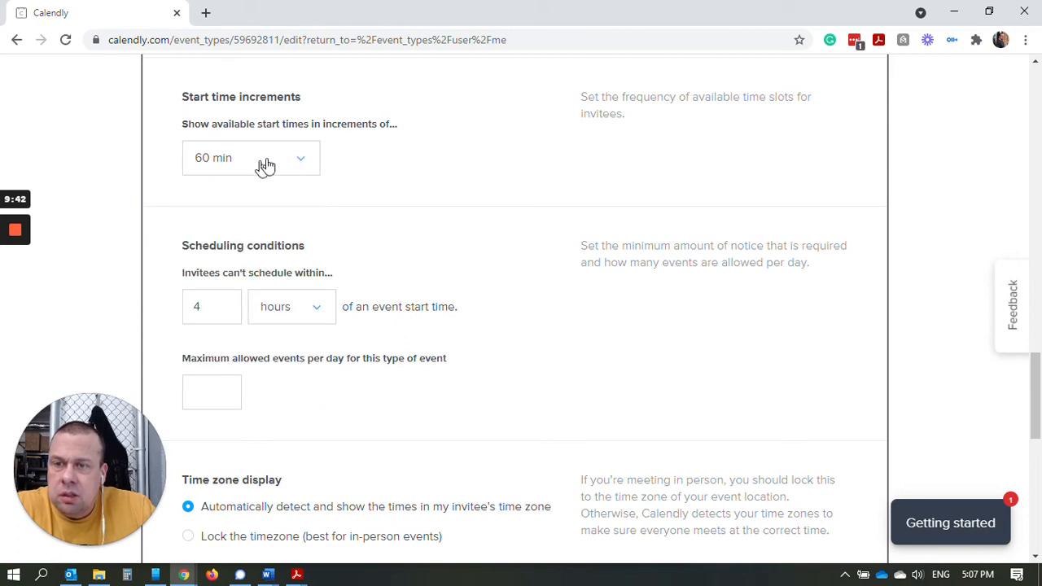
left_click(303, 165)
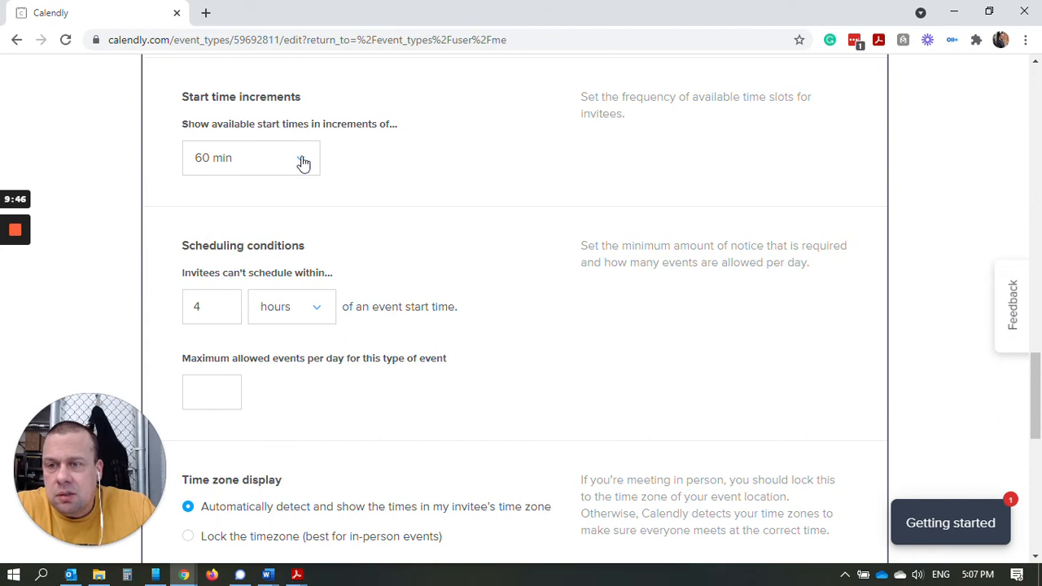
left_click(301, 162)
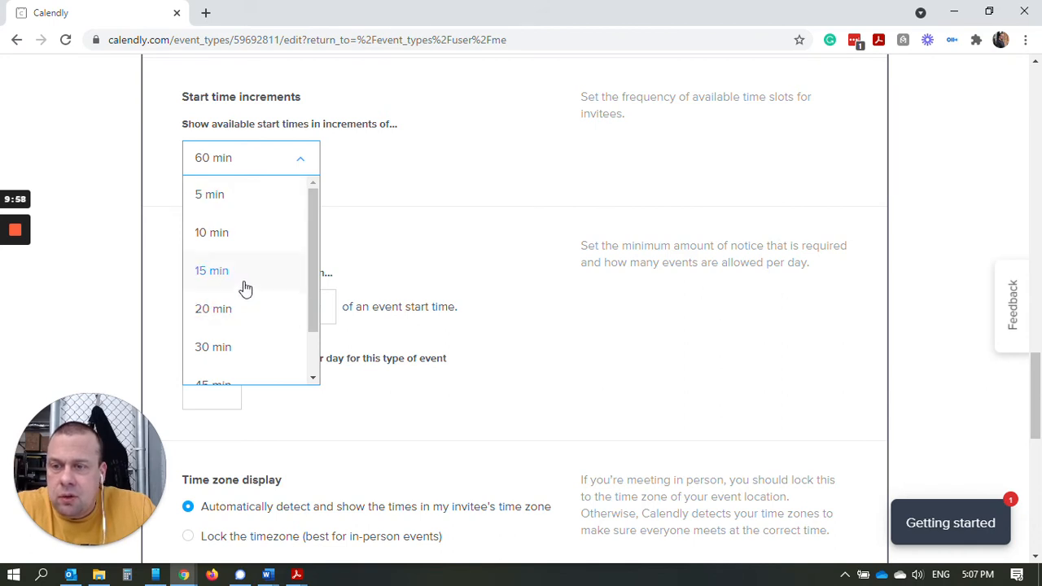
left_click(211, 271)
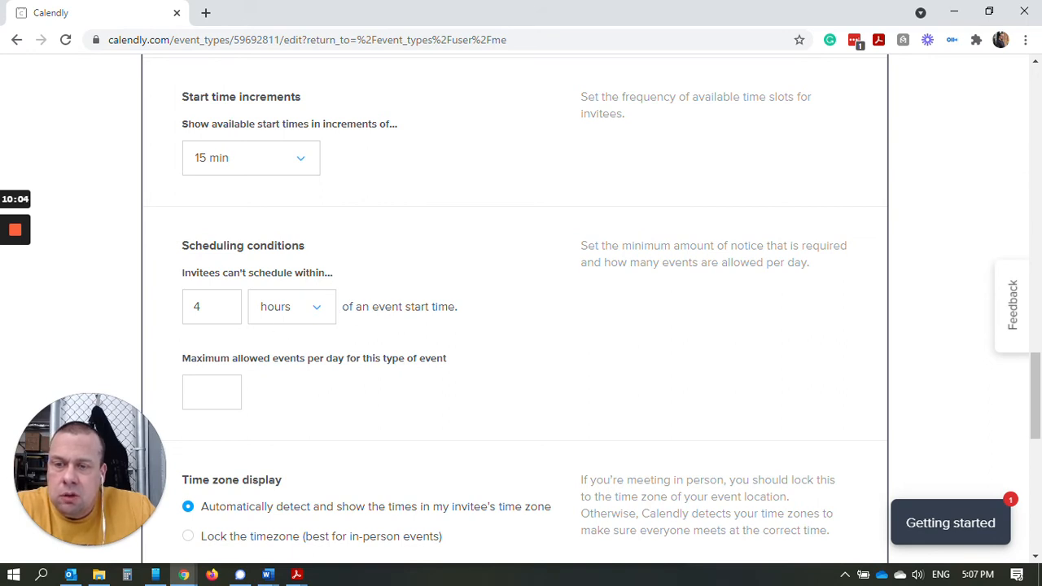
Change the minimum booking notice from 4 to 12 hours.
left_click(200, 307)
double_click(197, 307)
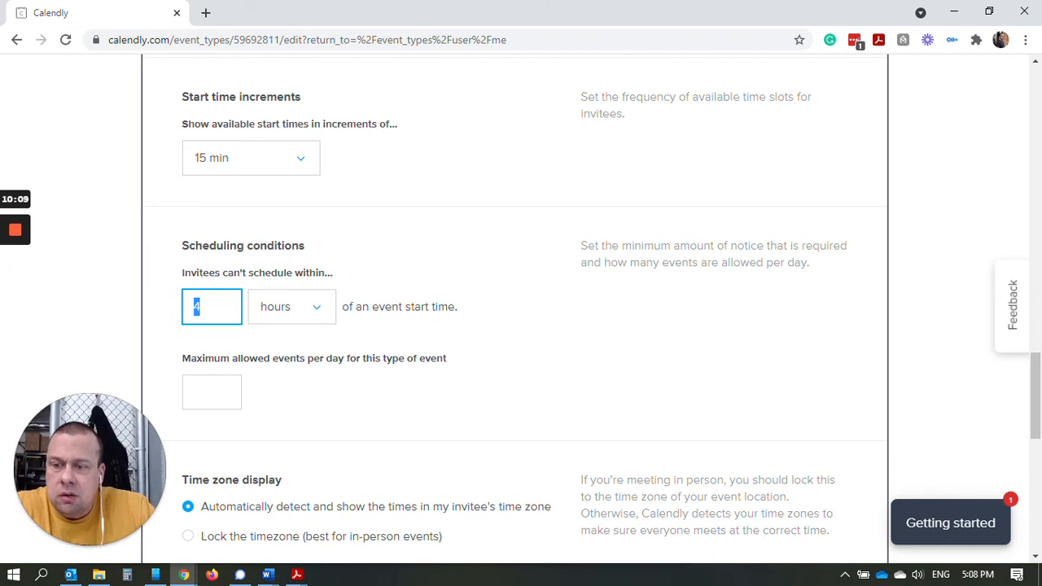
type("12")
left_click(585, 327)
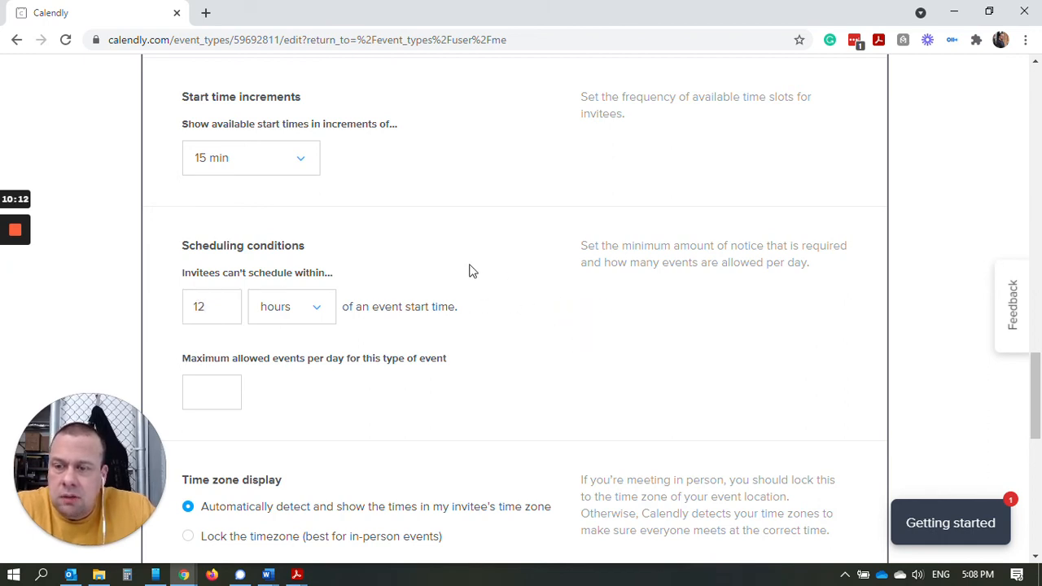
Limit the event to a maximum of 2 bookings per day.
scroll(534, 355, "down", 2)
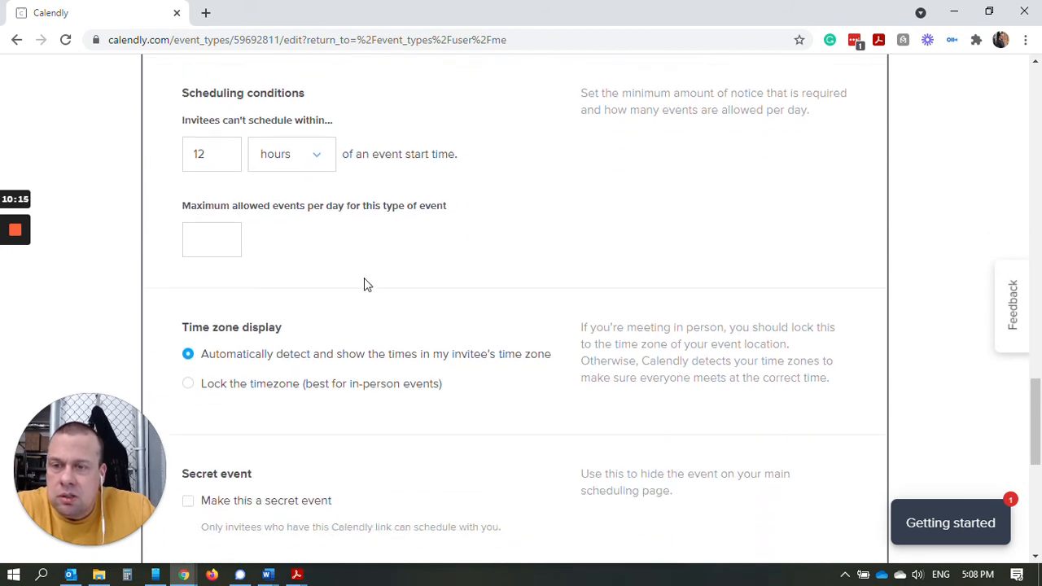
left_click(207, 239)
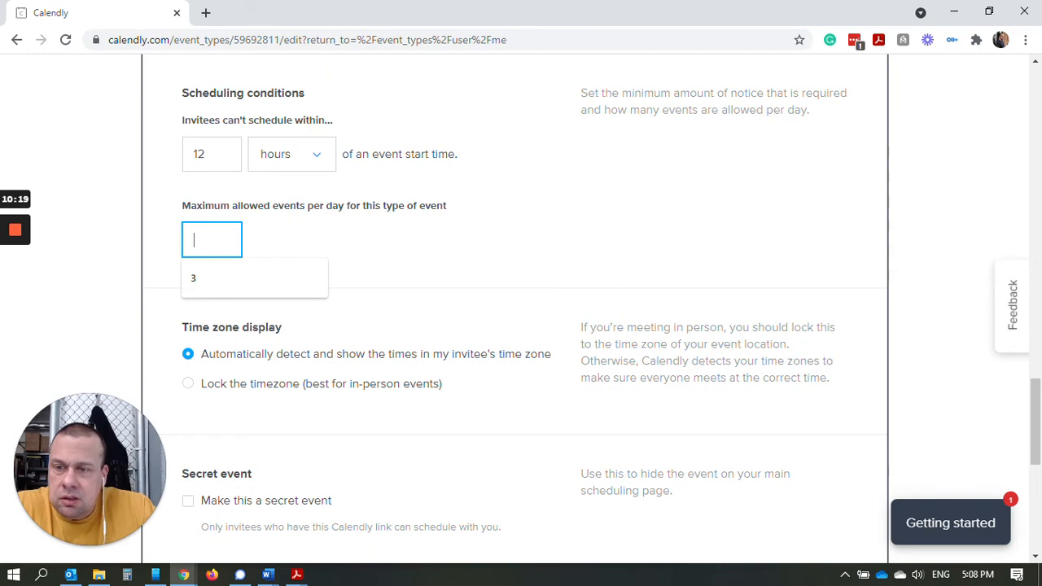
left_click(381, 247)
left_click(212, 237)
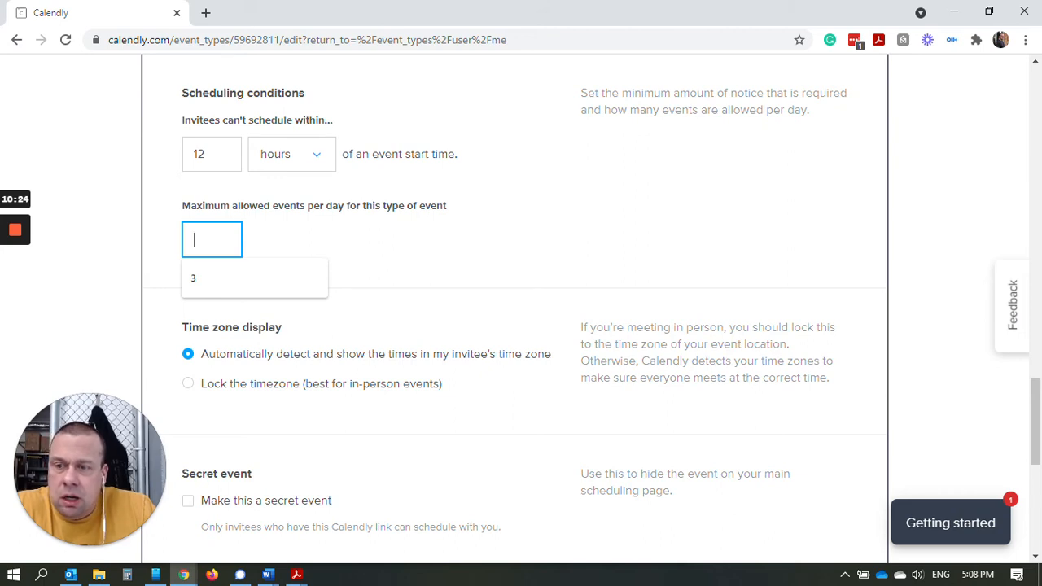
left_click(205, 238)
type("2")
left_click(388, 255)
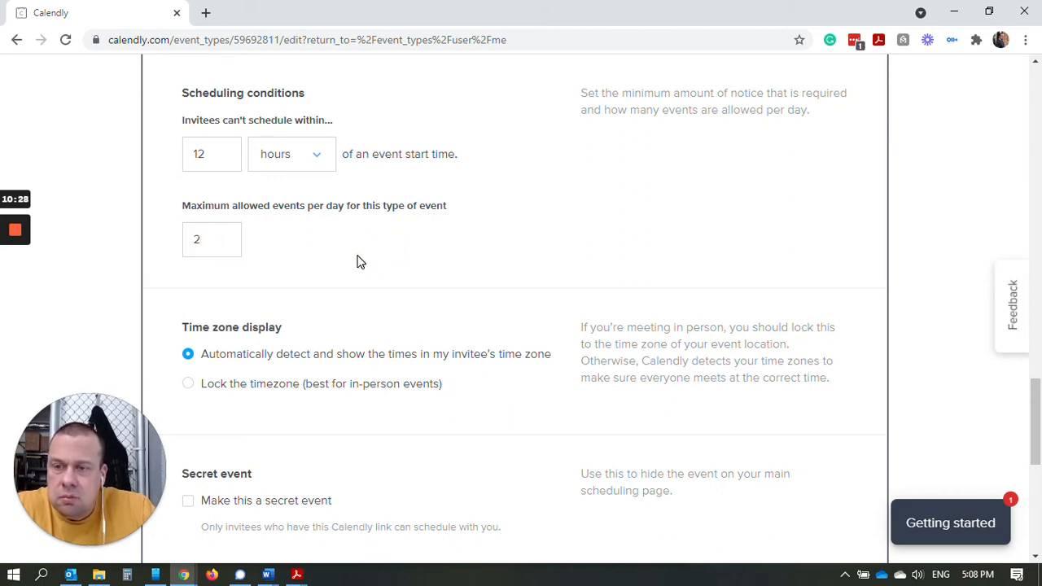
scroll(361, 261, "down", 2)
scroll(335, 247, "up", 1)
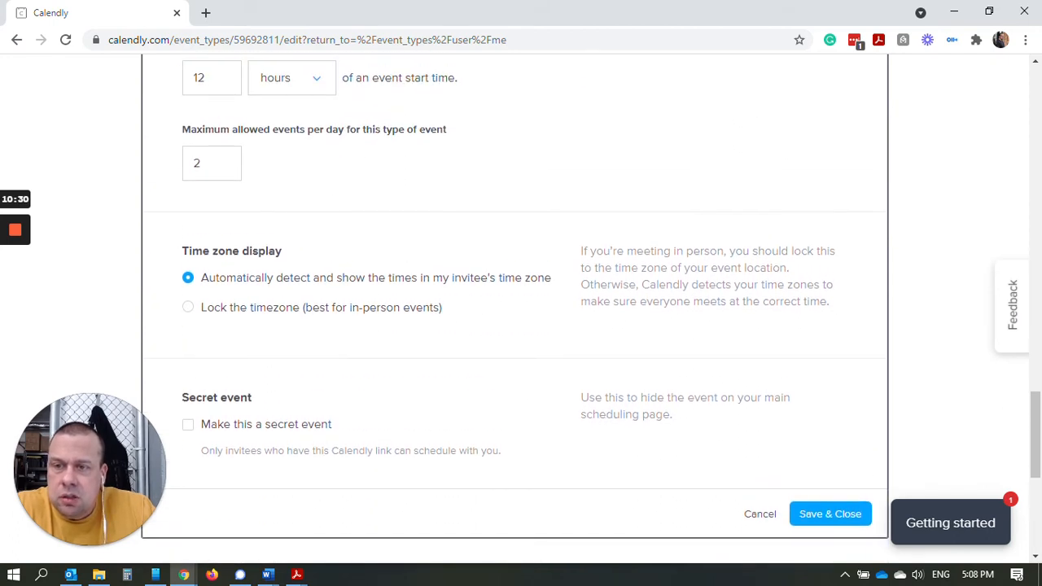
scroll(338, 279, "down", 1)
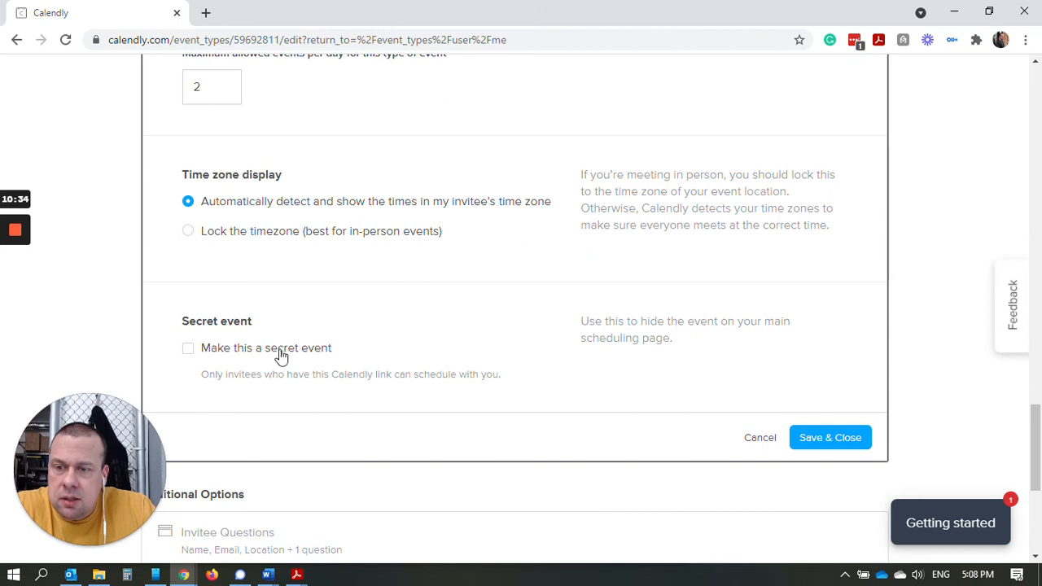
scroll(262, 306, "down", 2)
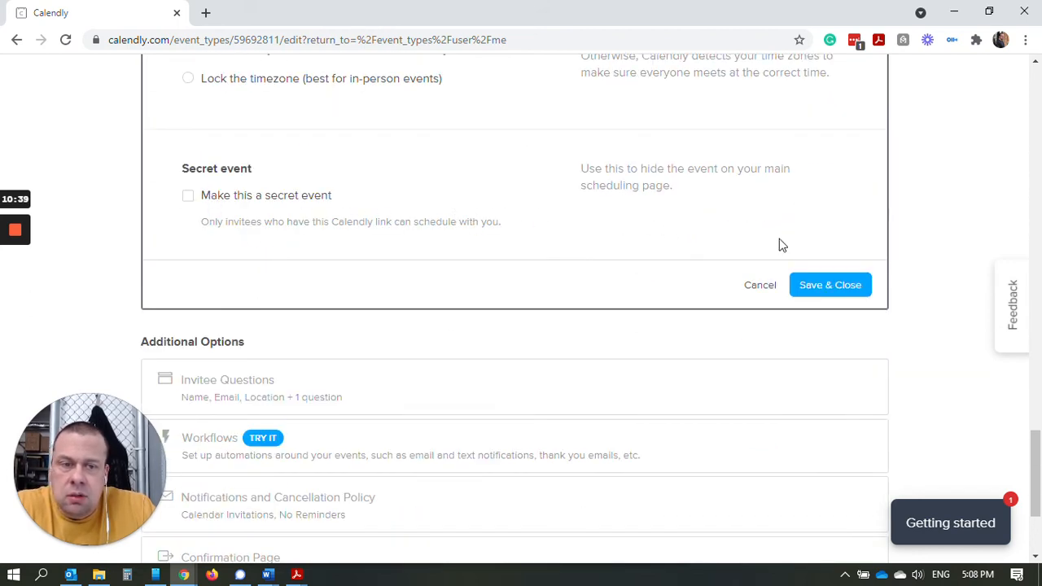
Save the availability rules and open the Invitee Questions section.
left_click(822, 292)
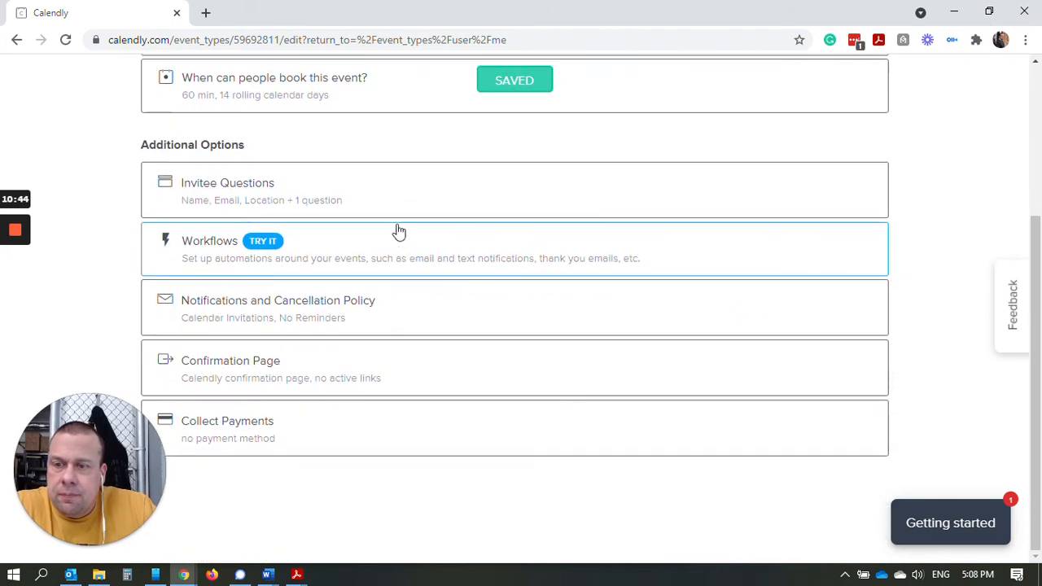
left_click(336, 202)
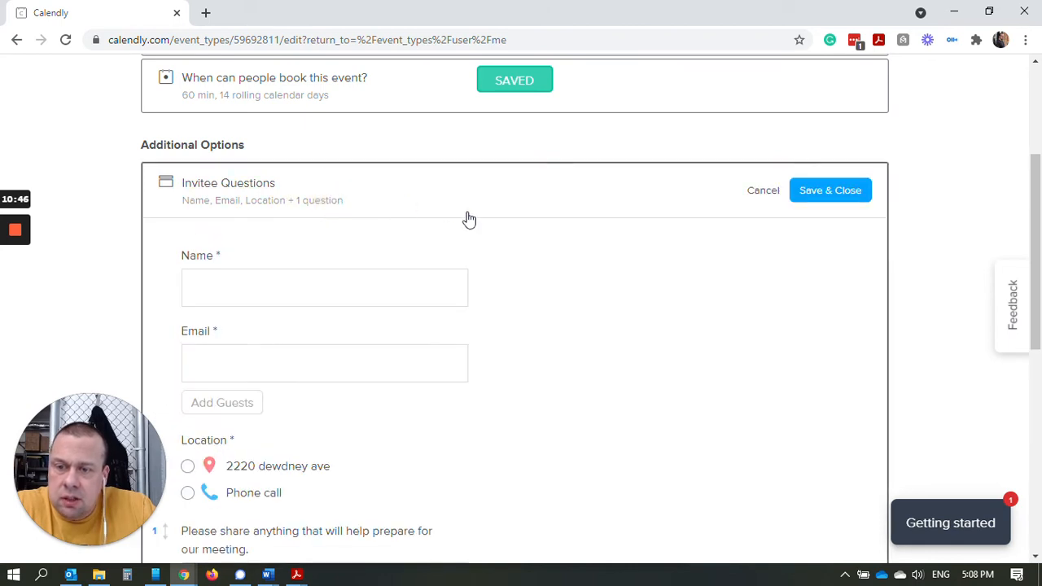
scroll(468, 224, "down", 3)
scroll(473, 234, "up", 3)
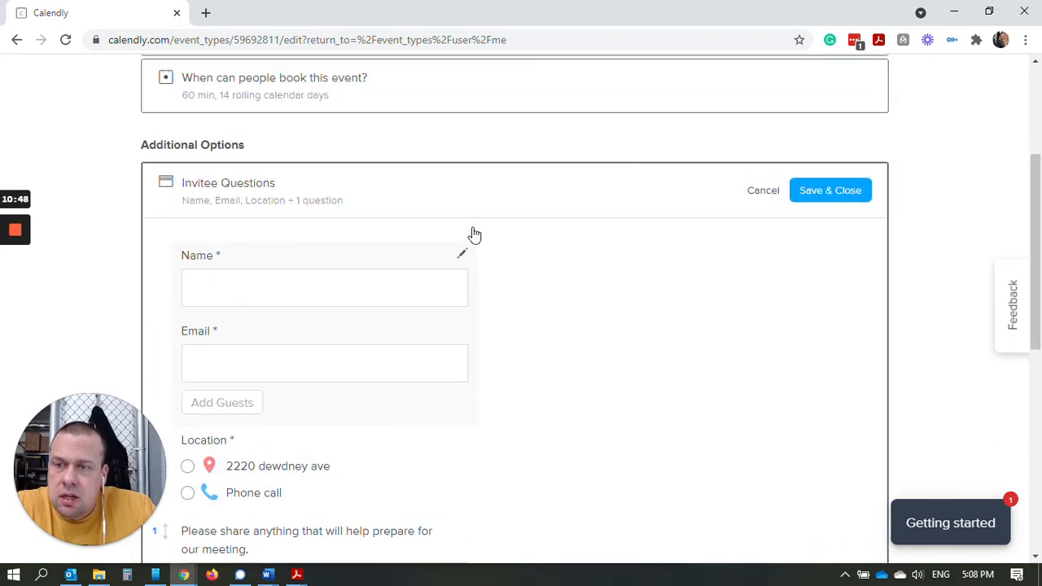
scroll(497, 227, "down", 2)
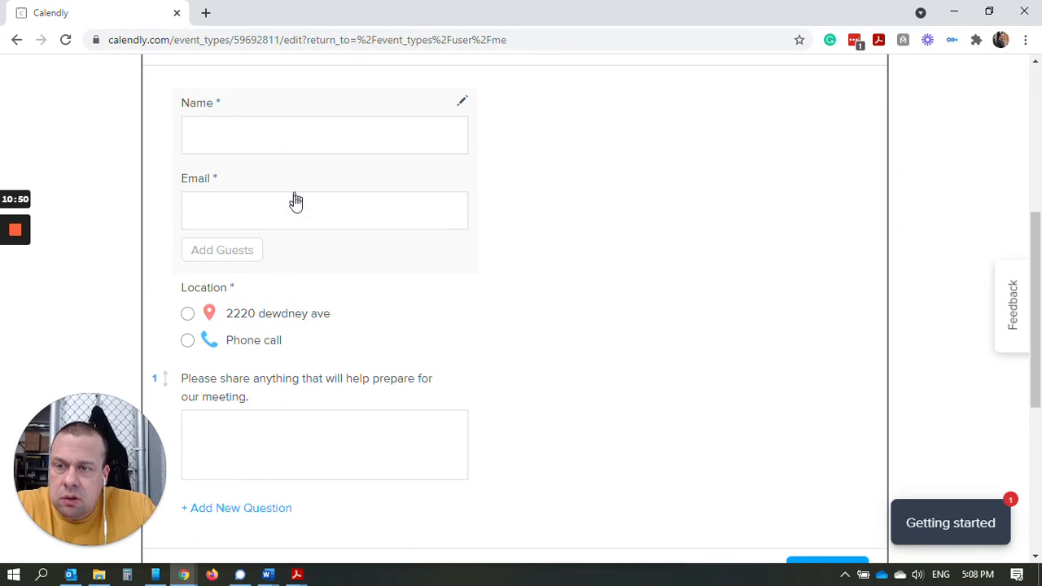
scroll(293, 200, "down", 2)
Add a required 'Phone number (cell)' question with a Phone Number answer type.
left_click(255, 356)
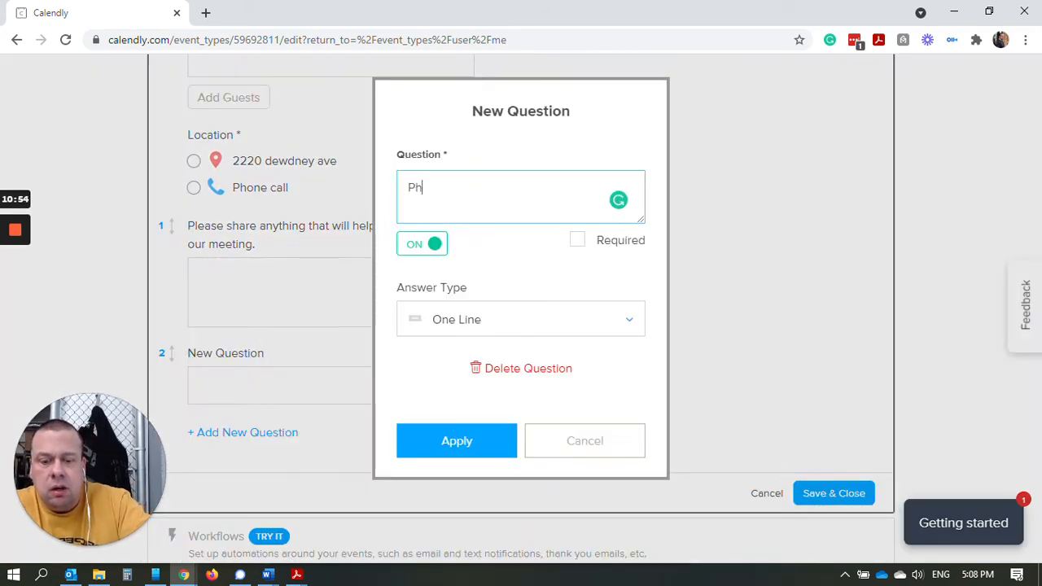
type("Phone number (cell")
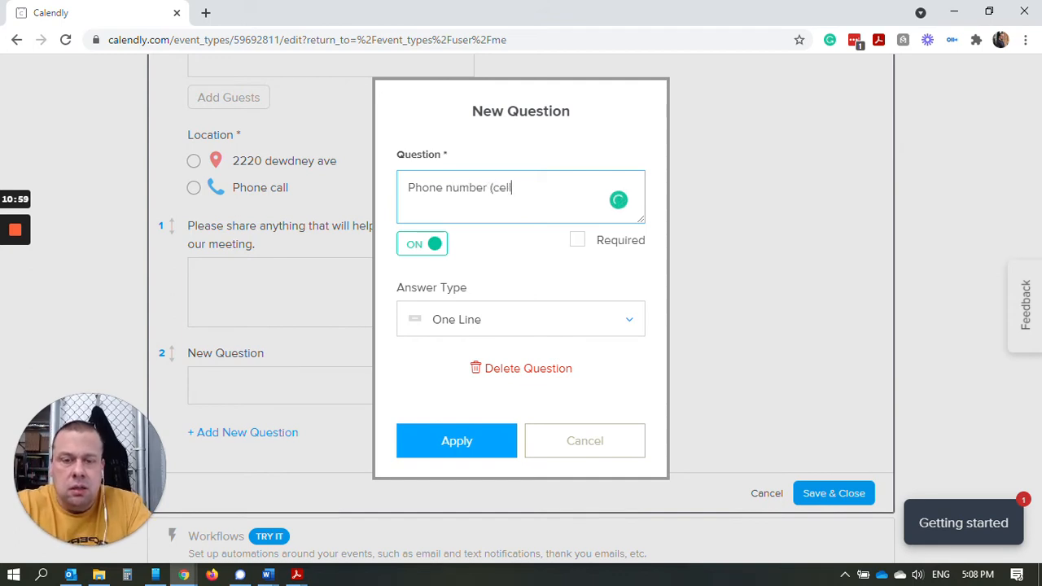
left_click(579, 319)
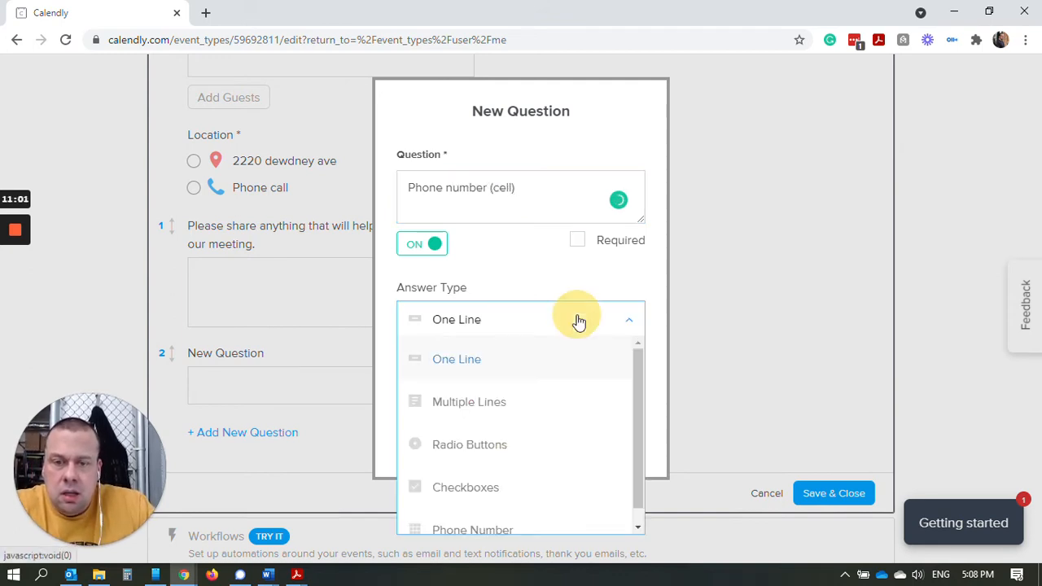
scroll(554, 398, "down", 1)
left_click(512, 513)
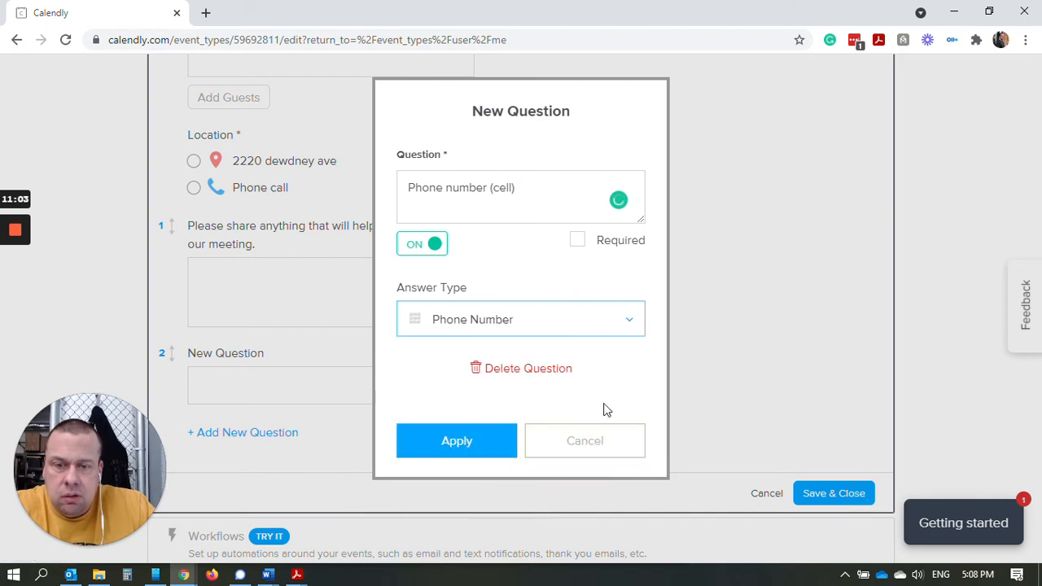
left_click(529, 319)
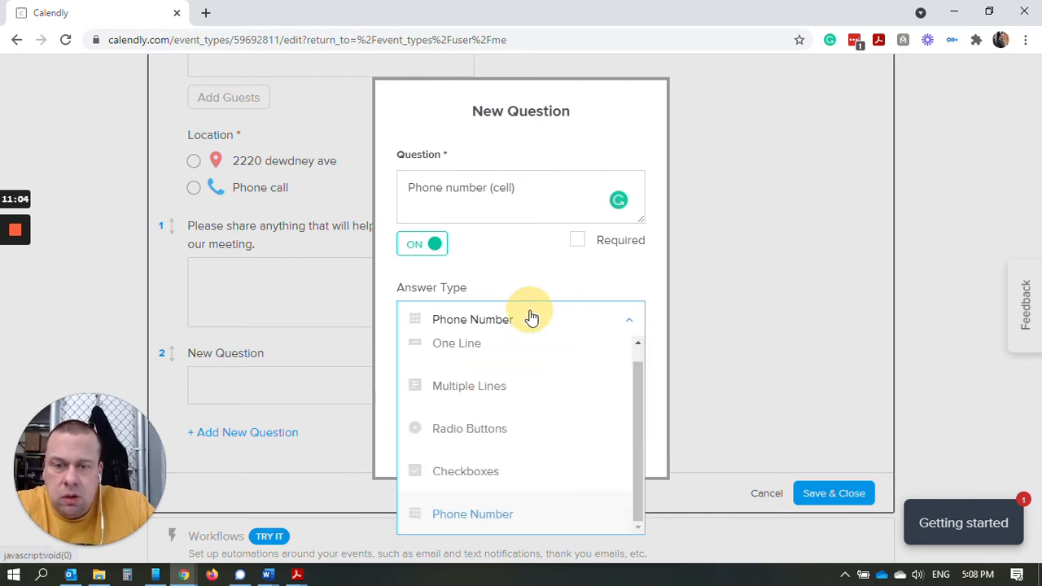
left_click(578, 241)
left_click(483, 438)
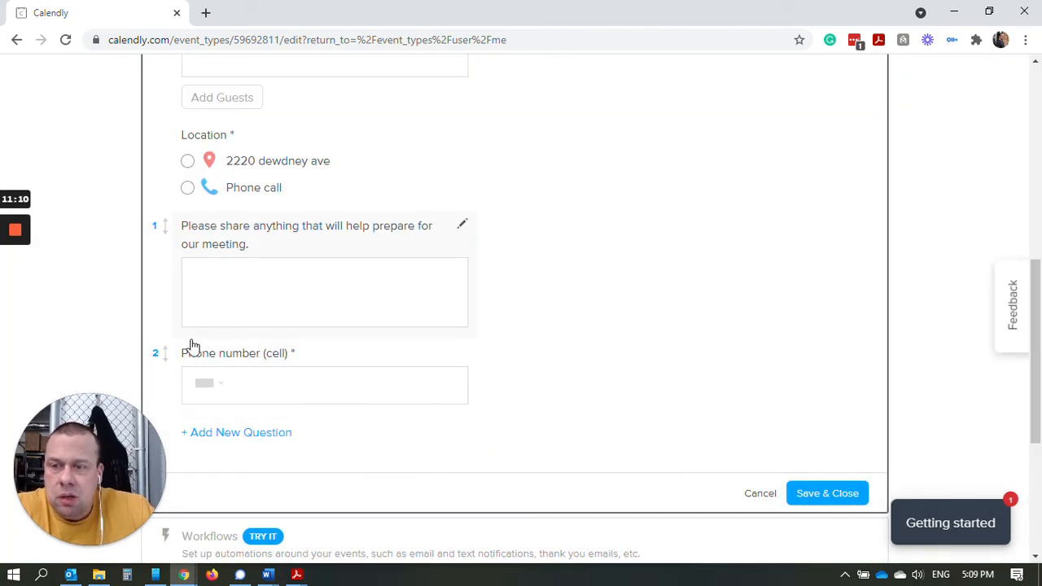
Move 'Phone number (cell)' to the top and begin rewording the other question.
left_click_drag(166, 353, 172, 228)
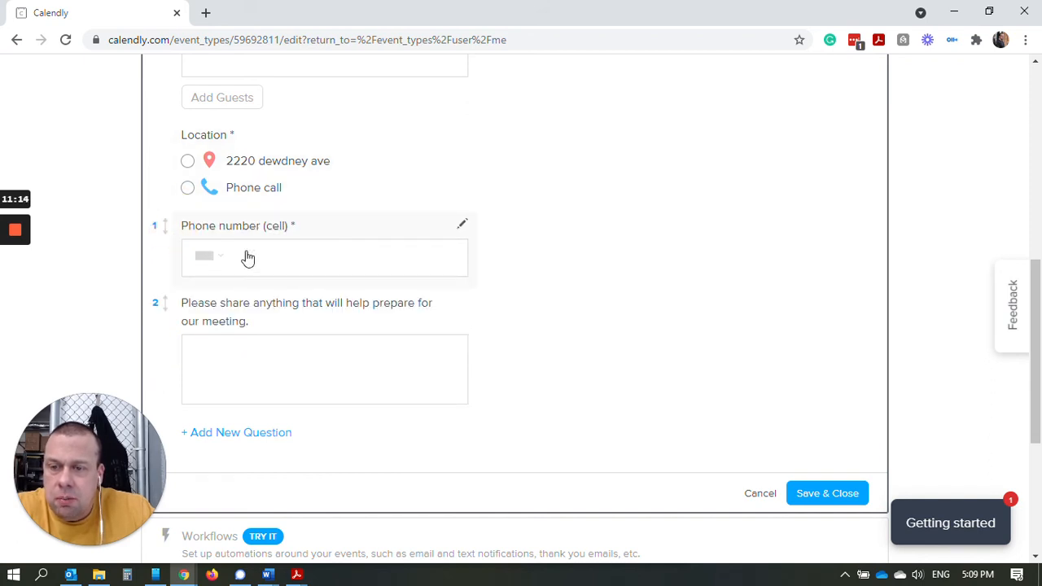
left_click(287, 366)
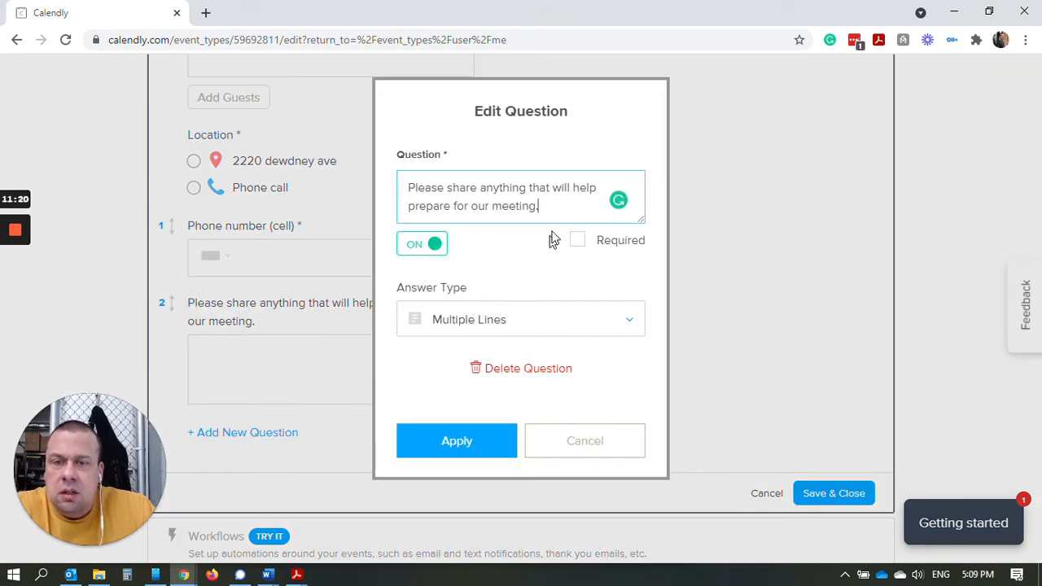
left_click_drag(542, 206, 339, 176)
type("What")
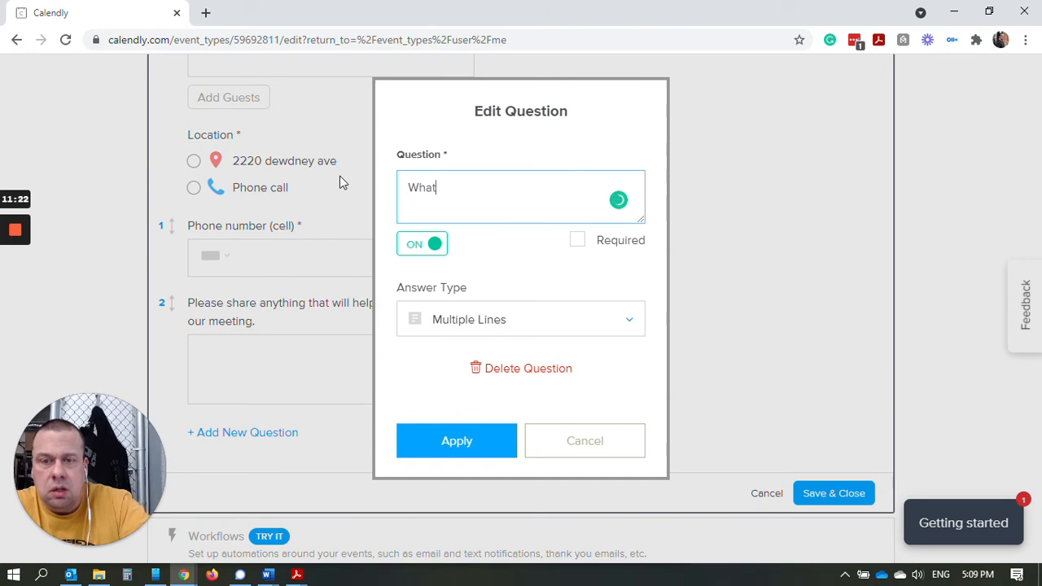
type(" should we tyalk")
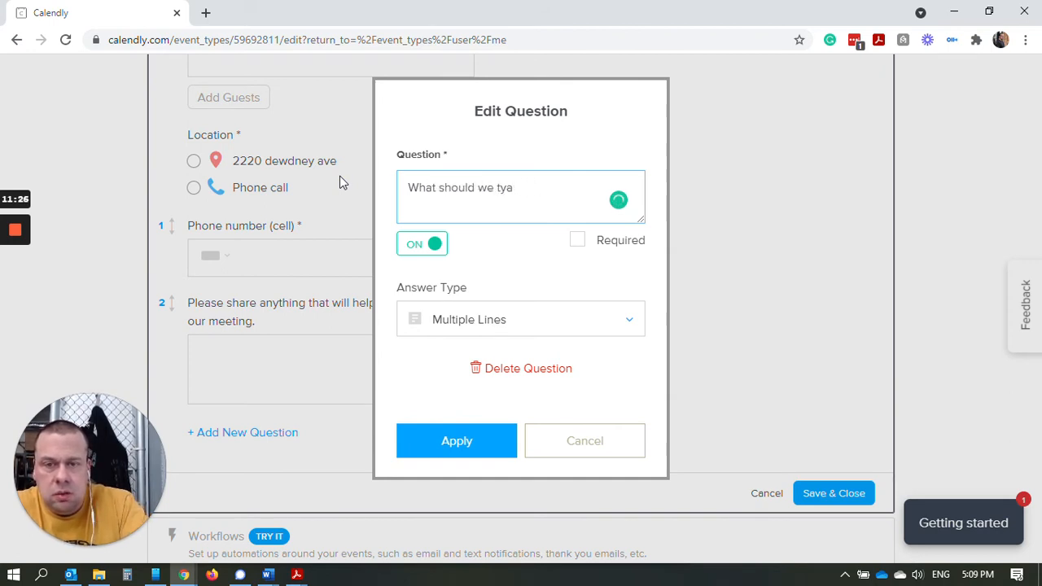
key("BackSpace")
key("BackSpace")
type("al")
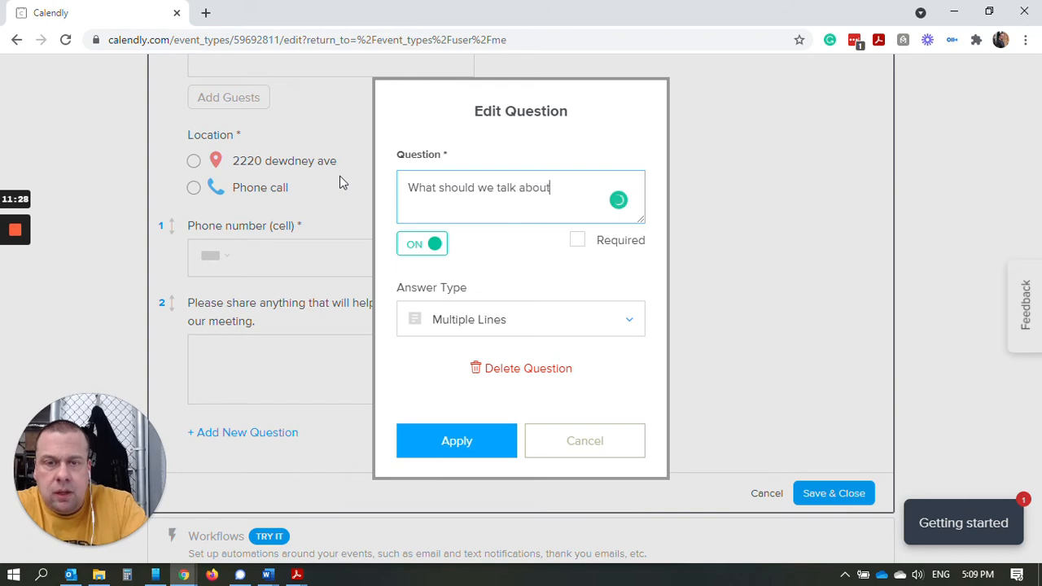
type("k about")
left_click(686, 237)
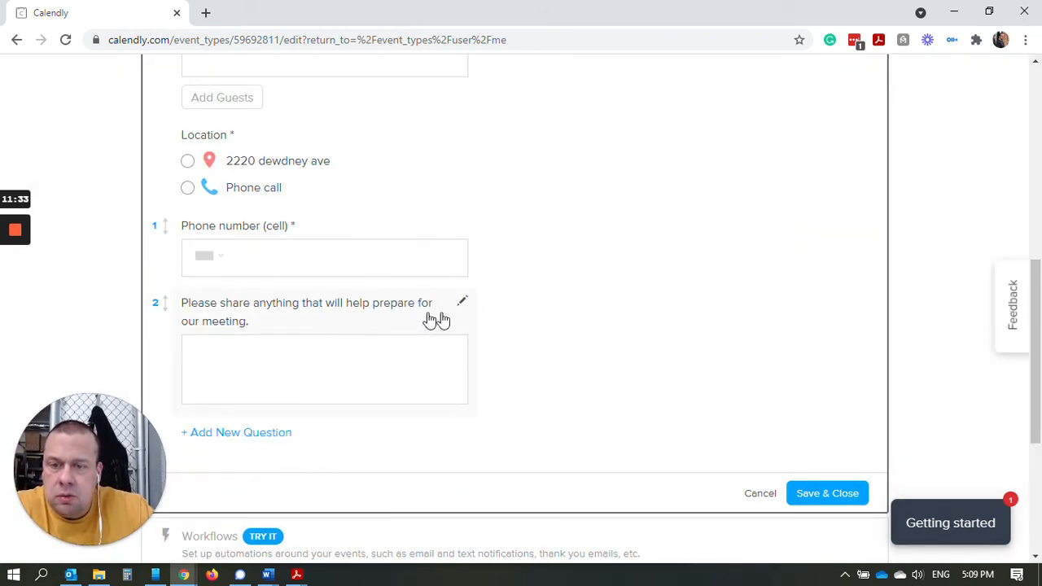
Reword the second question to 'What should we talk about' and apply it.
left_click(462, 302)
key("ctrl+a")
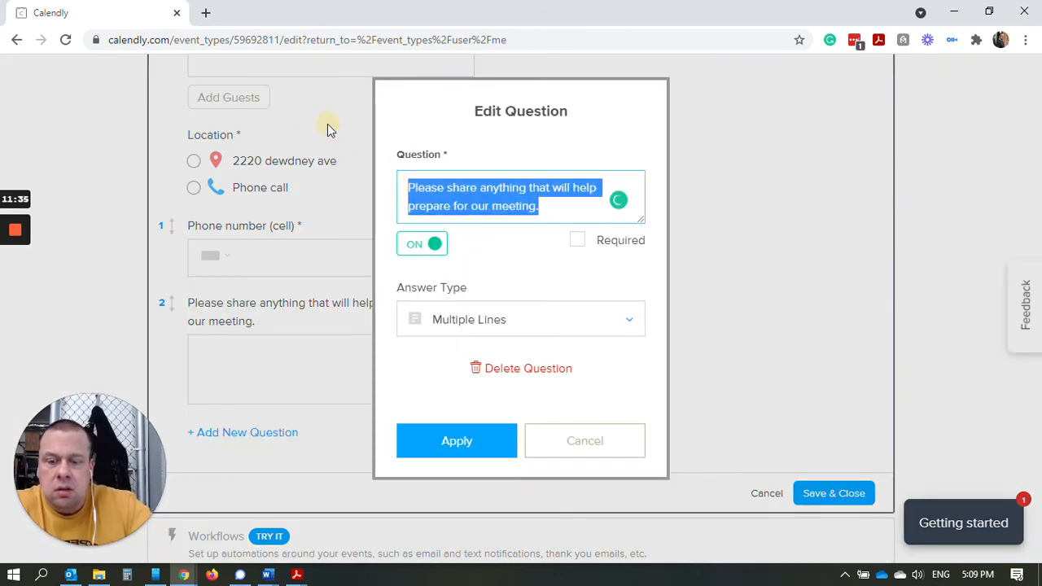
type("What should")
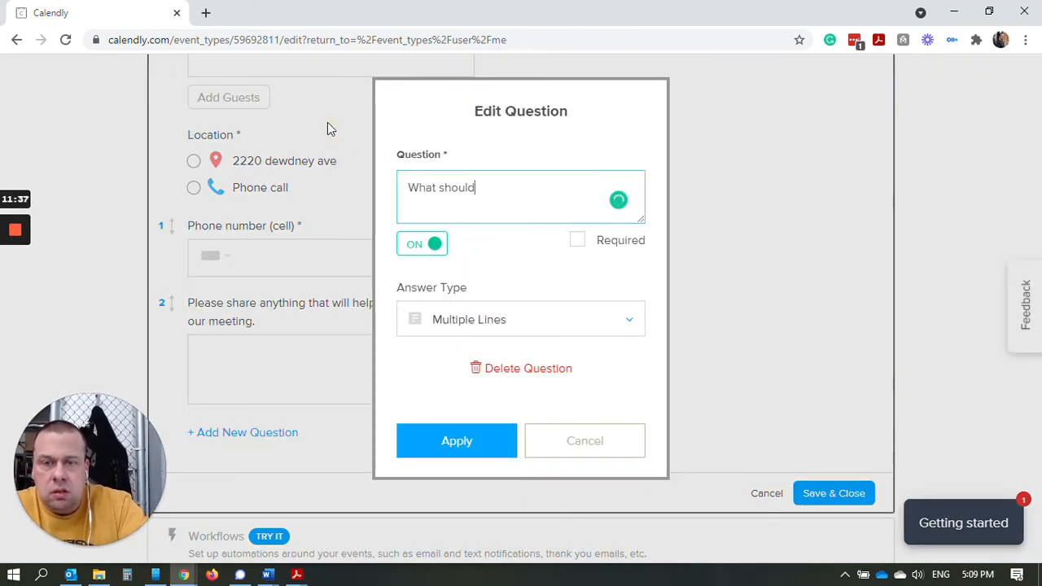
type(" we talk about")
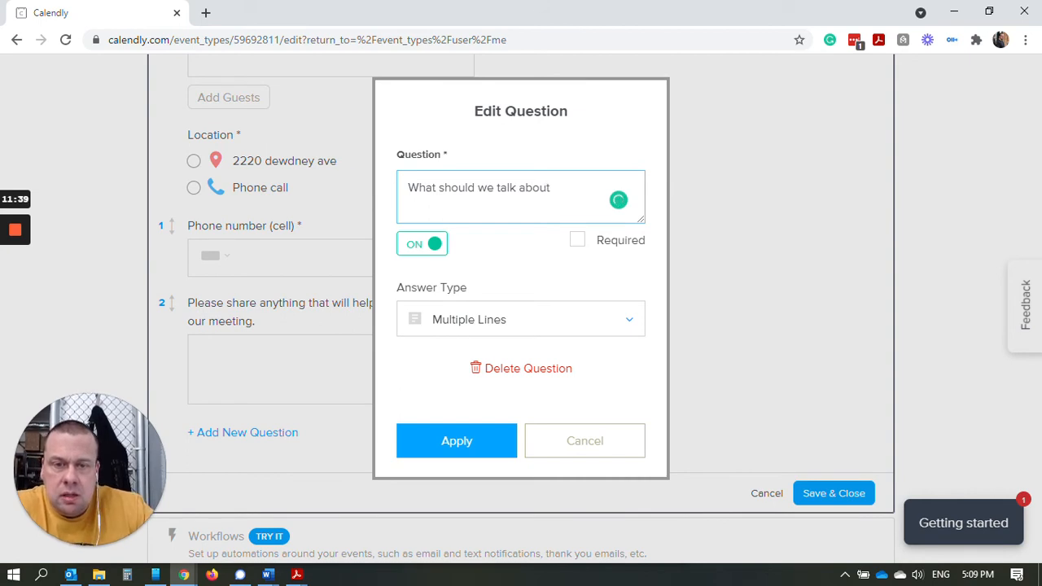
left_click(690, 175)
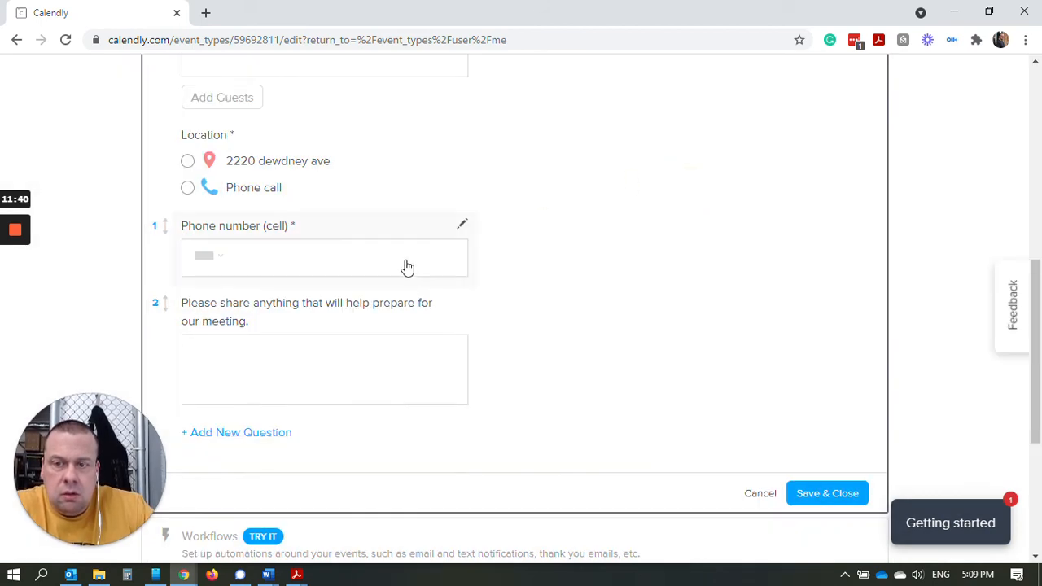
left_click(462, 303)
key("ctrl+a")
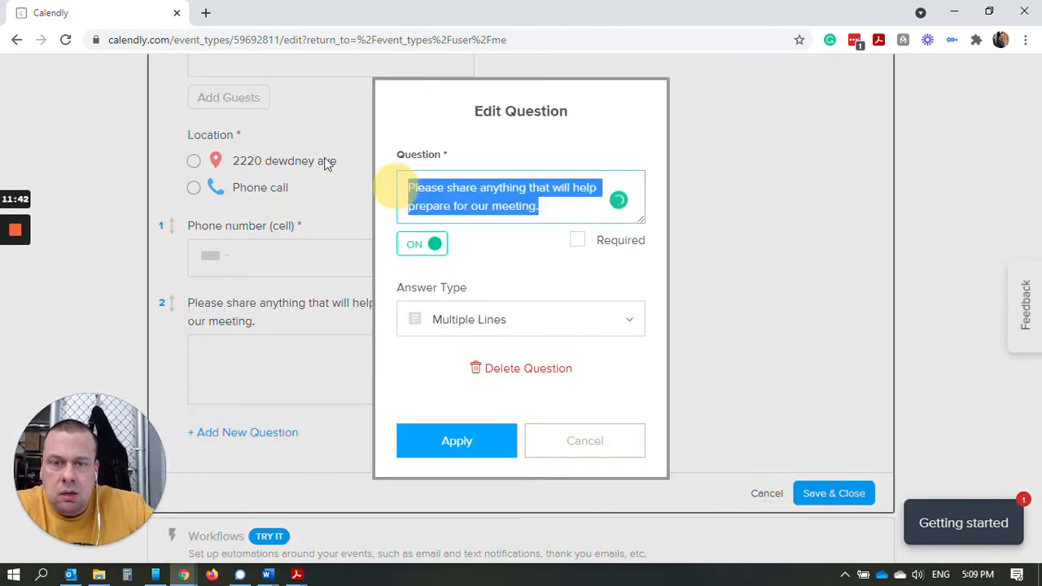
type("What")
key("BackSpace")
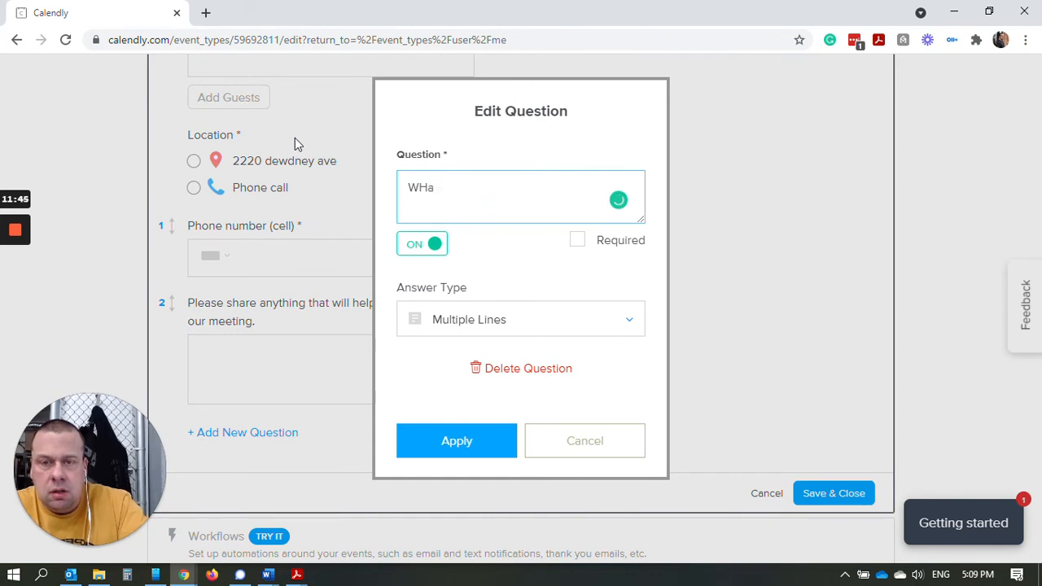
key("BackSpace")
key("BackSpace")
type("hat should we talk ab")
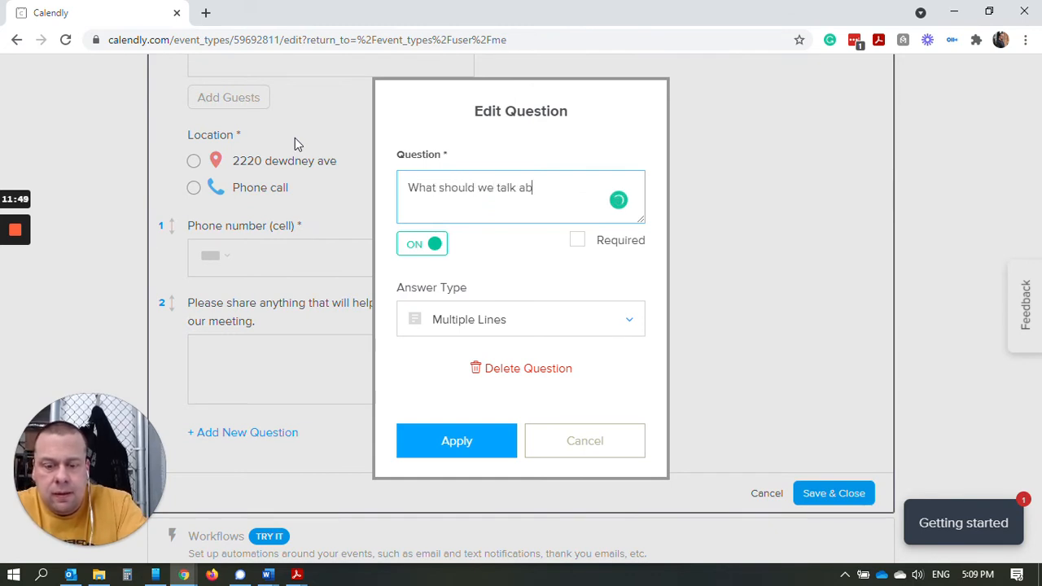
type("out")
left_click(458, 438)
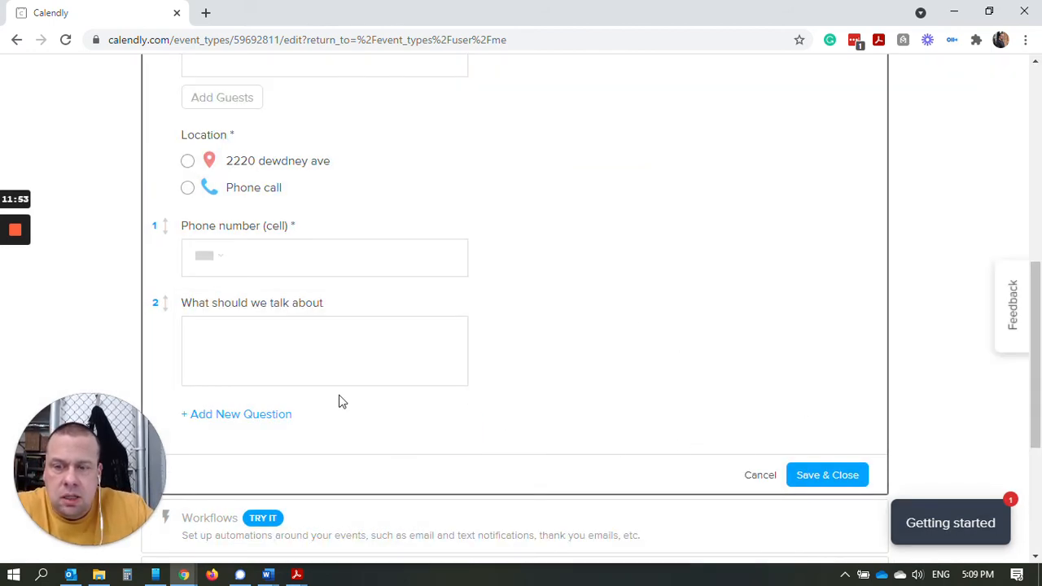
Start another new invitee question, then discard it unsaved.
left_click(261, 415)
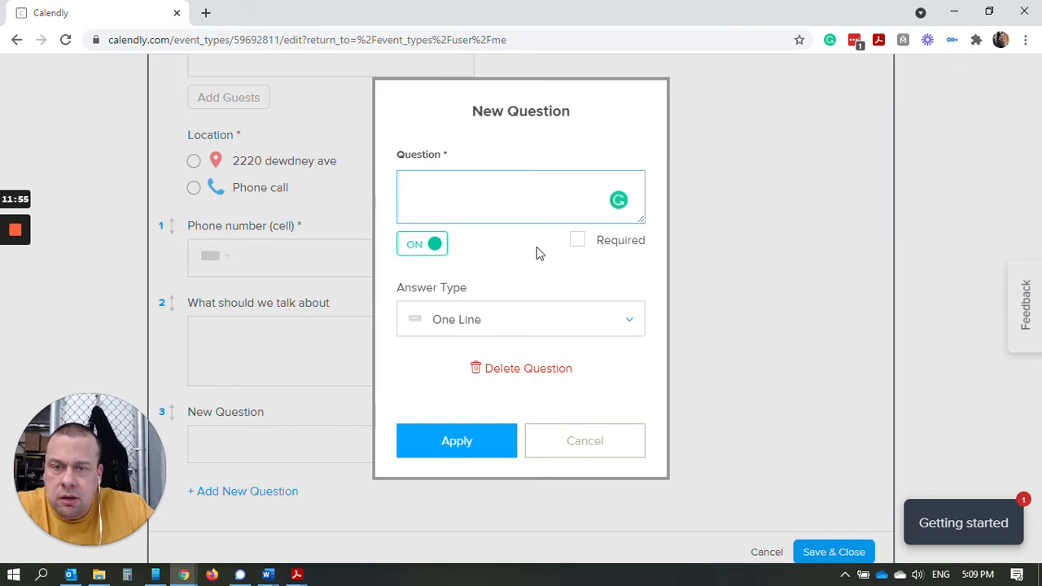
left_click(578, 326)
left_click(775, 284)
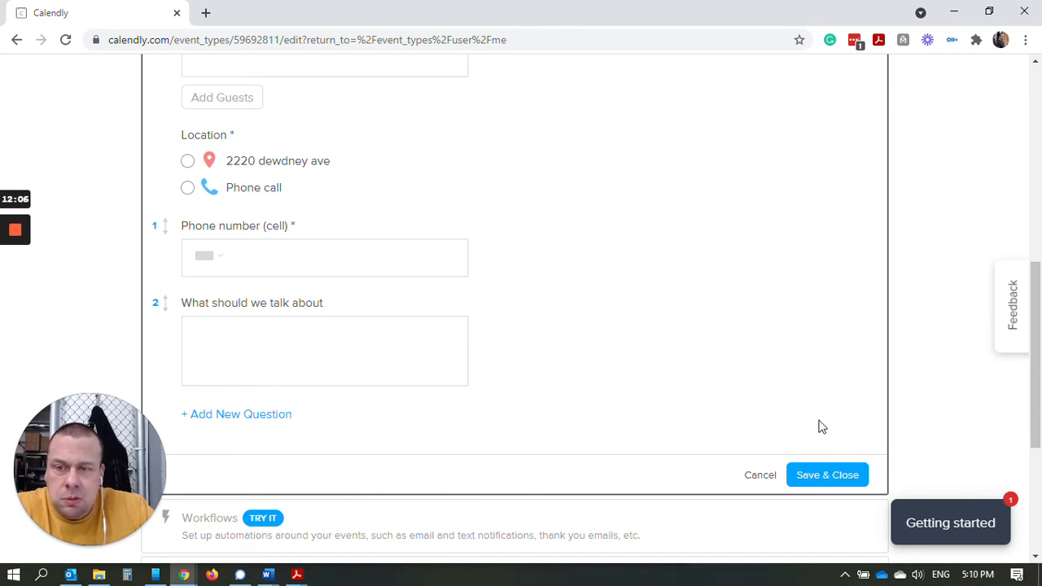
Save the invitee questions and switch notifications to email confirmations, then save.
left_click(820, 480)
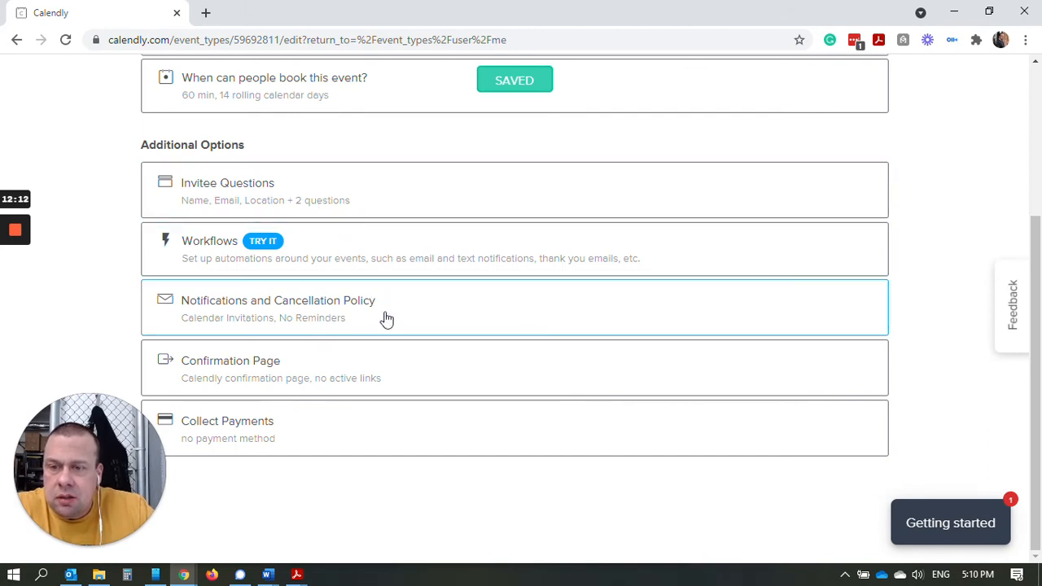
left_click(318, 320)
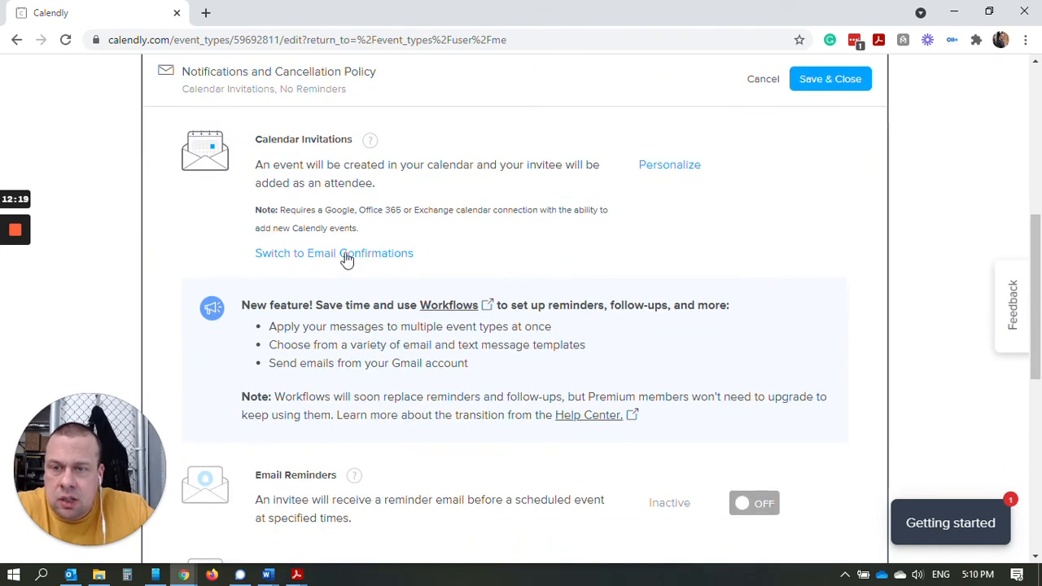
left_click(346, 255)
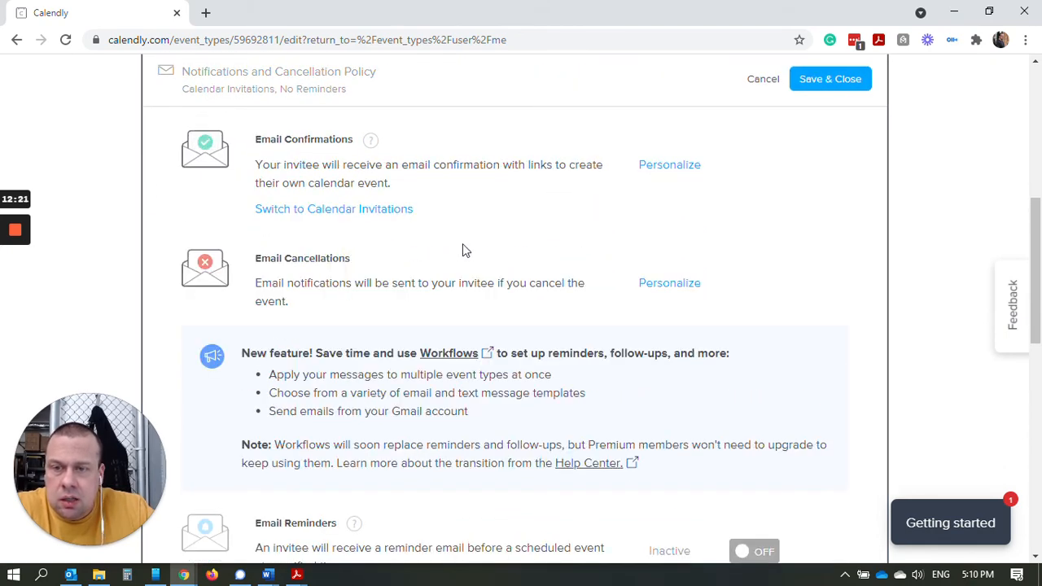
scroll(521, 286, "down", 3)
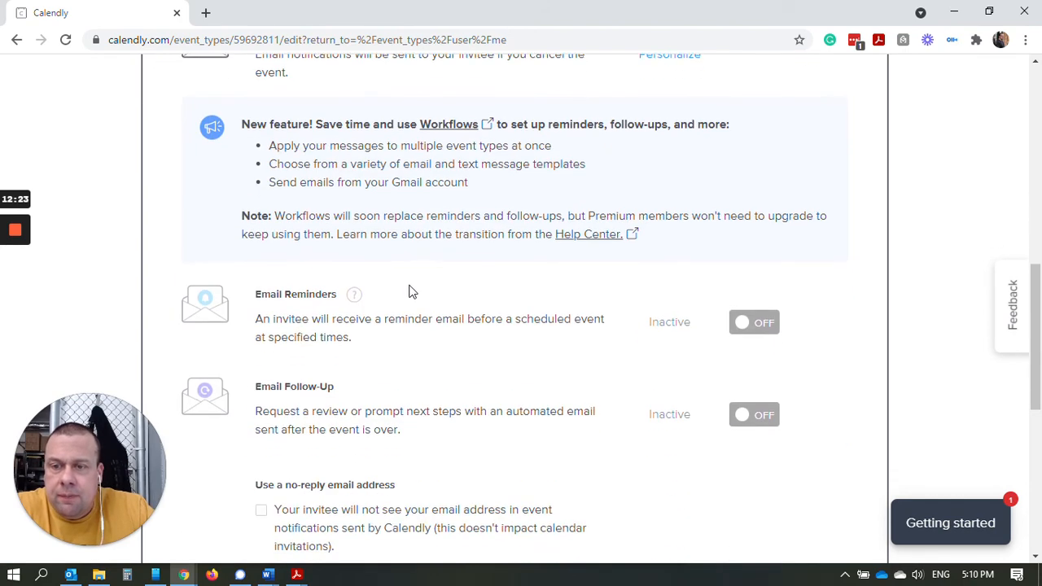
scroll(944, 304, "down", 6)
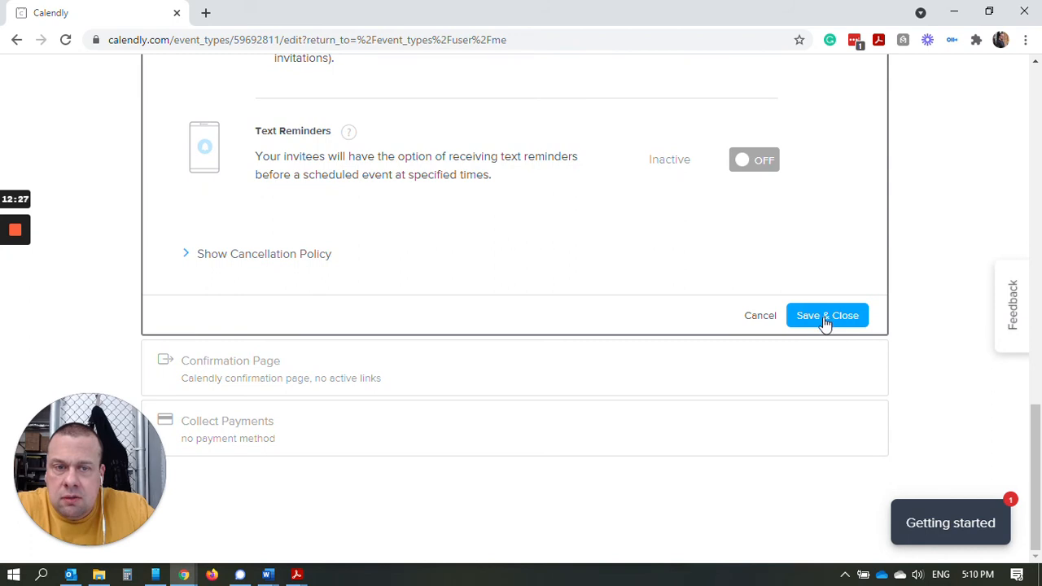
left_click(824, 317)
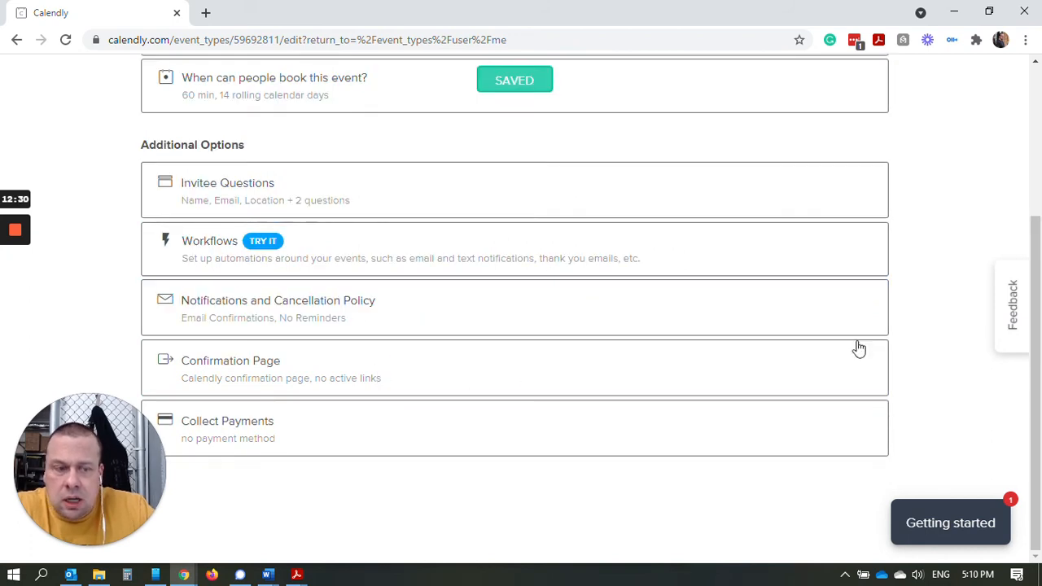
scroll(562, 338, "up", 3)
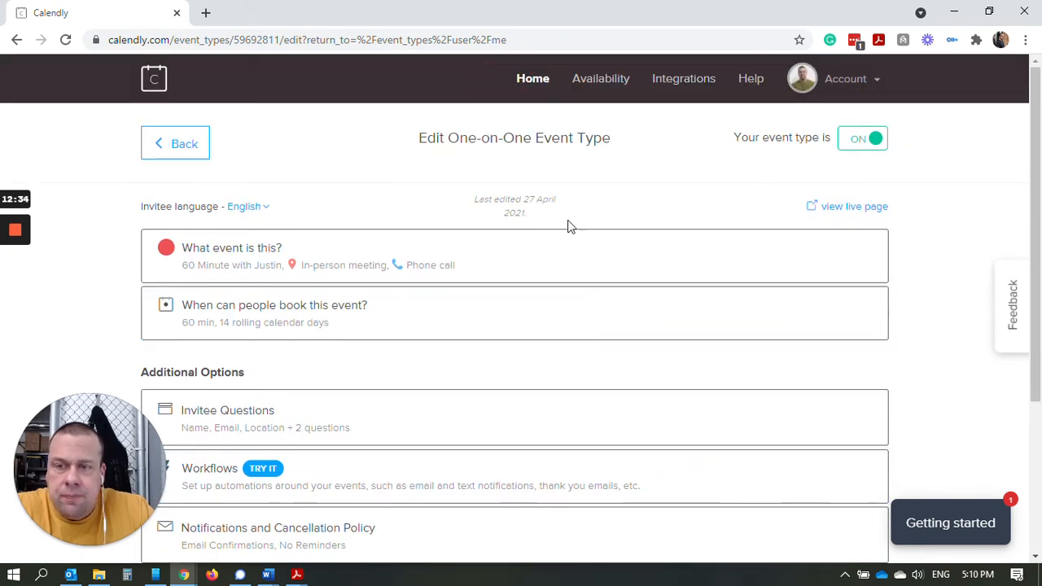
On the live booking page, choose Wednesday, April 28 at 10:00am and confirm.
left_click(852, 209)
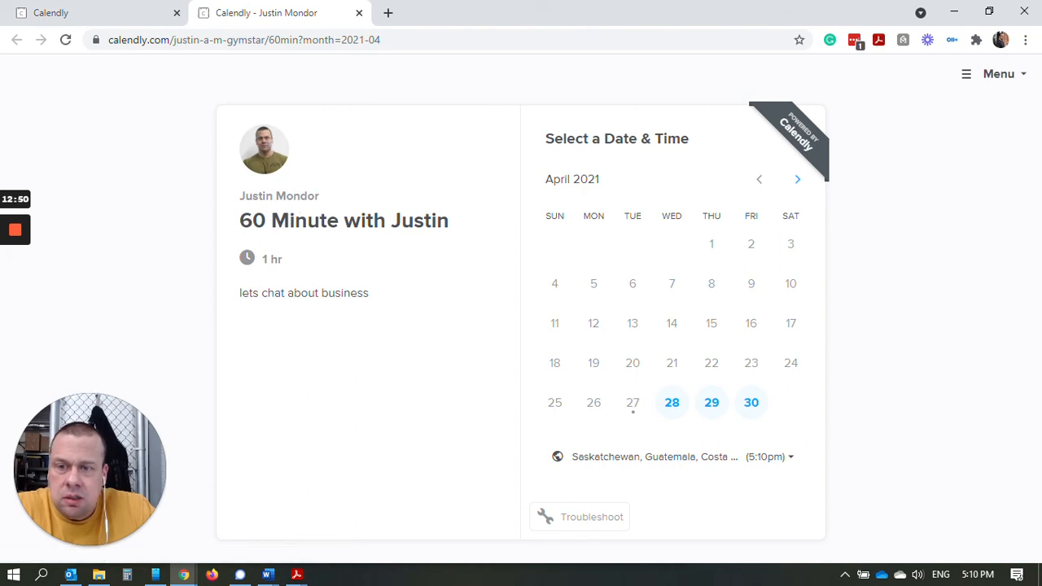
left_click(673, 405)
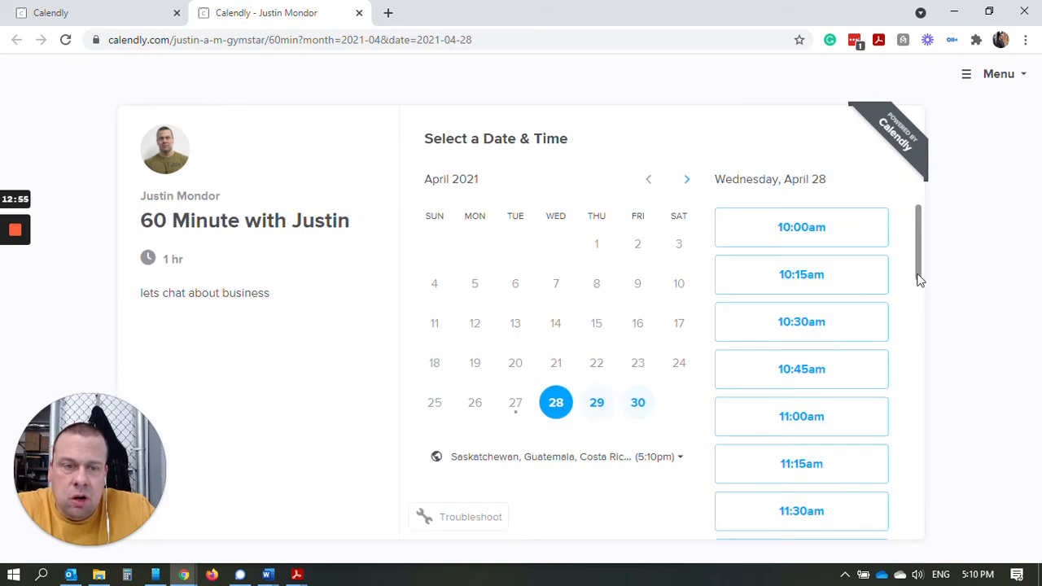
scroll(854, 252, "down", 6)
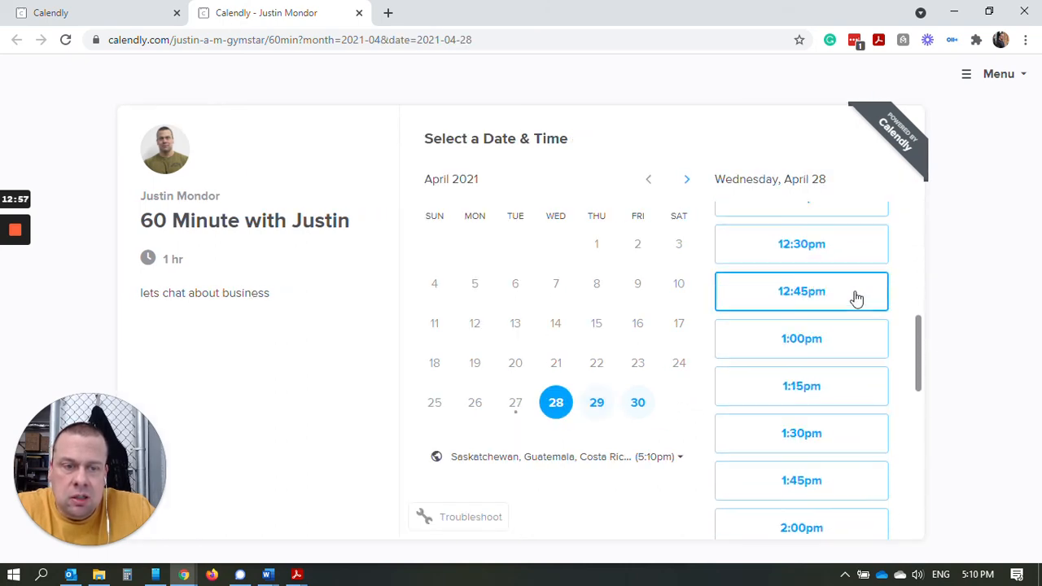
scroll(855, 295, "up", 6)
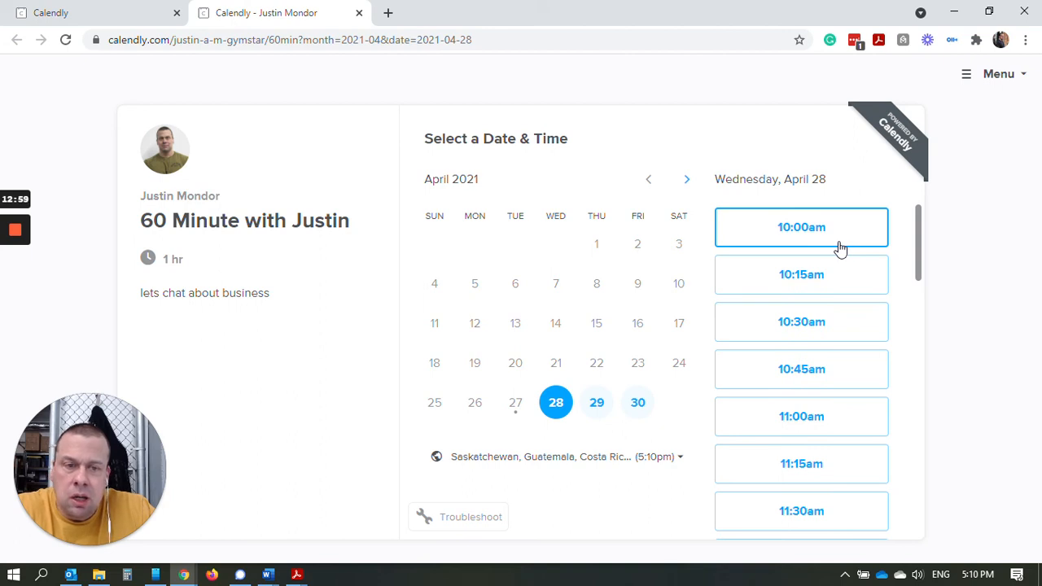
scroll(849, 313, "down", 2)
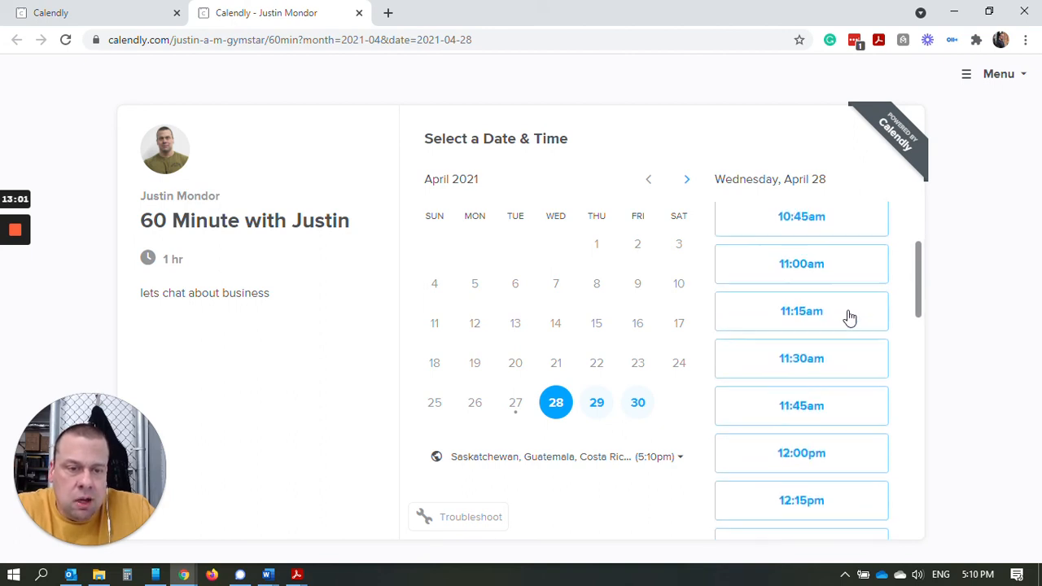
scroll(849, 317, "down", 10)
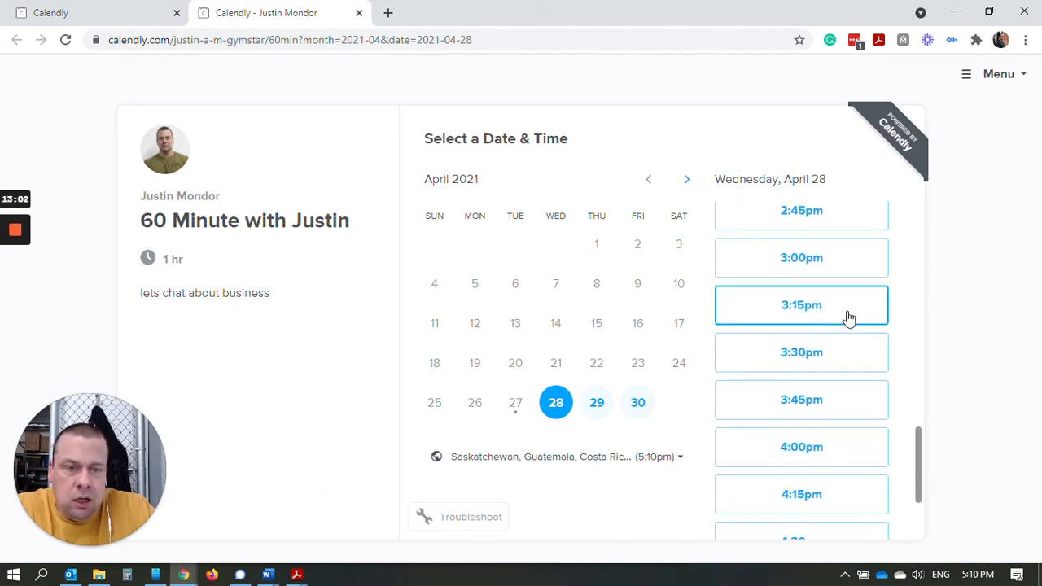
scroll(849, 317, "down", 2)
scroll(845, 350, "up", 13)
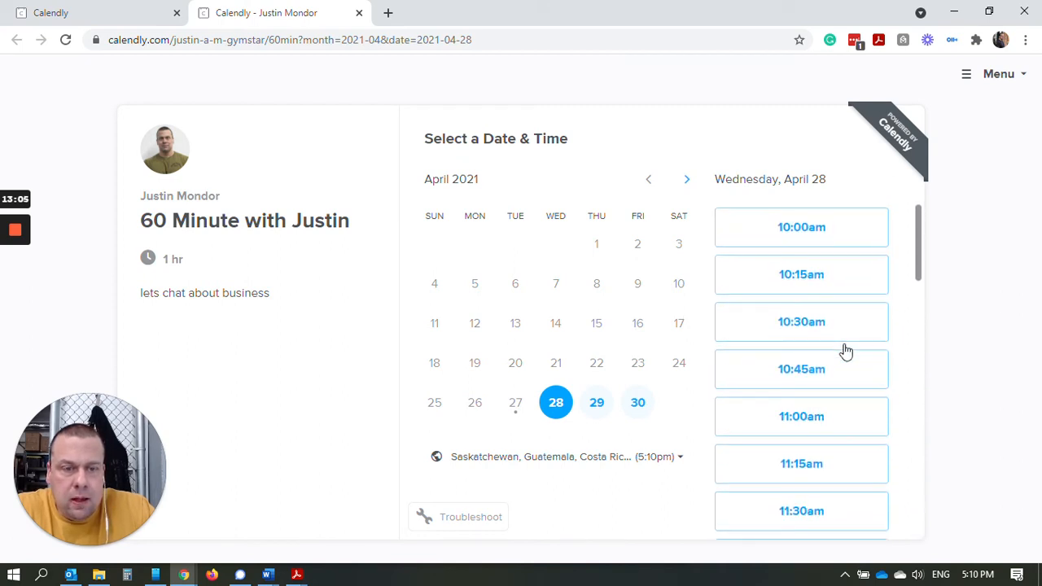
left_click(839, 247)
left_click(842, 234)
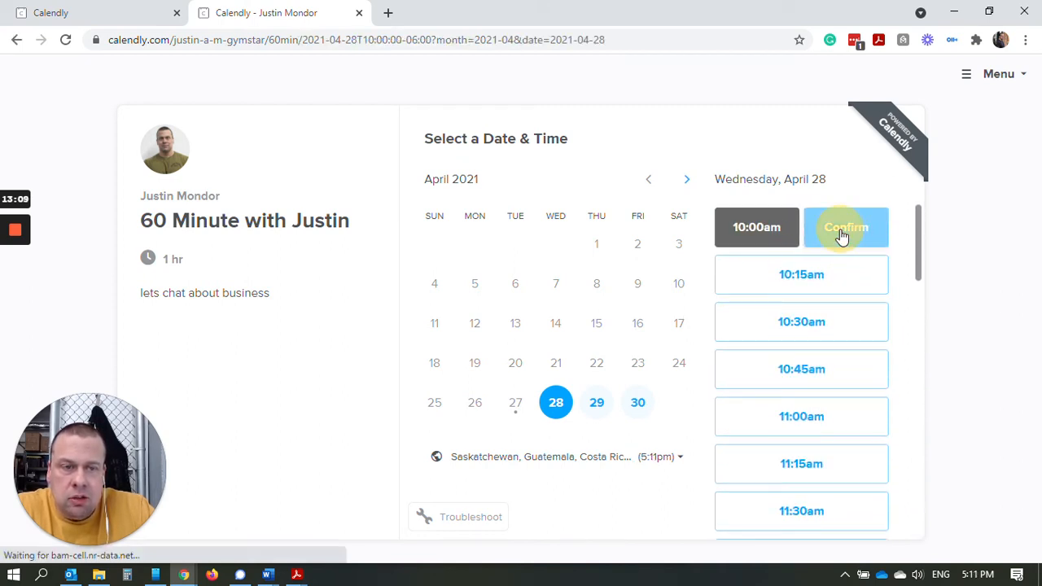
left_click(507, 182)
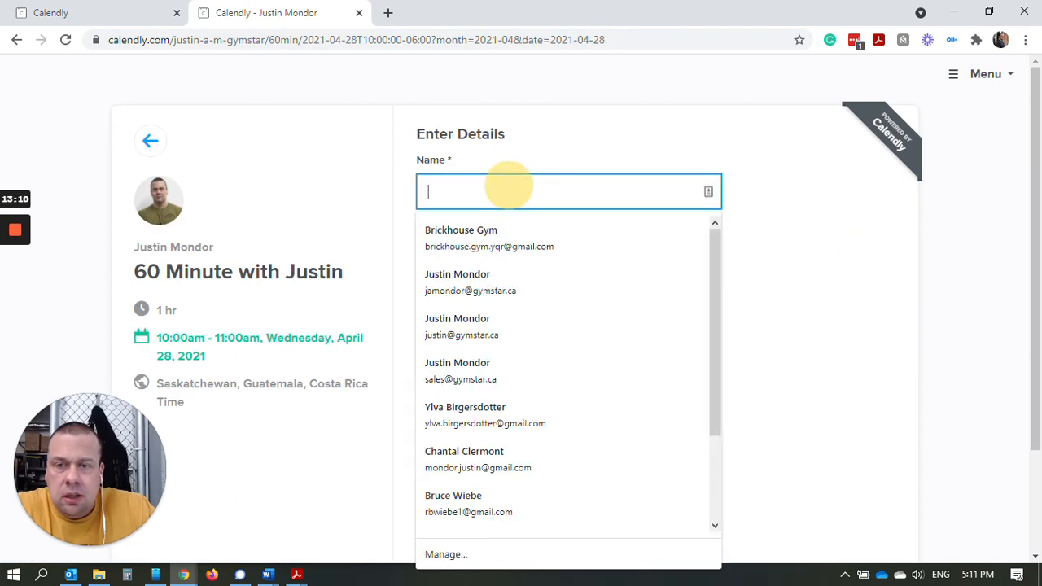
left_click(798, 225)
scroll(682, 309, "down", 1)
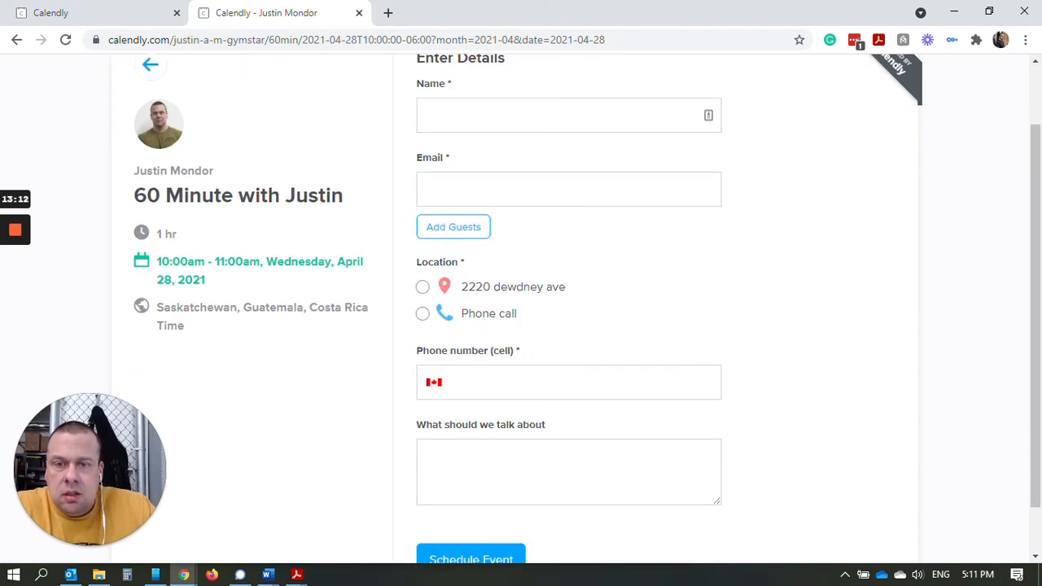
scroll(446, 313, "down", 1)
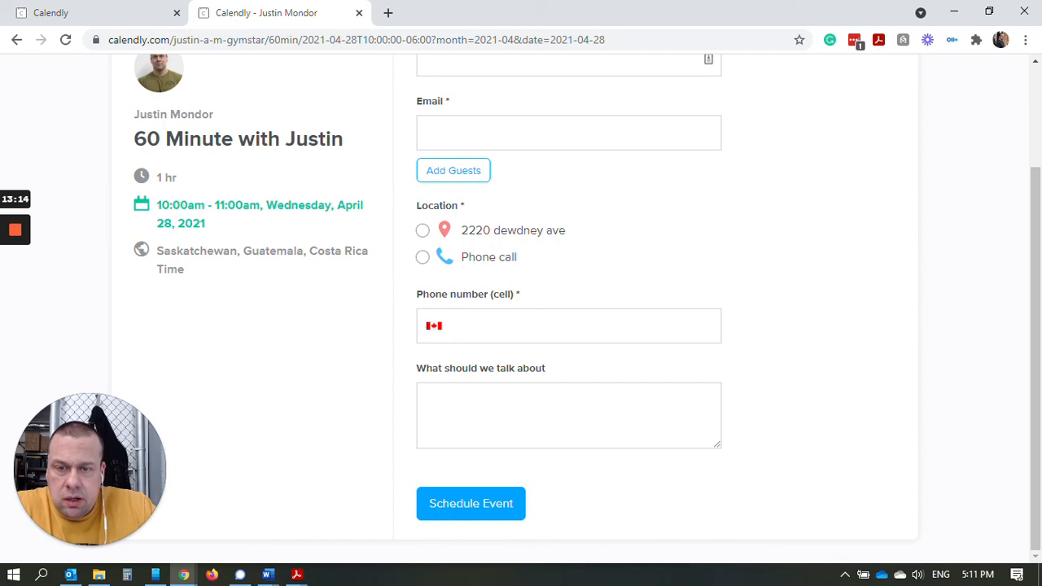
left_click(569, 325)
left_click(796, 399)
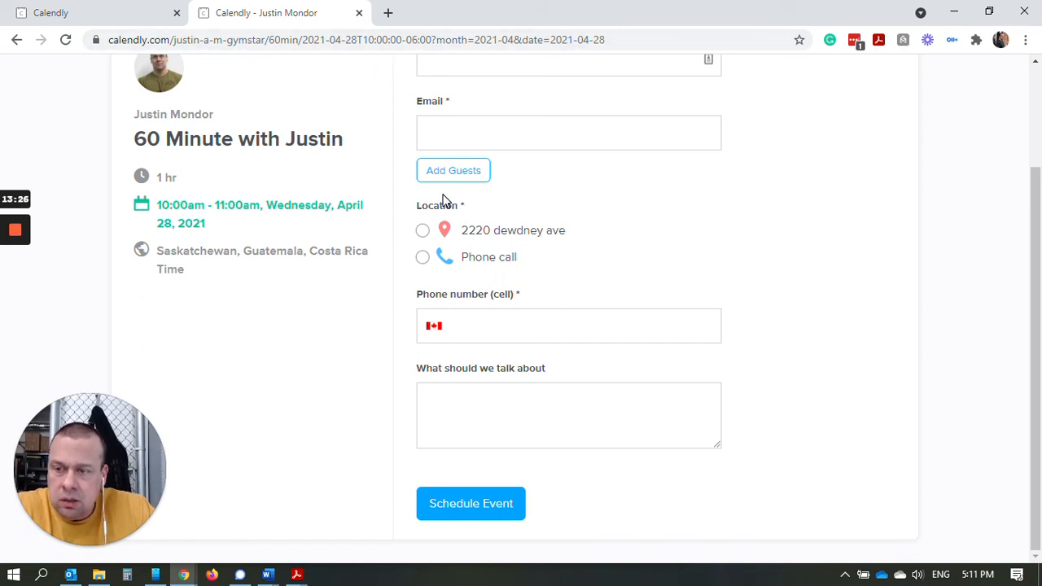
scroll(512, 331, "up", 2)
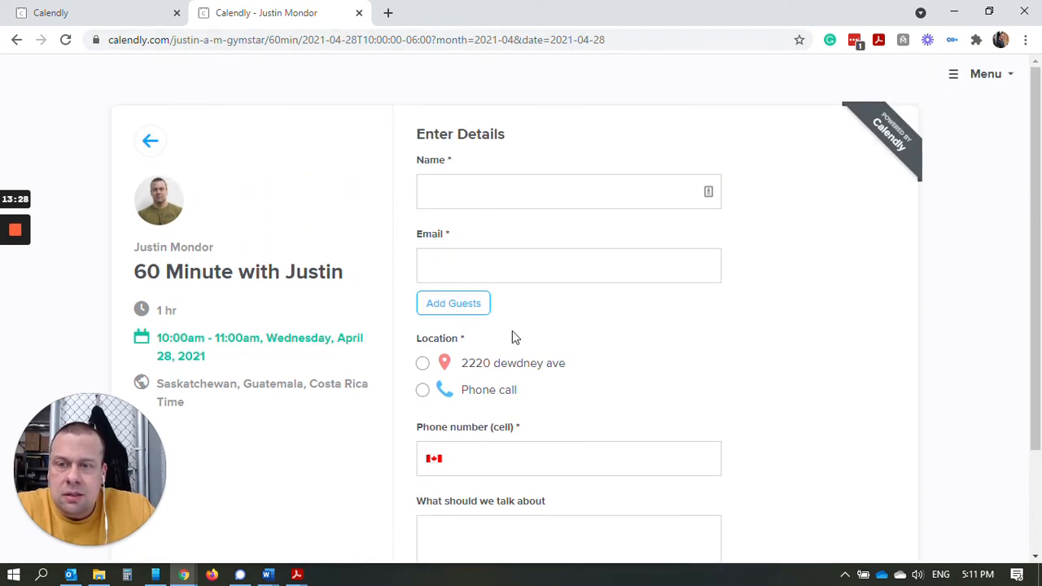
Close the booking page preview and return to the Calendly Event Types list.
left_click(359, 14)
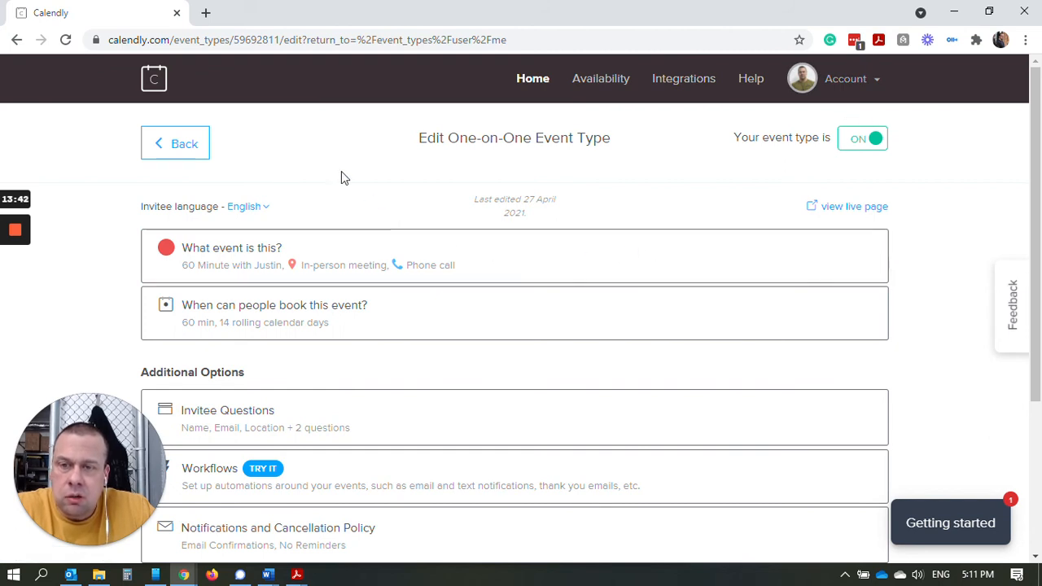
left_click(541, 92)
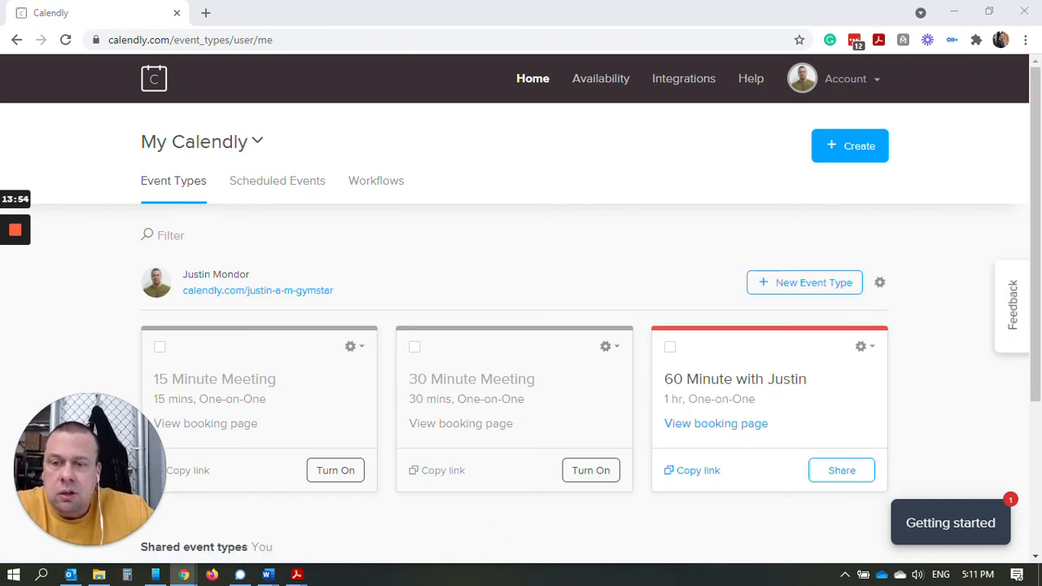
left_click(74, 346)
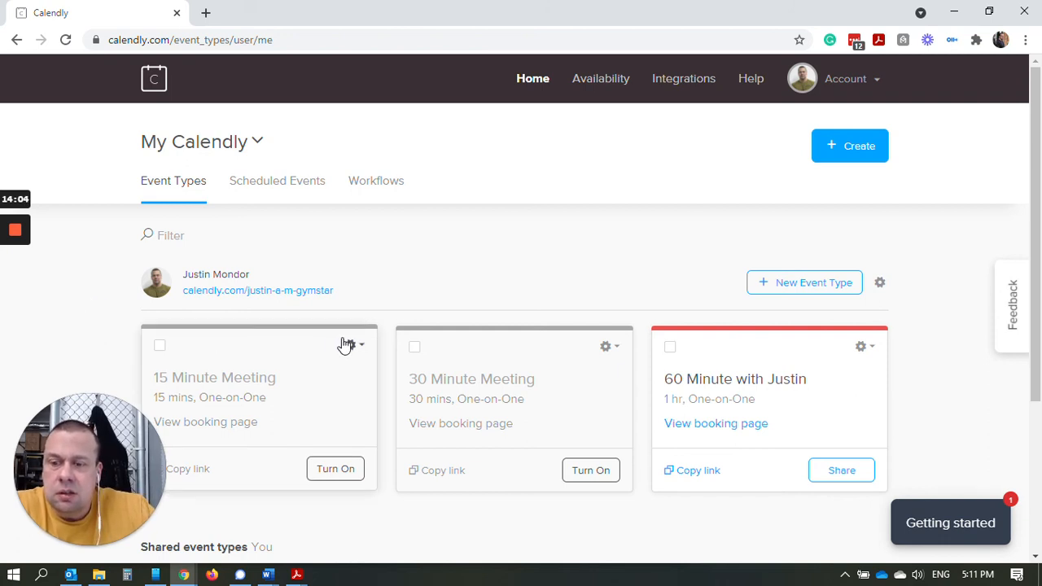
Copy the booking link of the 60 Minute with Justin event.
scroll(349, 344, "down", 2)
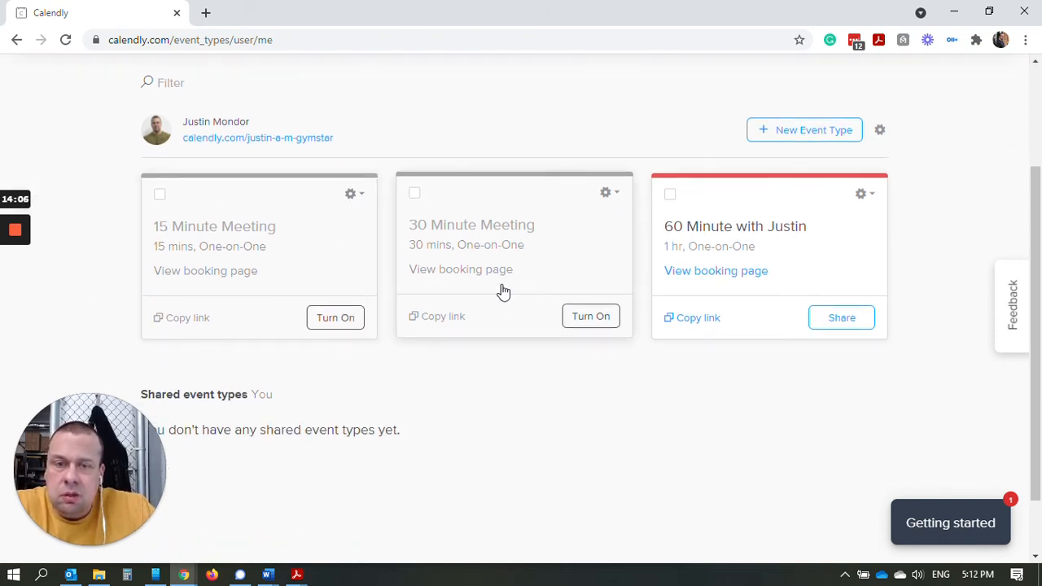
scroll(376, 292, "down", 1)
scroll(562, 272, "up", 1)
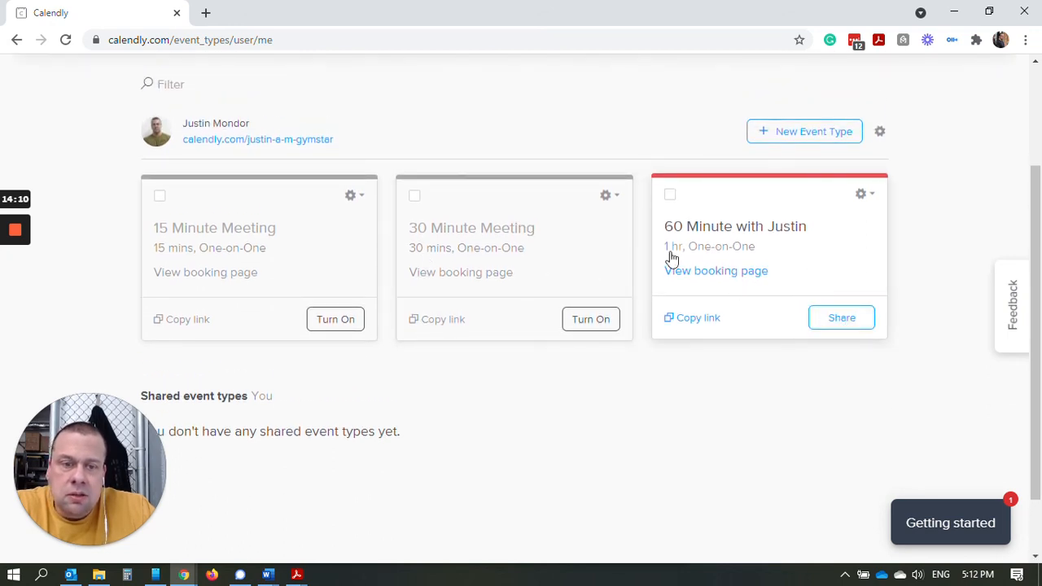
scroll(729, 294, "up", 2)
scroll(730, 309, "down", 1)
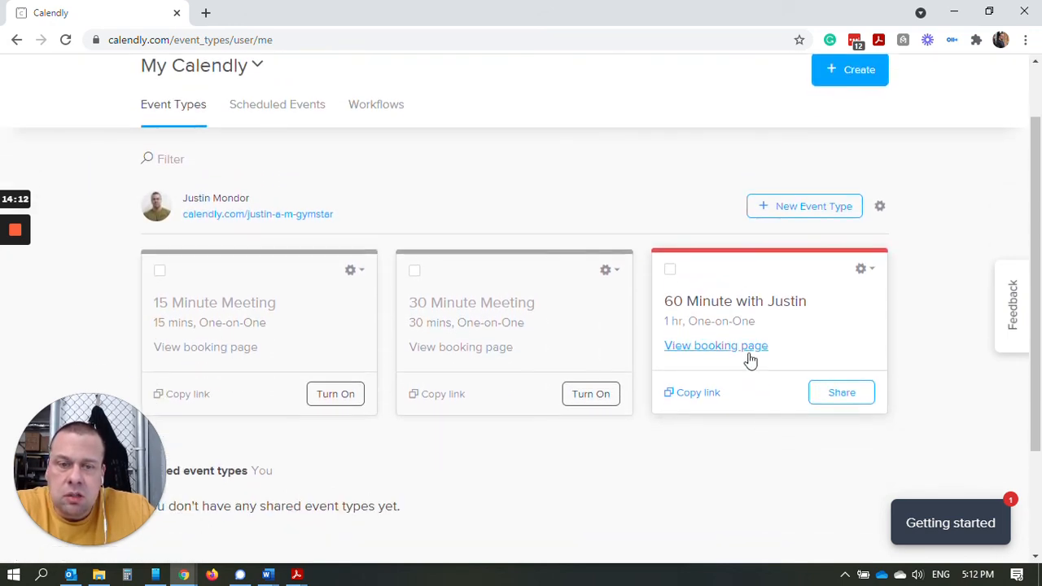
left_click(690, 394)
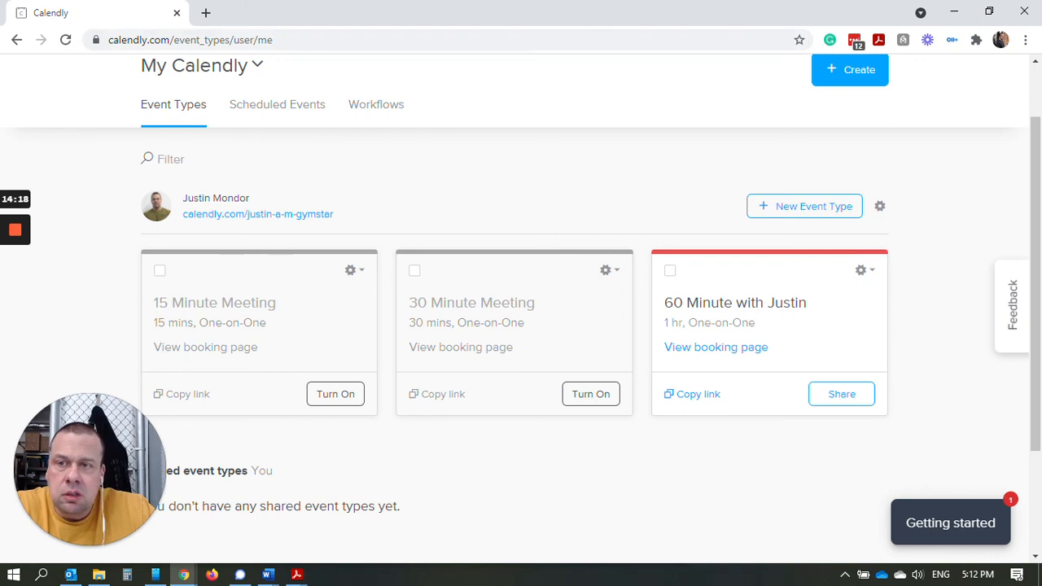
Load linktr.ee in a new browser tab.
left_click(208, 13)
type("lintr")
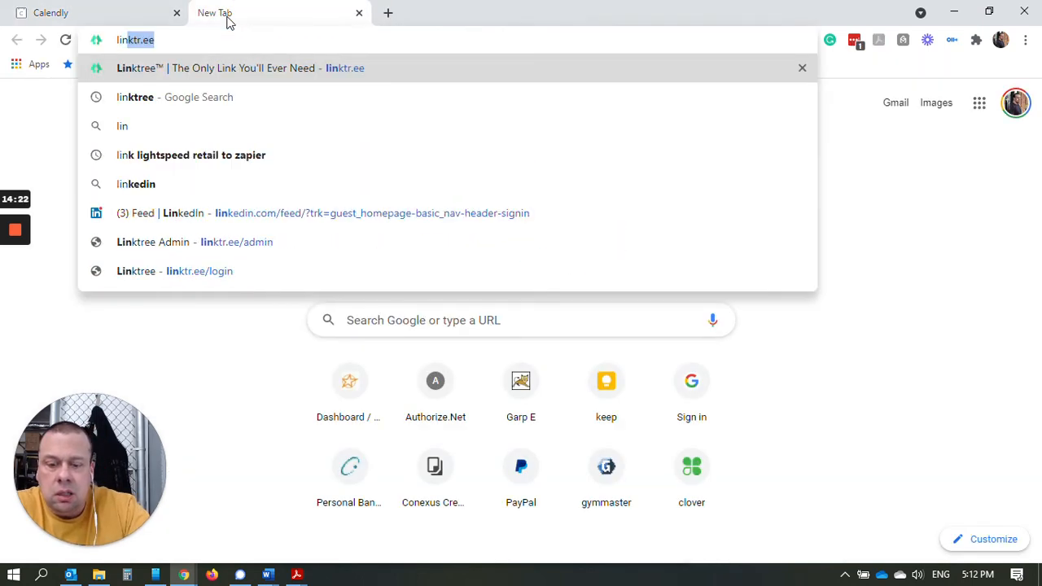
type("e")
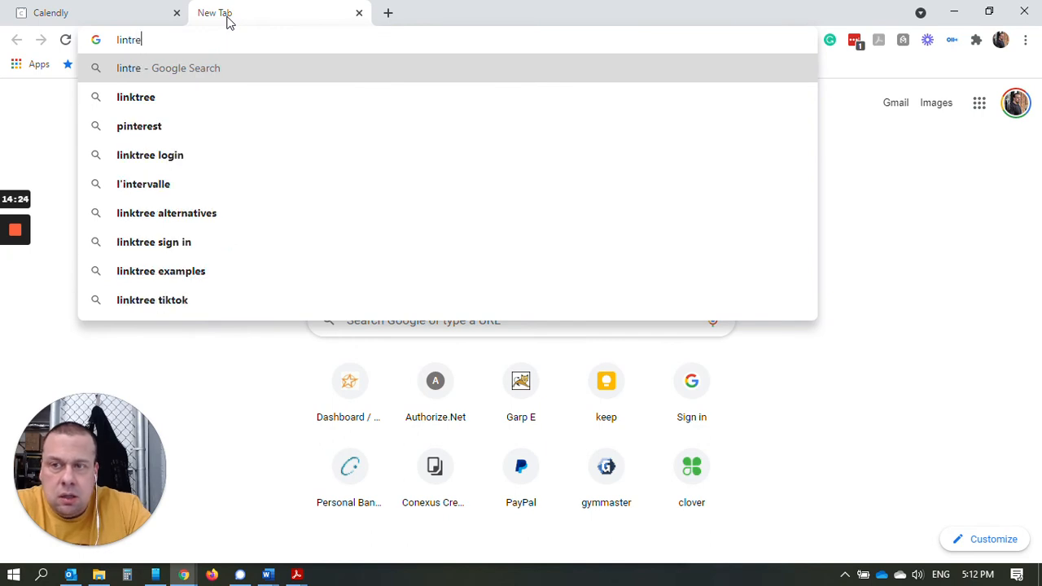
key("BackSpace")
key("BackSpace")
key("BackSpace")
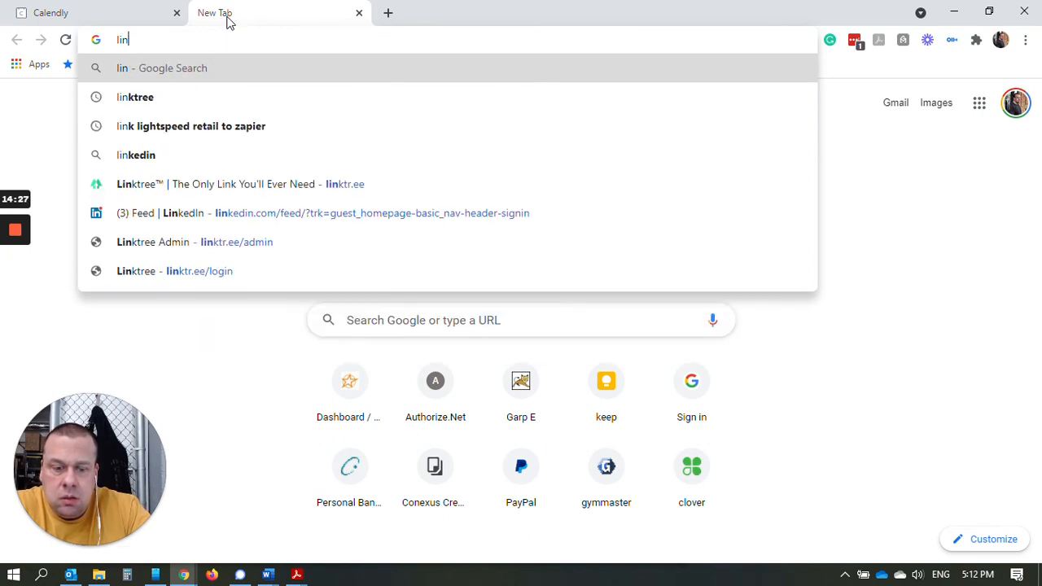
type("ktr.ee")
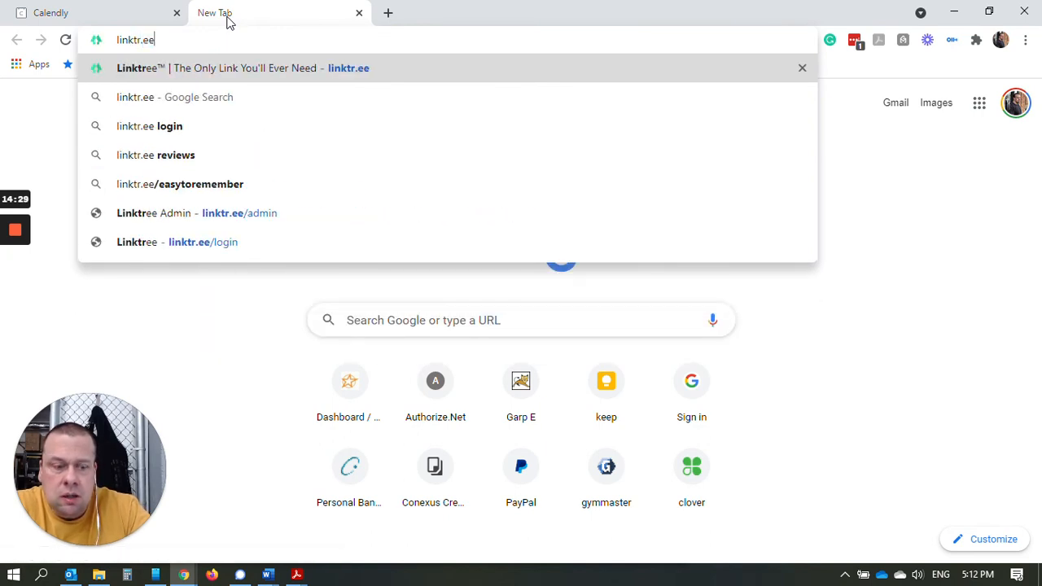
key("Return")
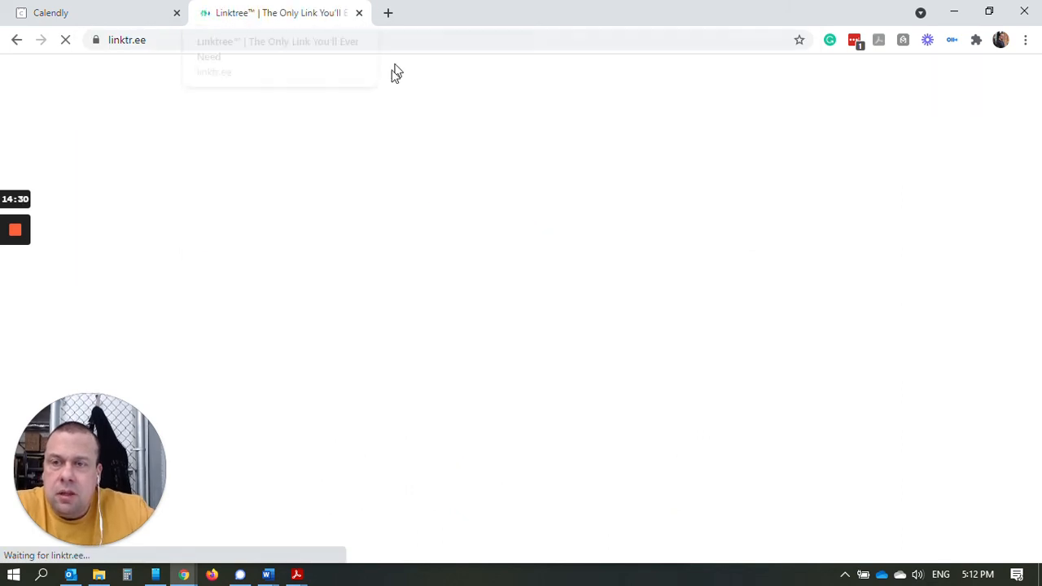
Open the Linktree admin dashboard and test a link in the profile preview.
scroll(637, 310, "down", 6)
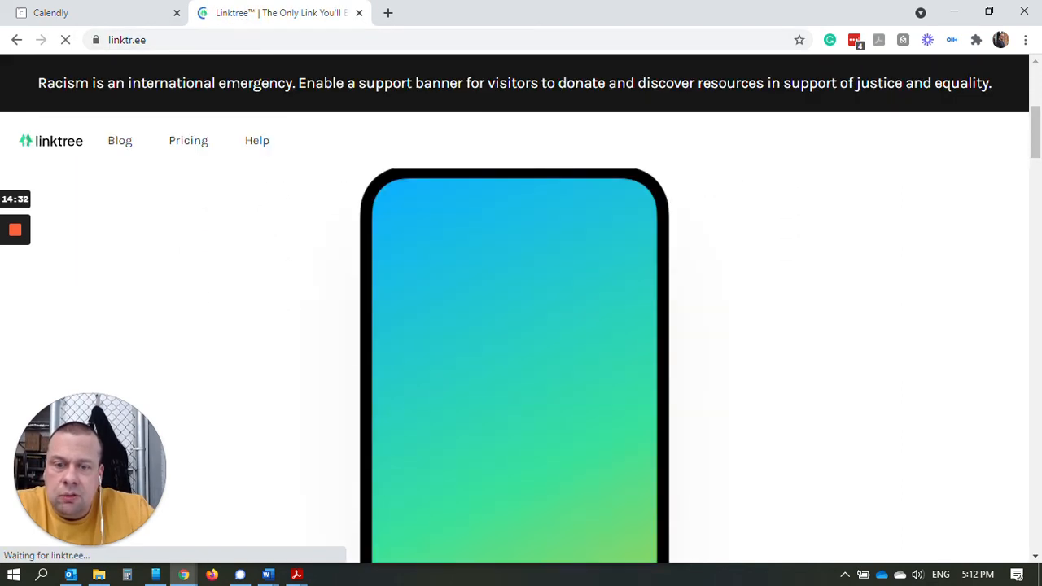
scroll(637, 303, "up", 5)
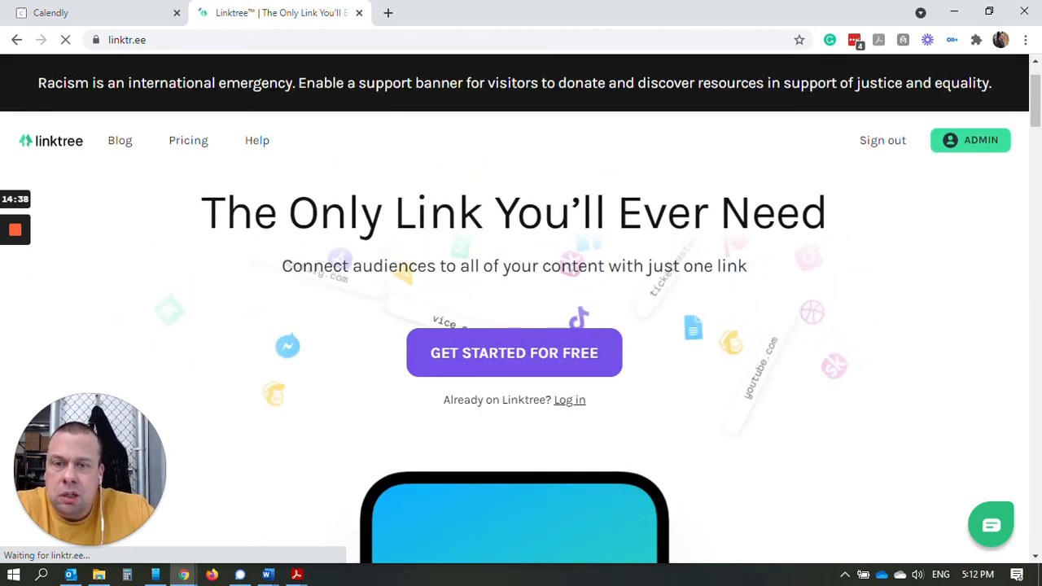
left_click(961, 148)
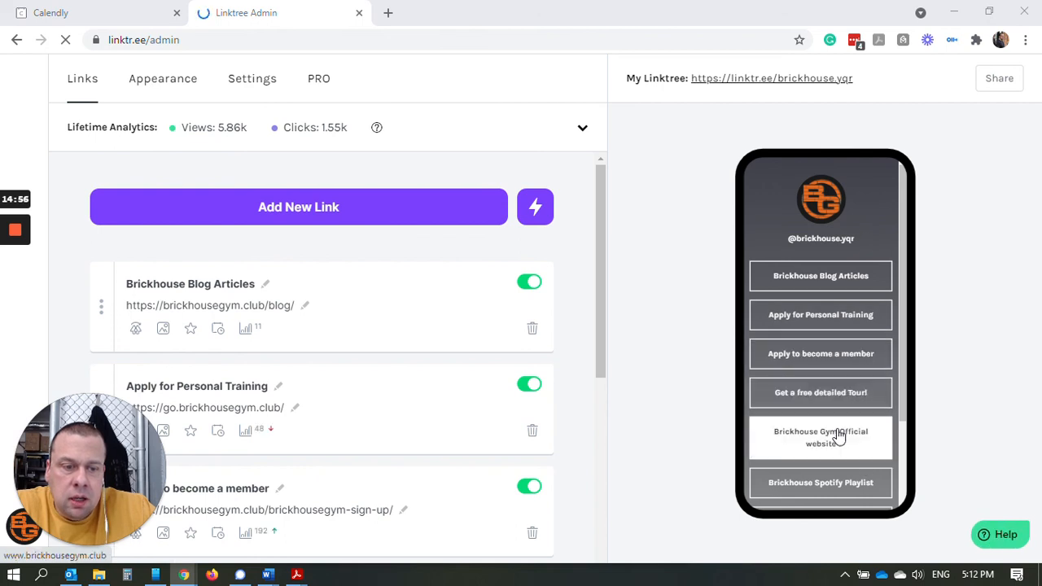
scroll(861, 431, "down", 3)
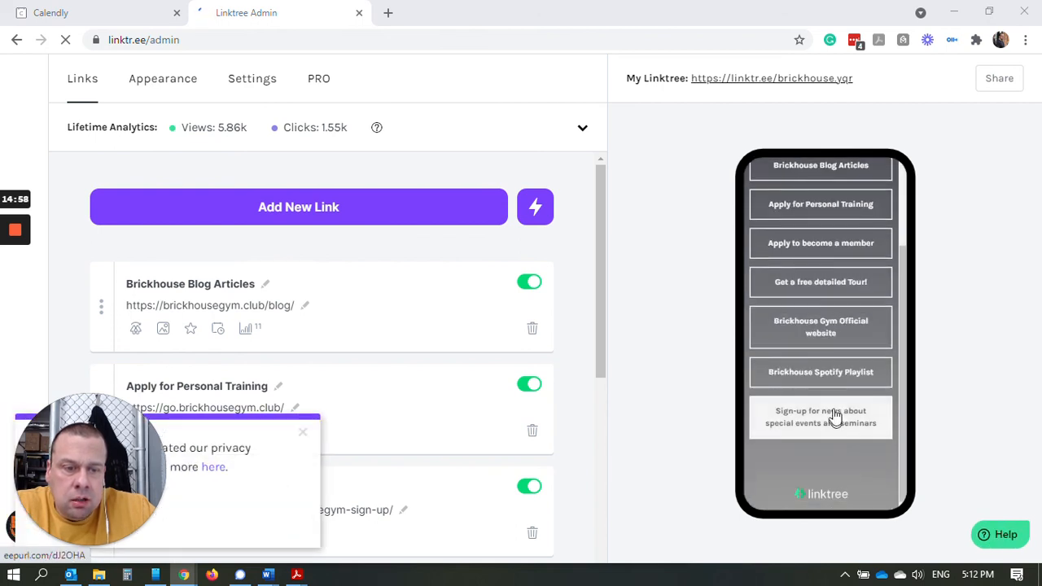
left_click(826, 291)
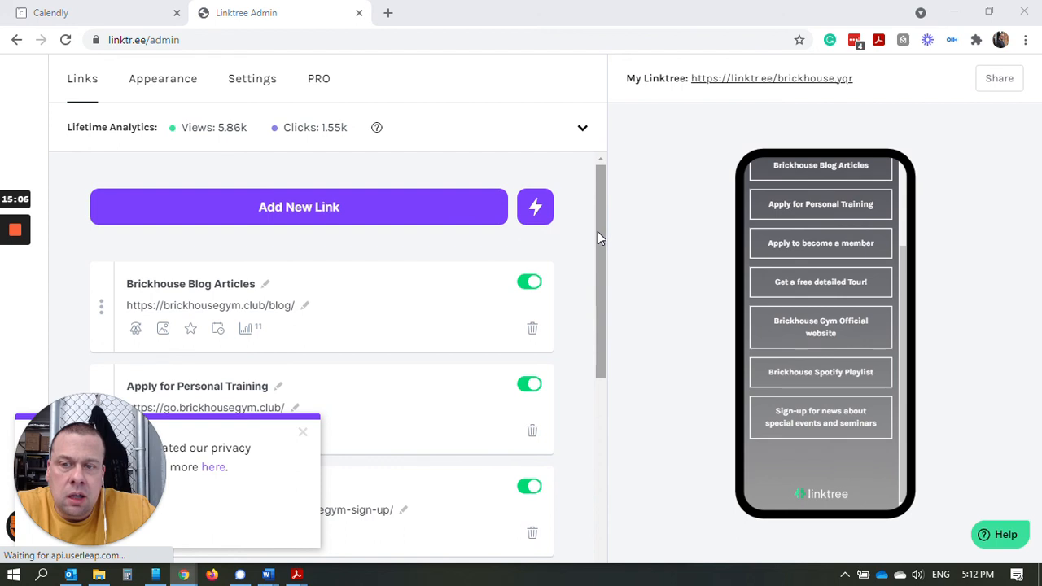
scroll(363, 196, "down", 1)
Add a new link with the copied Calendly 60-minute URL, then begin deleting it.
left_click(364, 191)
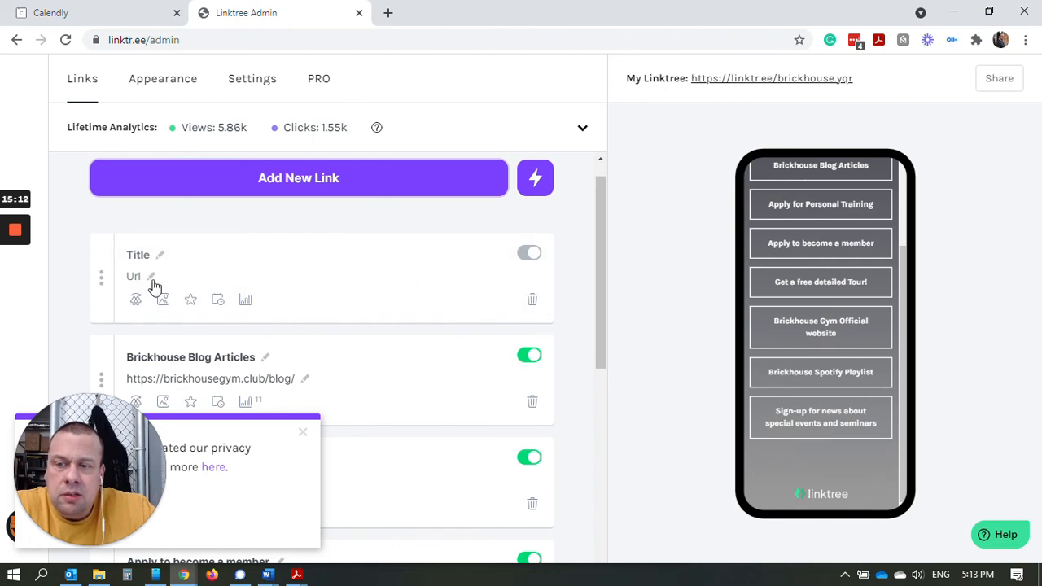
left_click(152, 280)
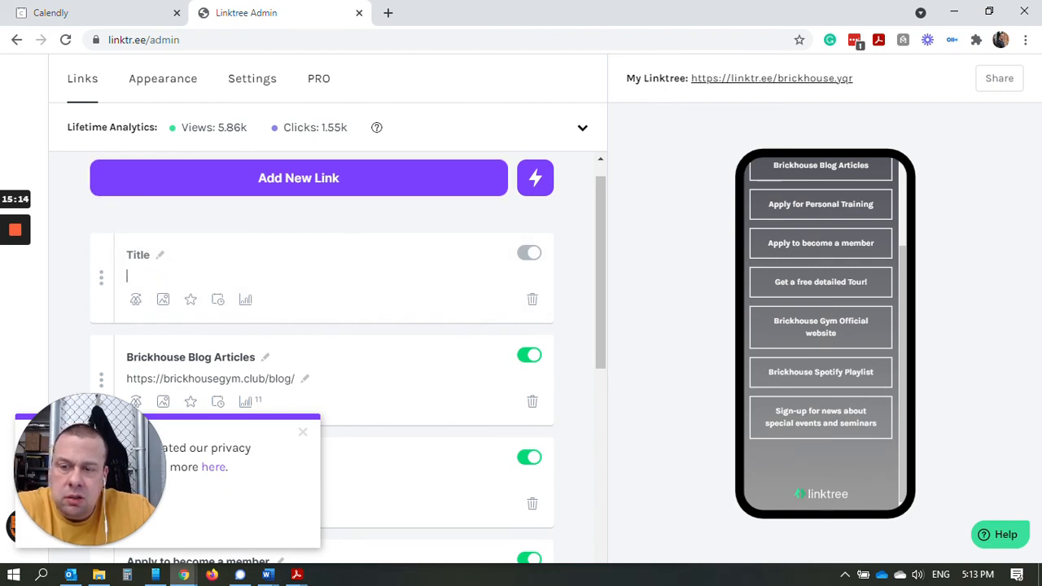
key("super+v")
left_click(199, 338)
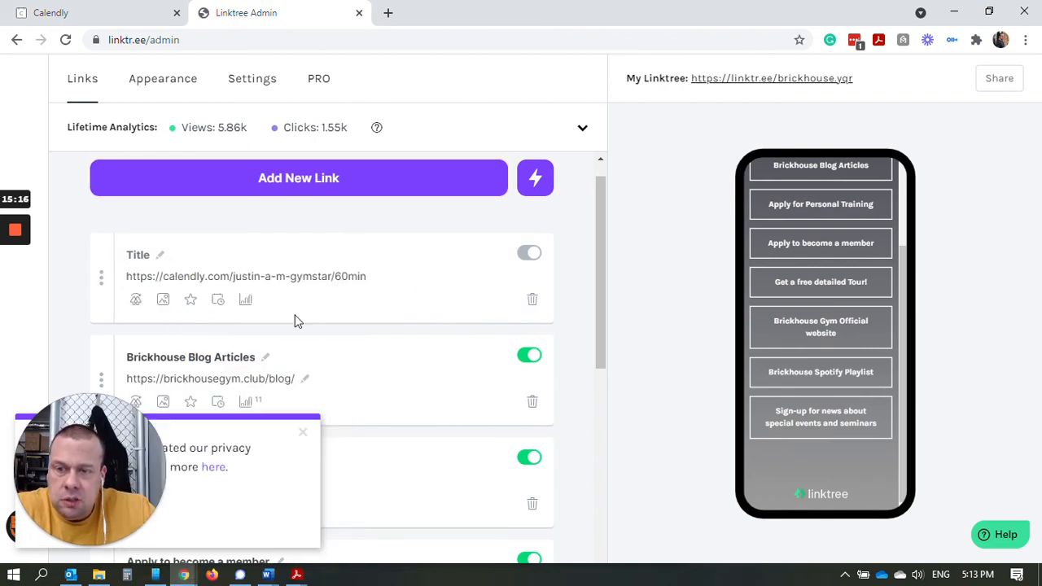
left_click(533, 303)
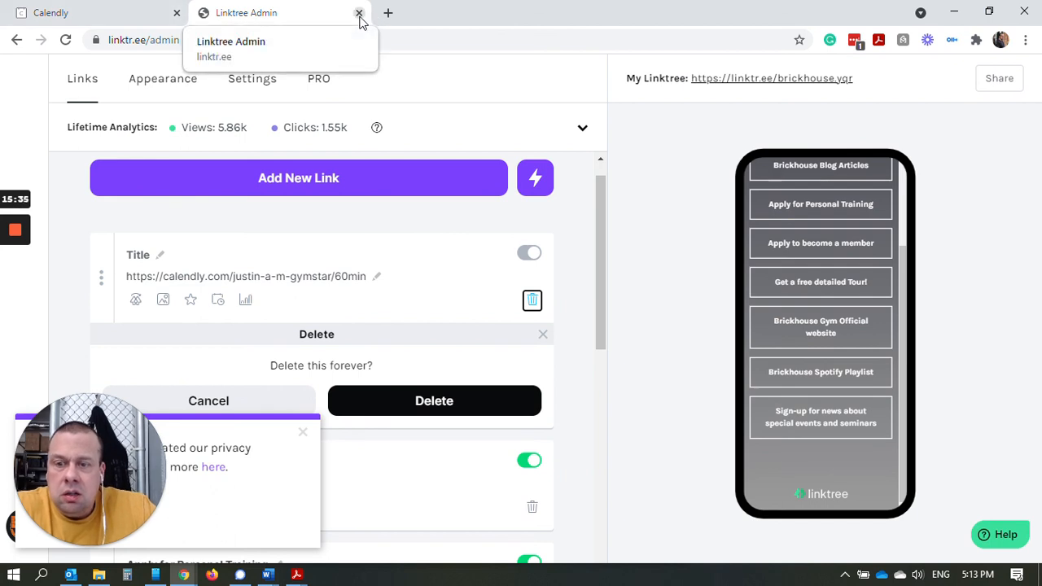
Confirm deleting the untitled link and close the Linktree admin tab.
left_click(461, 400)
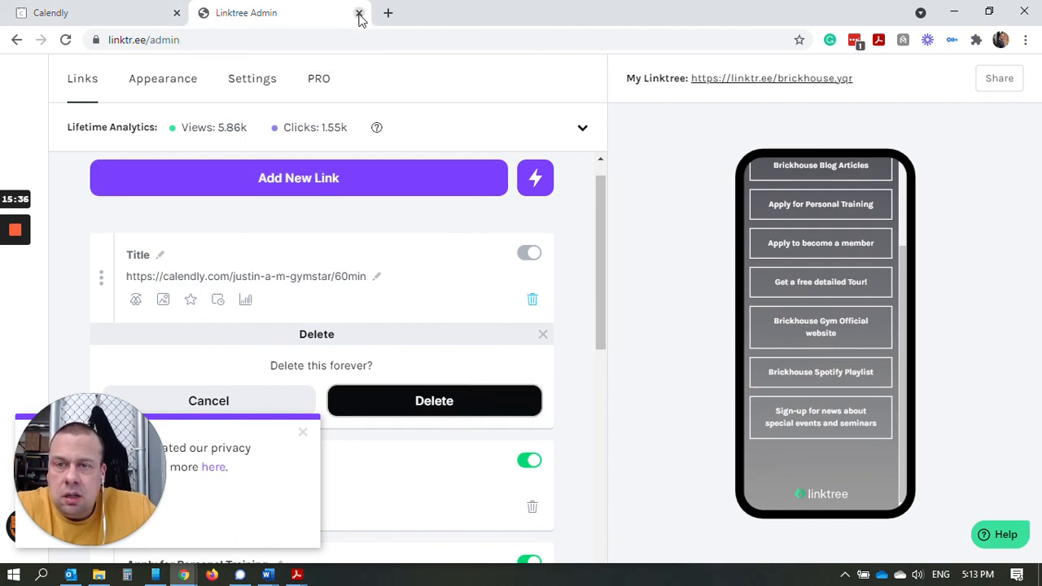
left_click(359, 13)
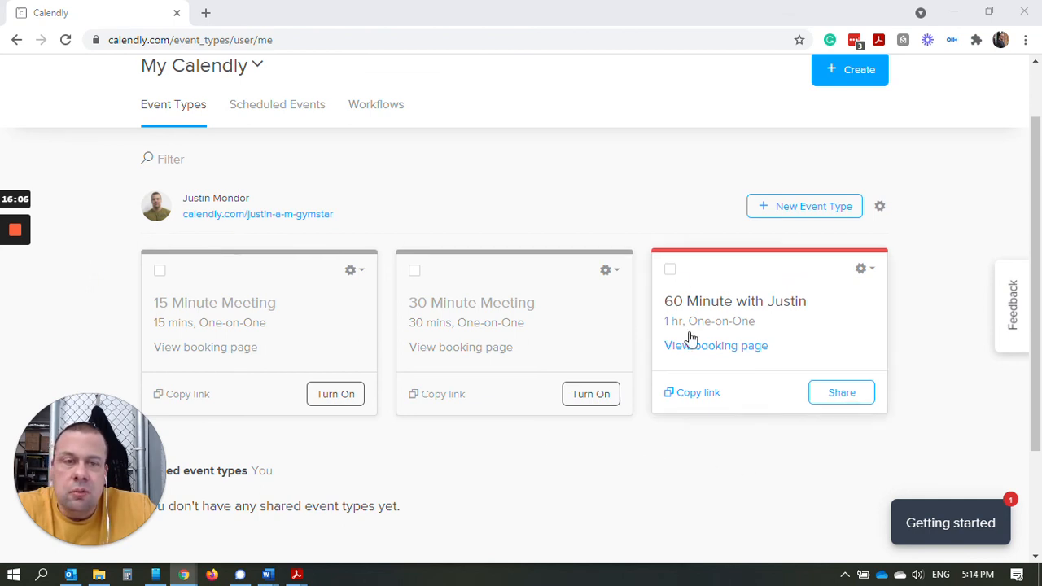
mouse_move(19, 247)
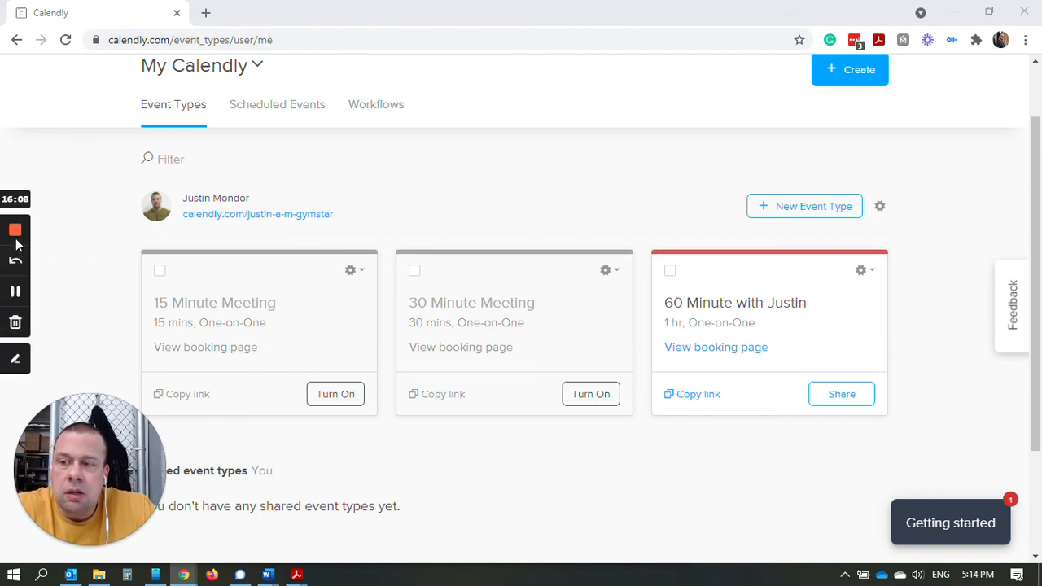